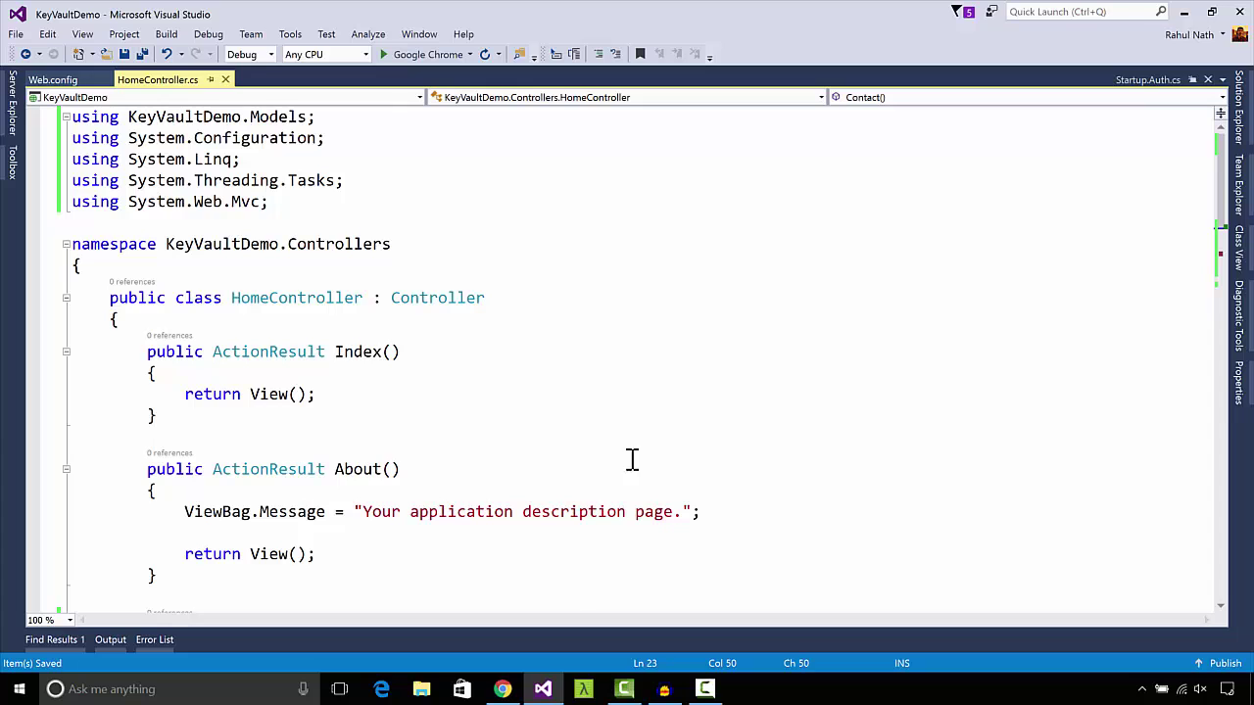
Review the Contact action's connection string code in HomeController.cs and the DefaultConnection entry in Web.config.
left_click(636, 407)
scroll(637, 405, "down", 1)
scroll(637, 406, "down", 3)
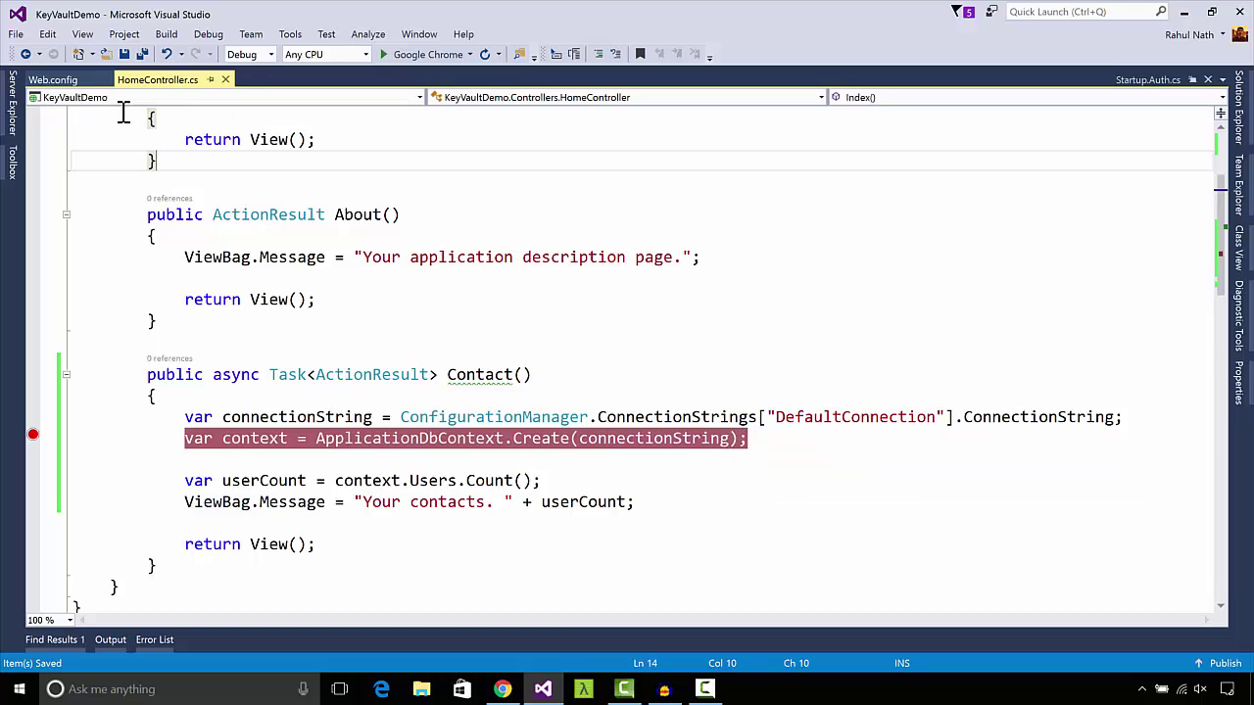
left_click(57, 80)
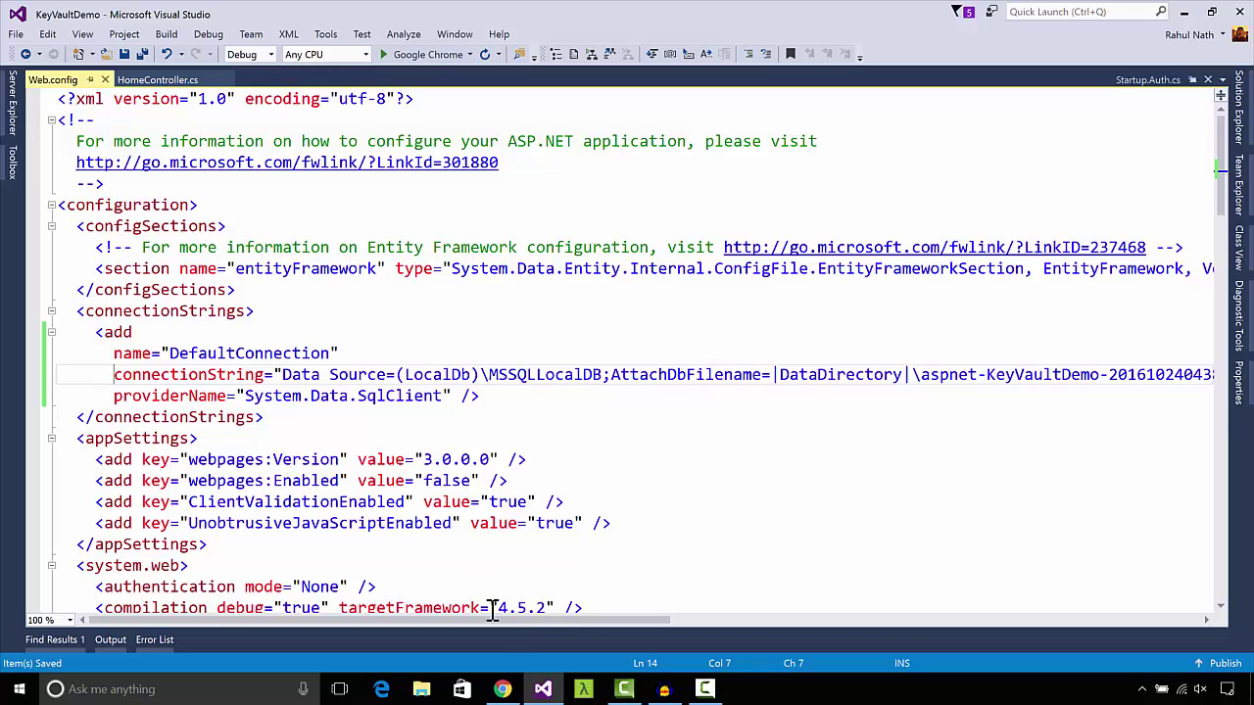
Switch to Chrome, open portal.azure.com and bring up the Key vaults service.
left_click(502, 690)
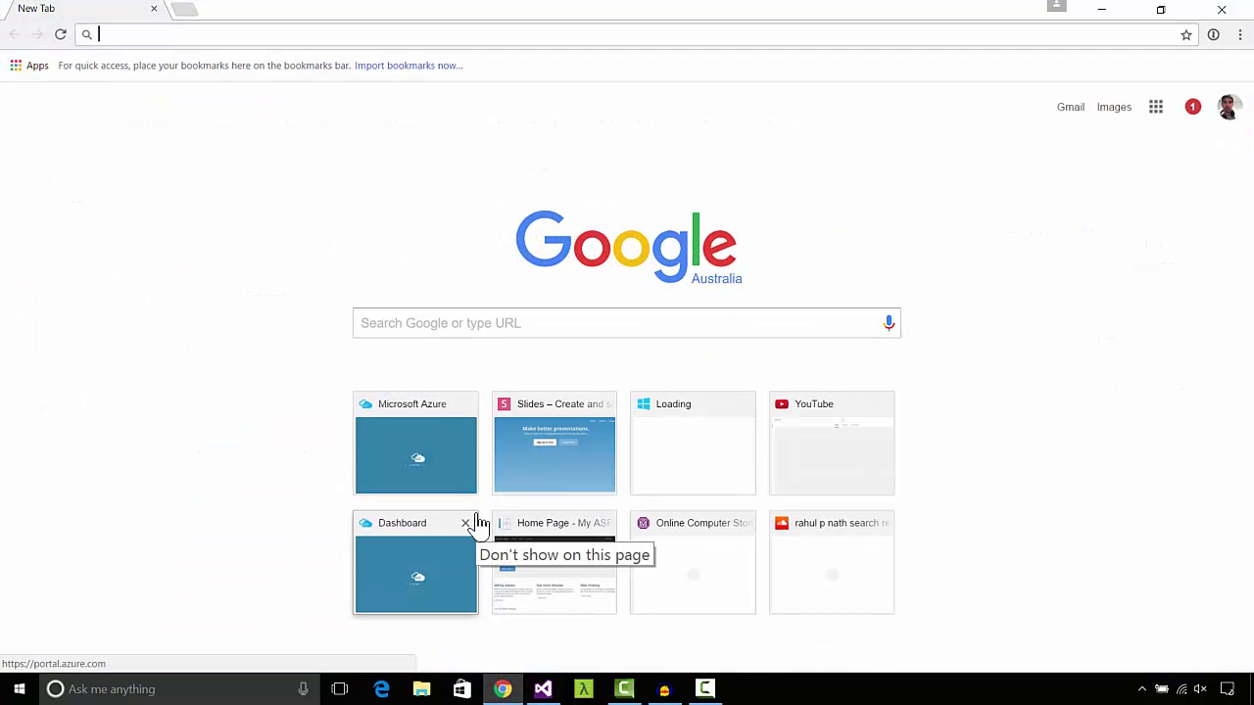
type("portal.azure.com")
key("Return")
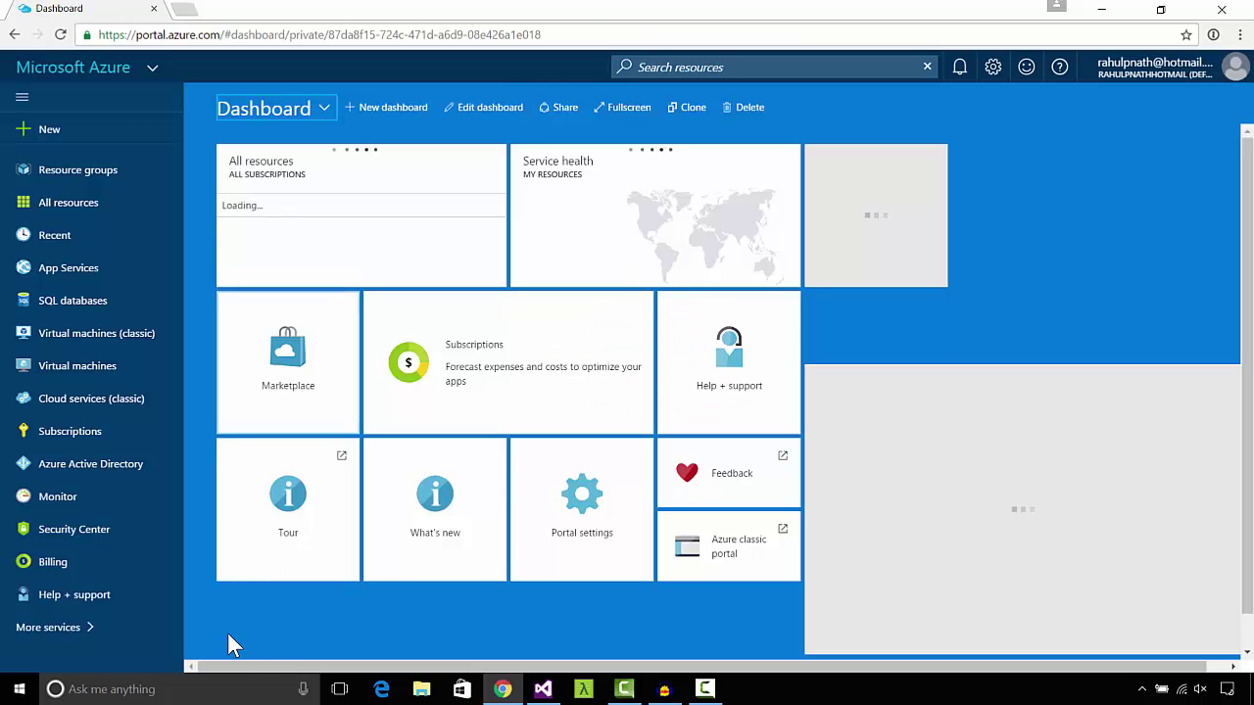
left_click(101, 637)
type("key")
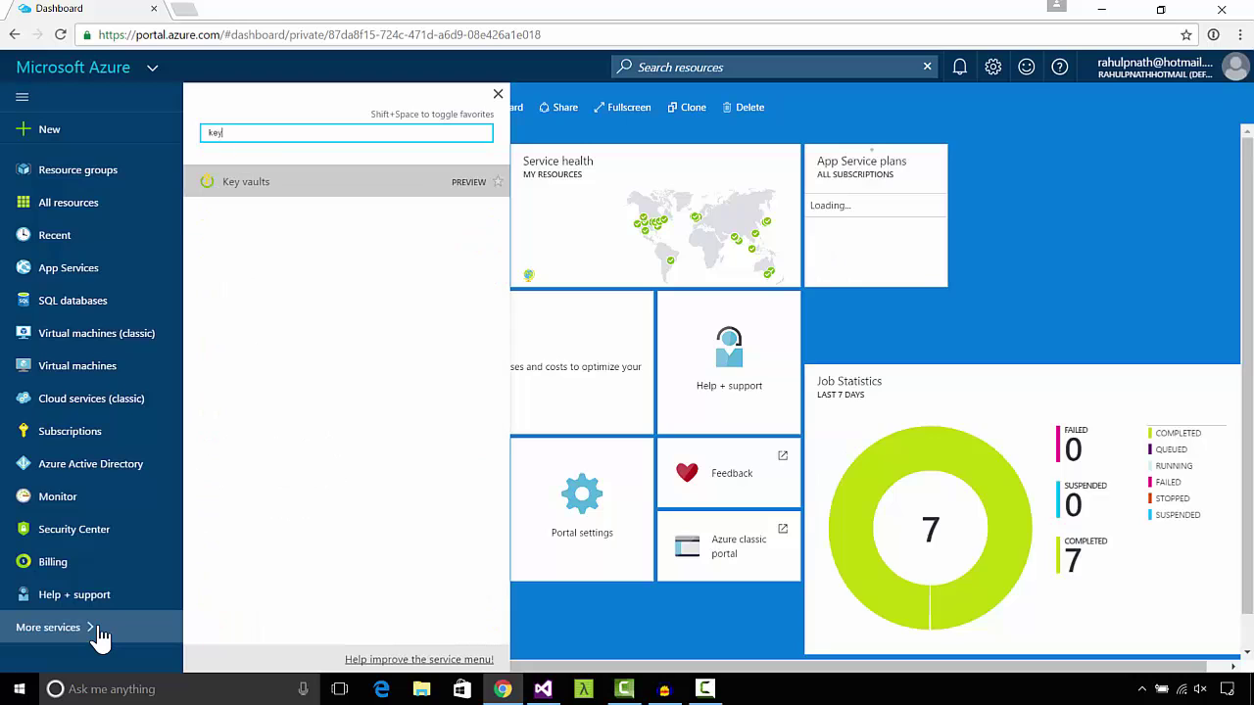
left_click(267, 186)
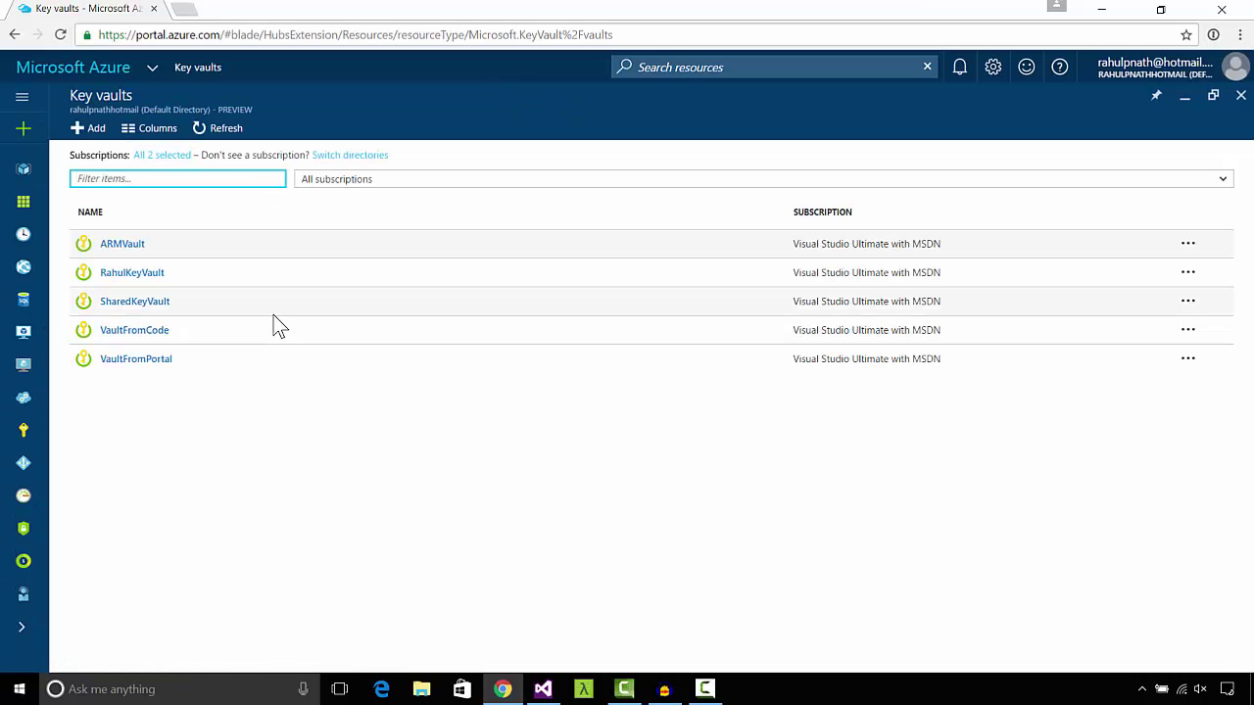
Start a new key vault named YoutubeVault in a new resource group named YoutubeGroup.
left_click(90, 137)
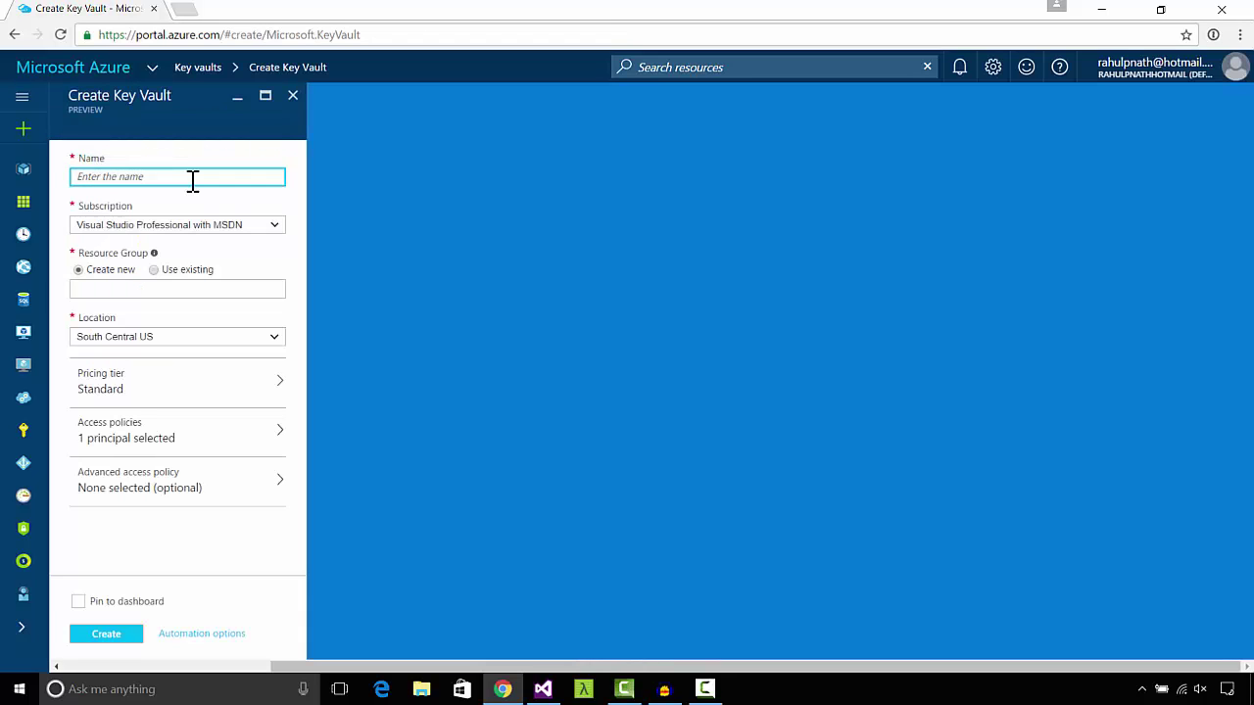
type("YoutubeVault")
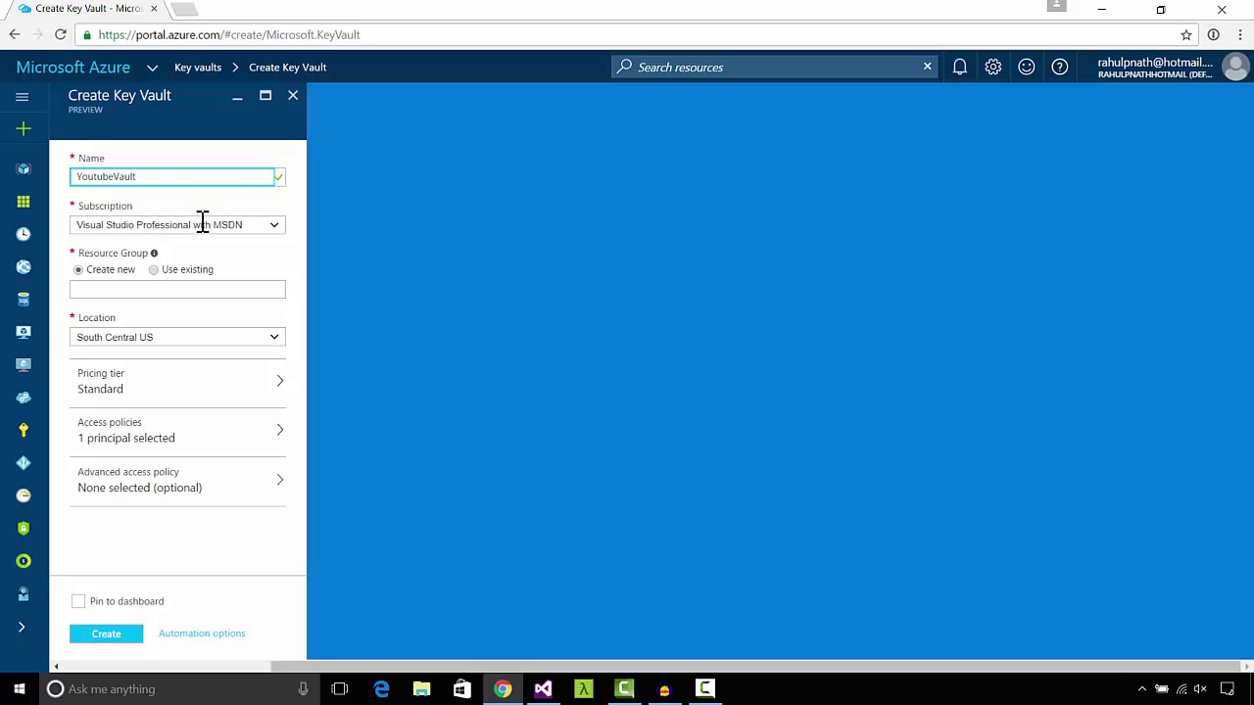
left_click(129, 289)
type("Y")
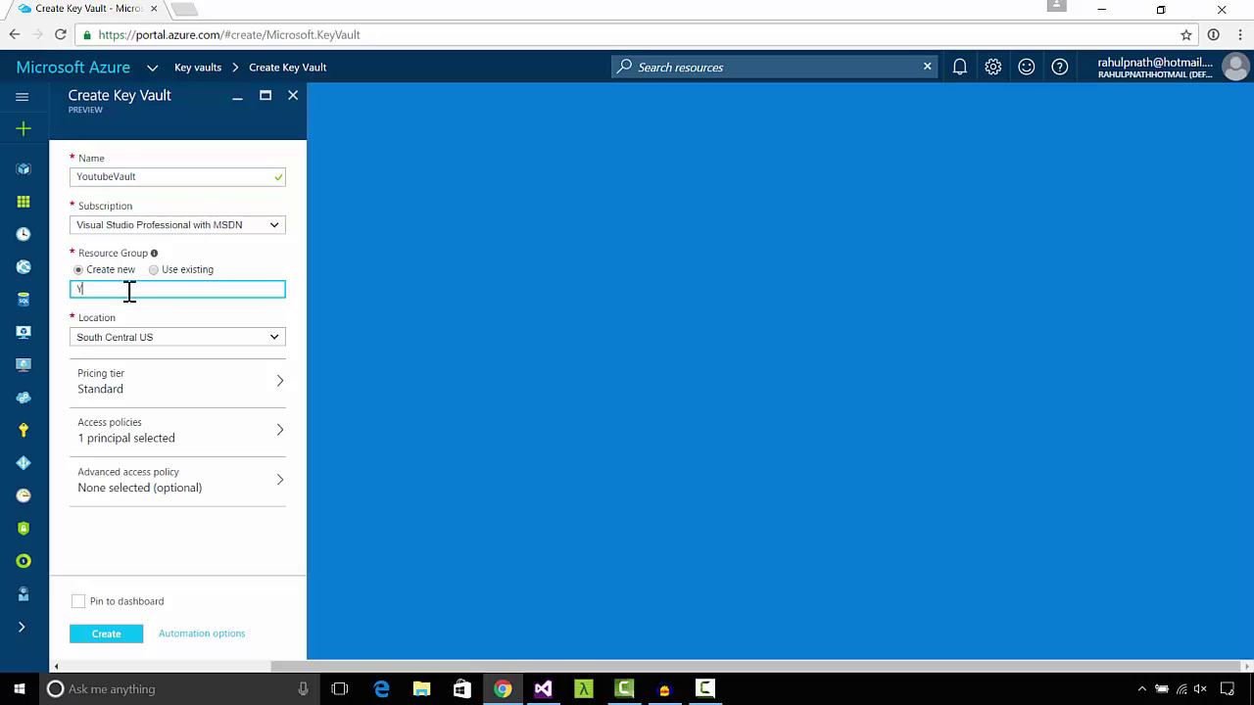
type("outubeGroup")
left_click(146, 311)
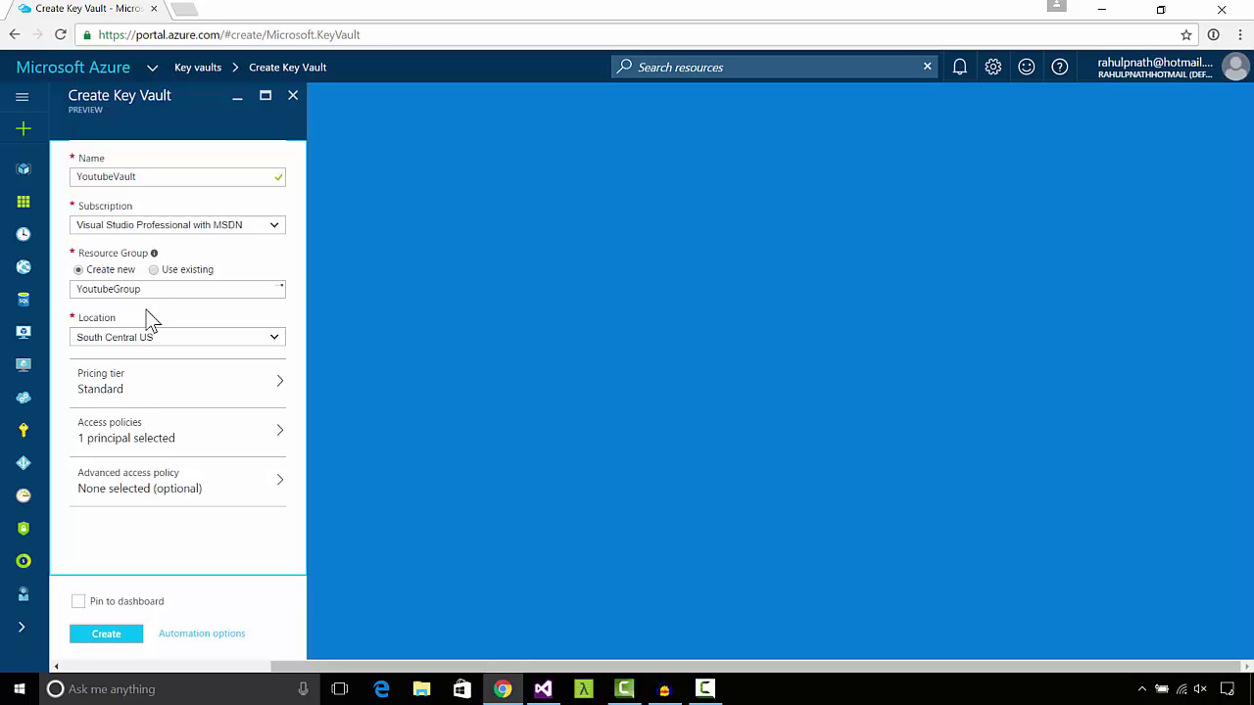
Choose the A1 Standard pricing tier for the vault and create it.
left_click(151, 391)
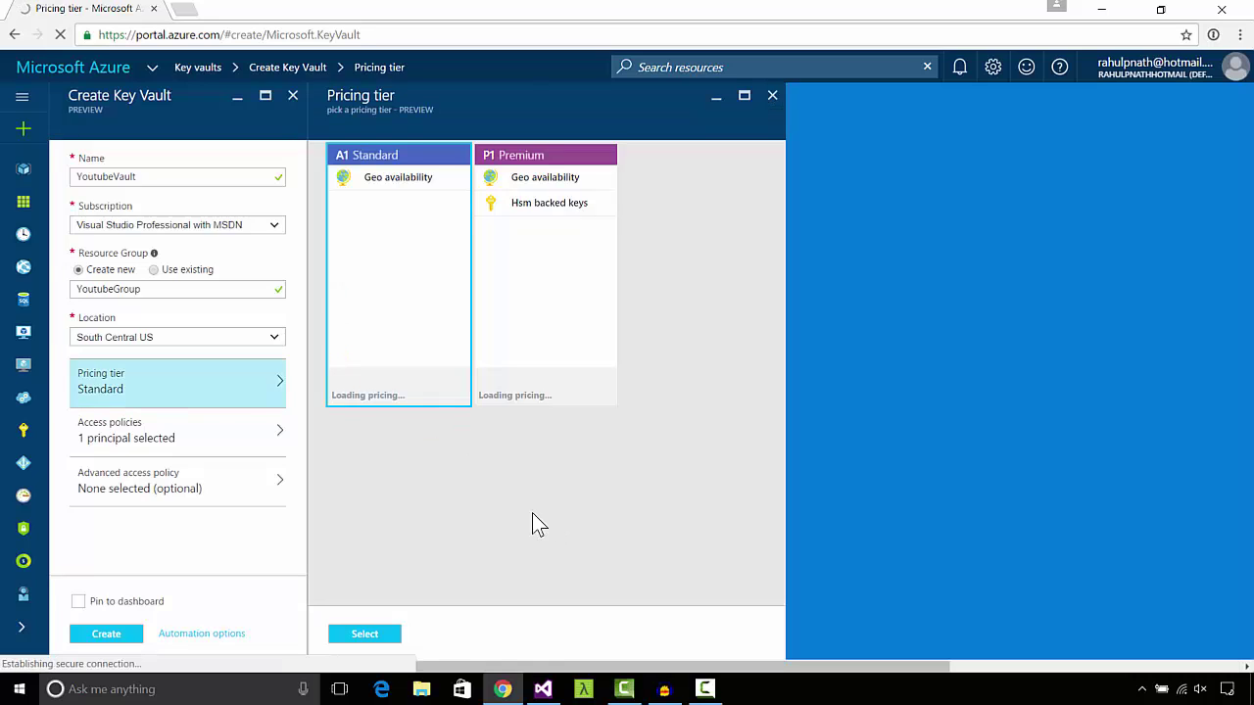
left_click(365, 634)
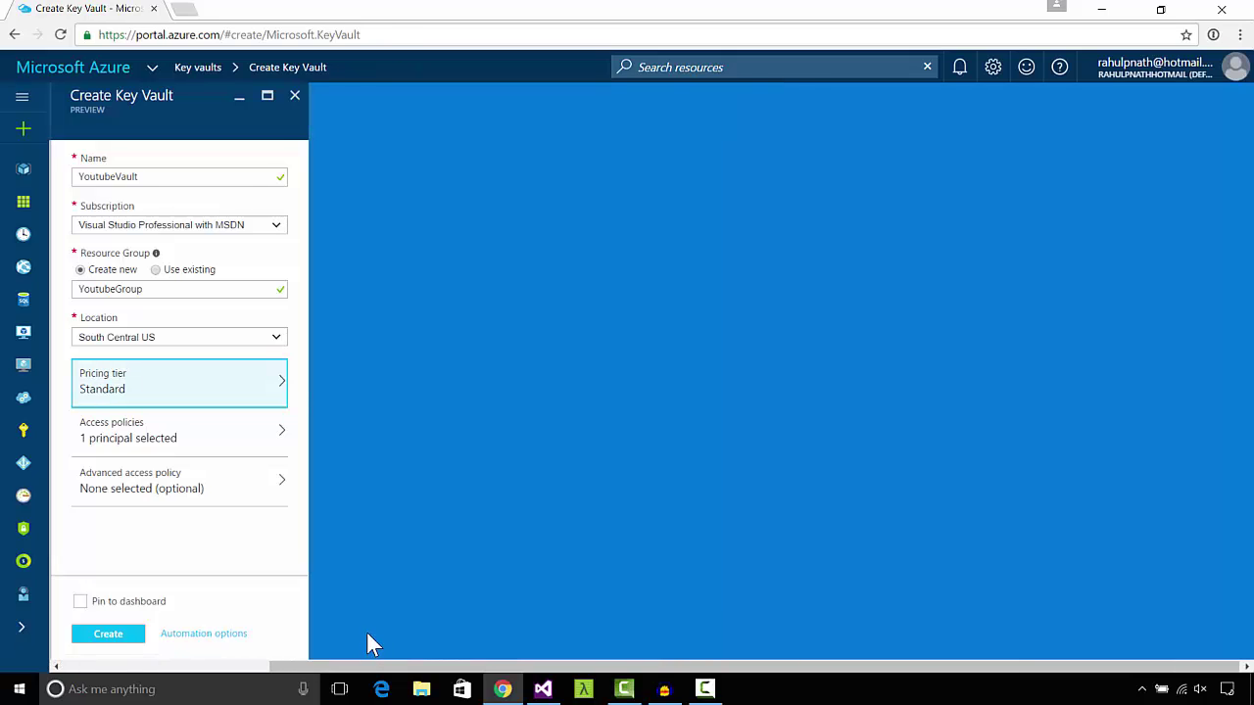
left_click(108, 635)
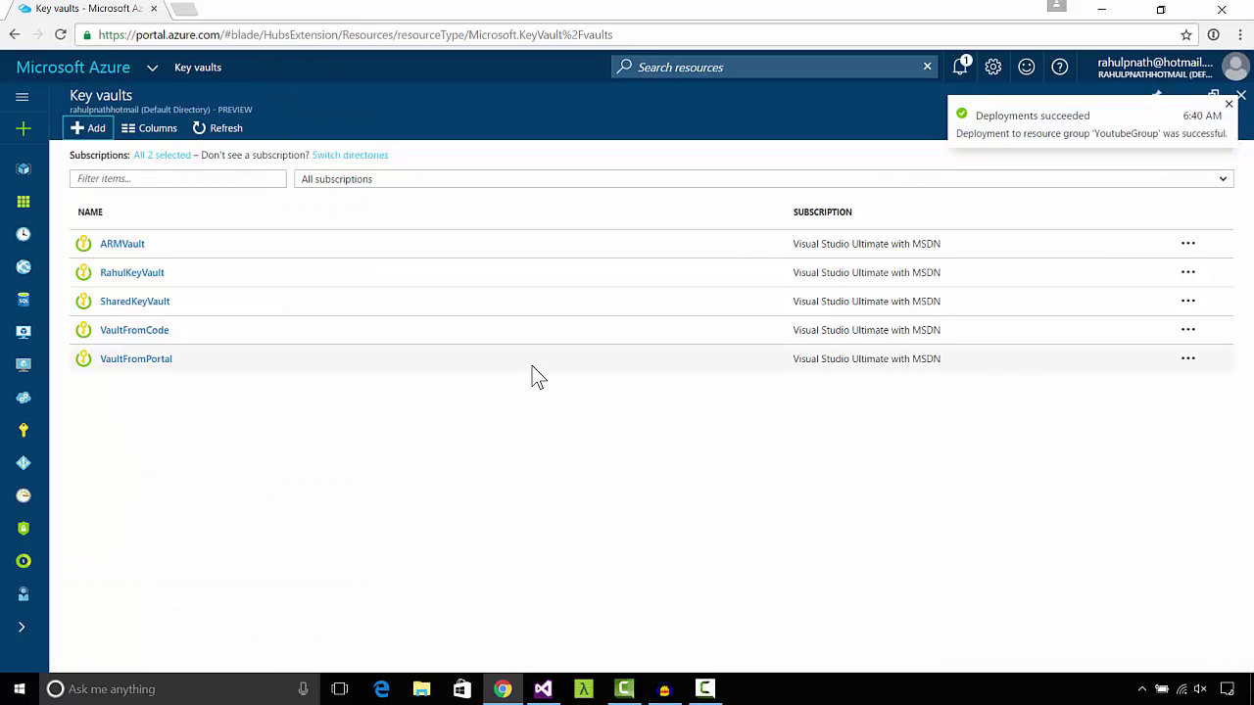
Refresh the key vault list and open the secrets of YoutubeVault.
left_click(216, 135)
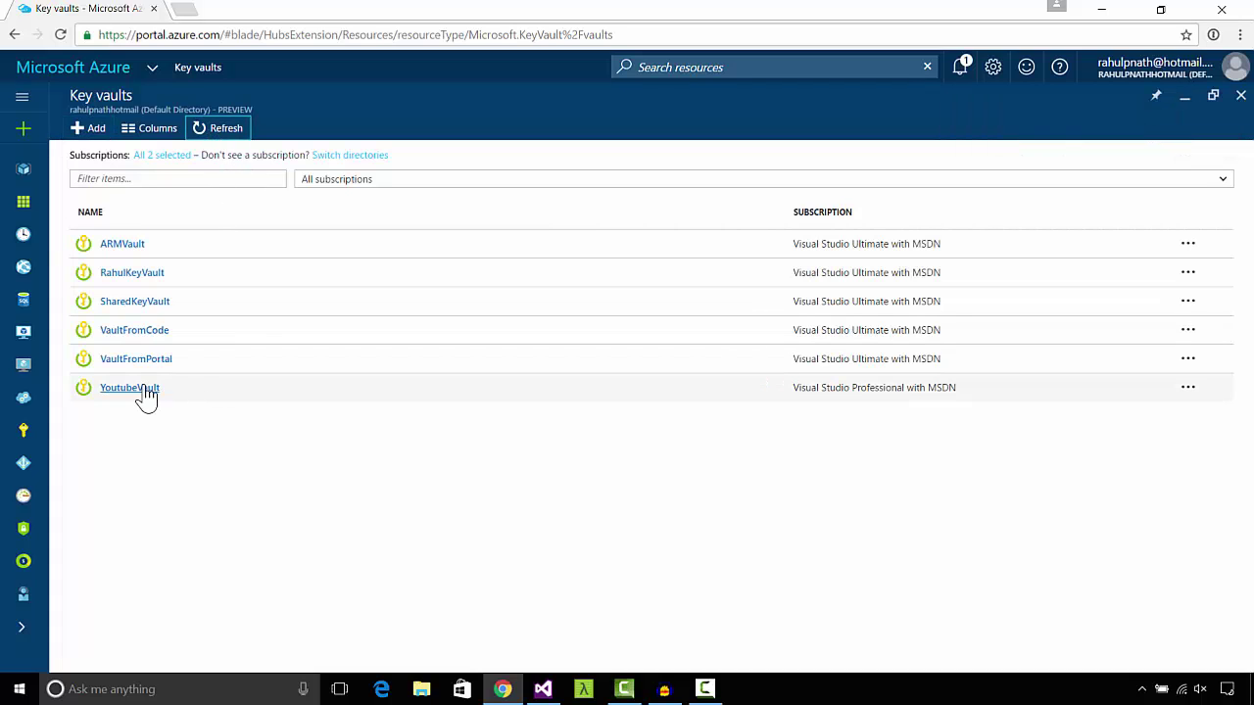
left_click(145, 389)
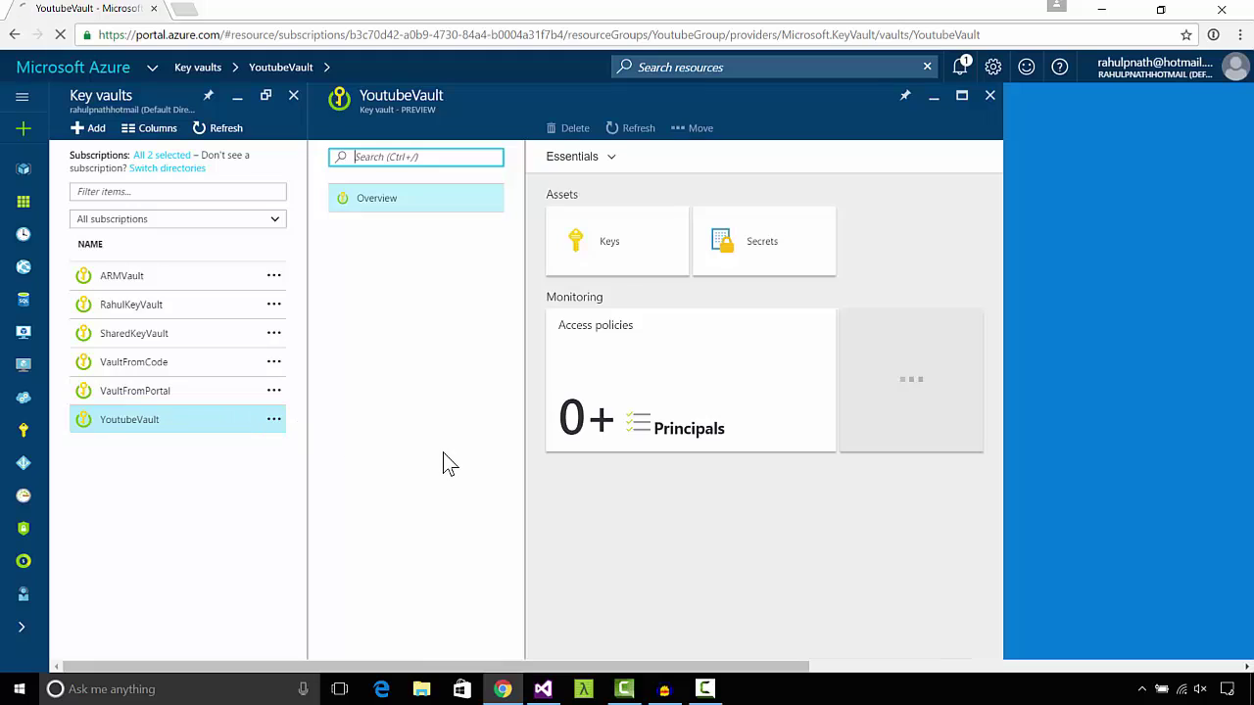
left_click(781, 263)
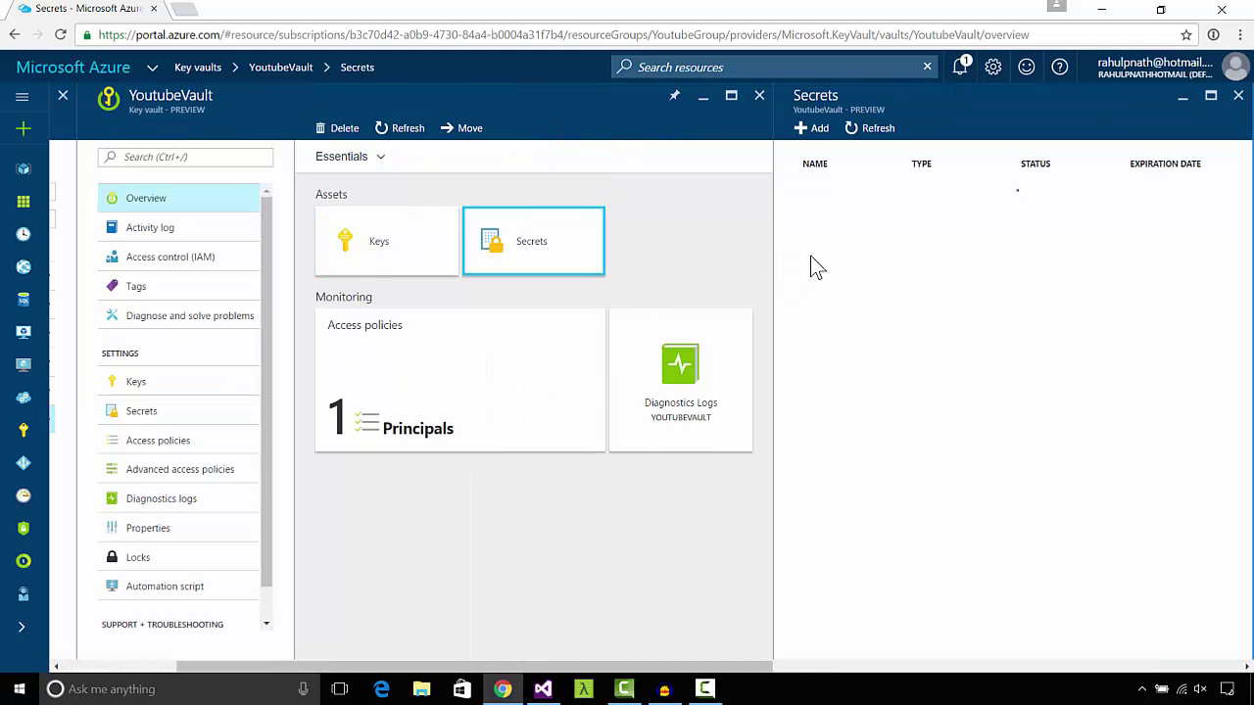
Start a new secret with the Manual upload option and name it DefaultConnection after the Web.config entry.
left_click(819, 131)
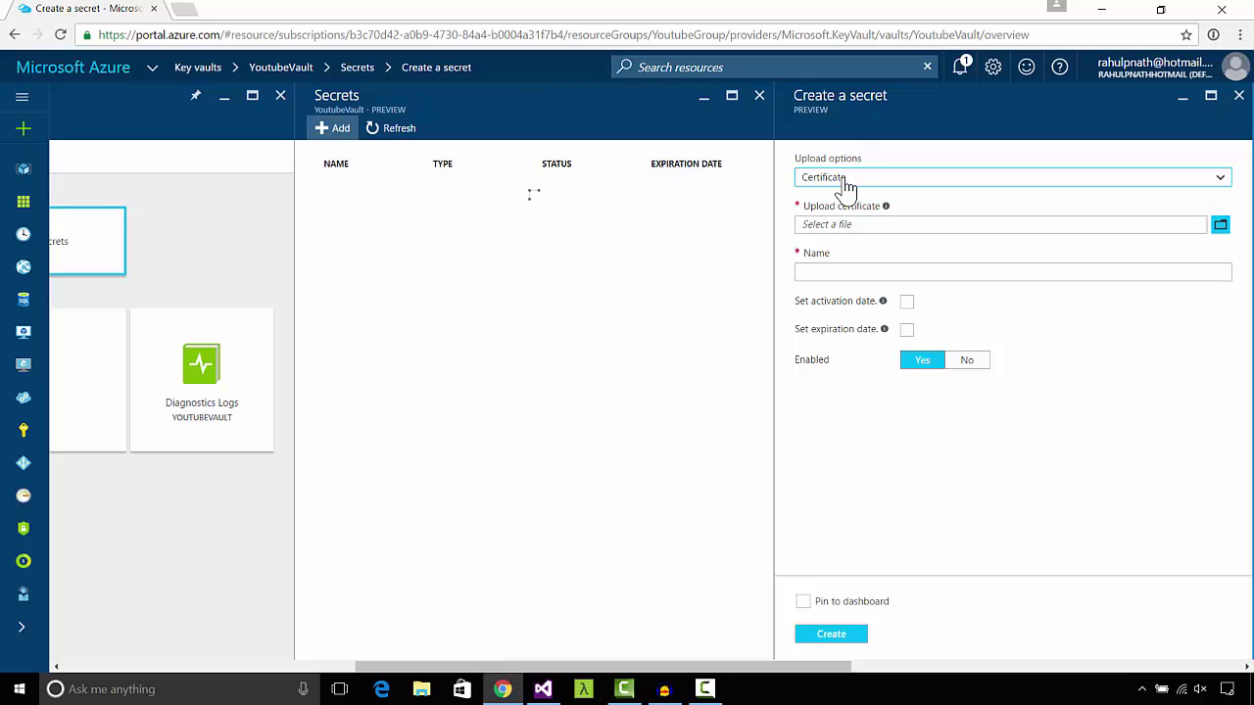
left_click(845, 177)
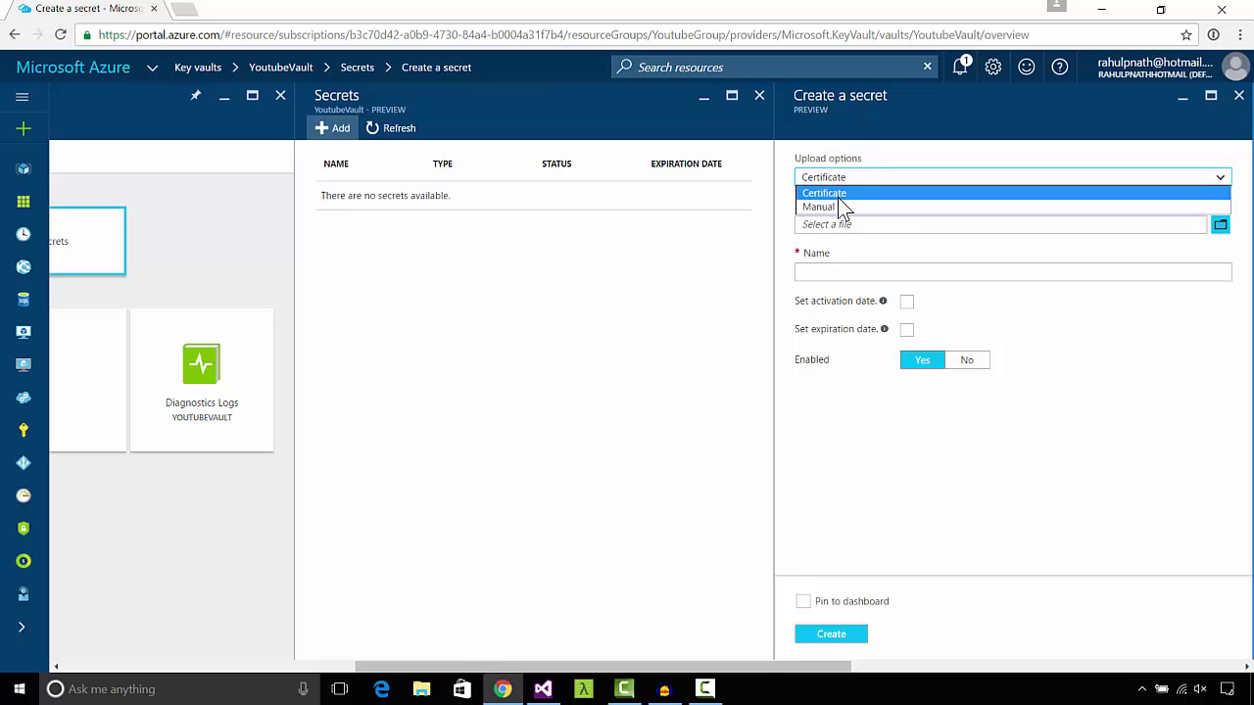
left_click(837, 203)
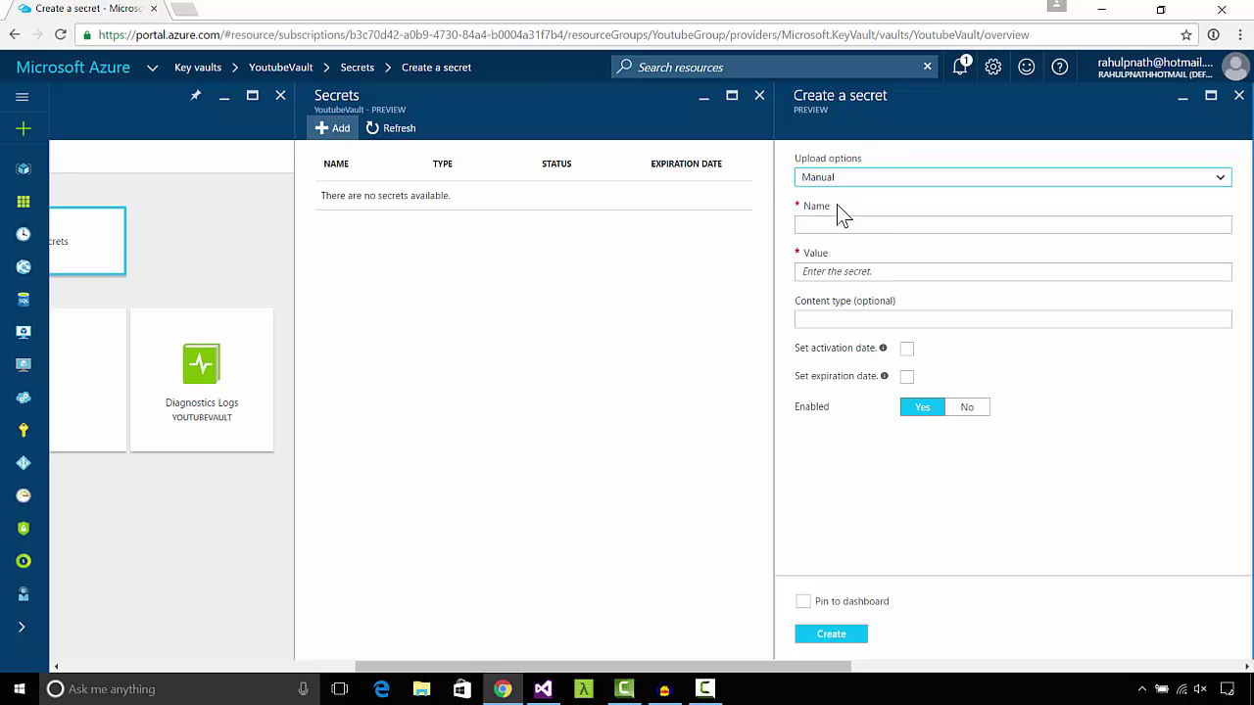
left_click(542, 688)
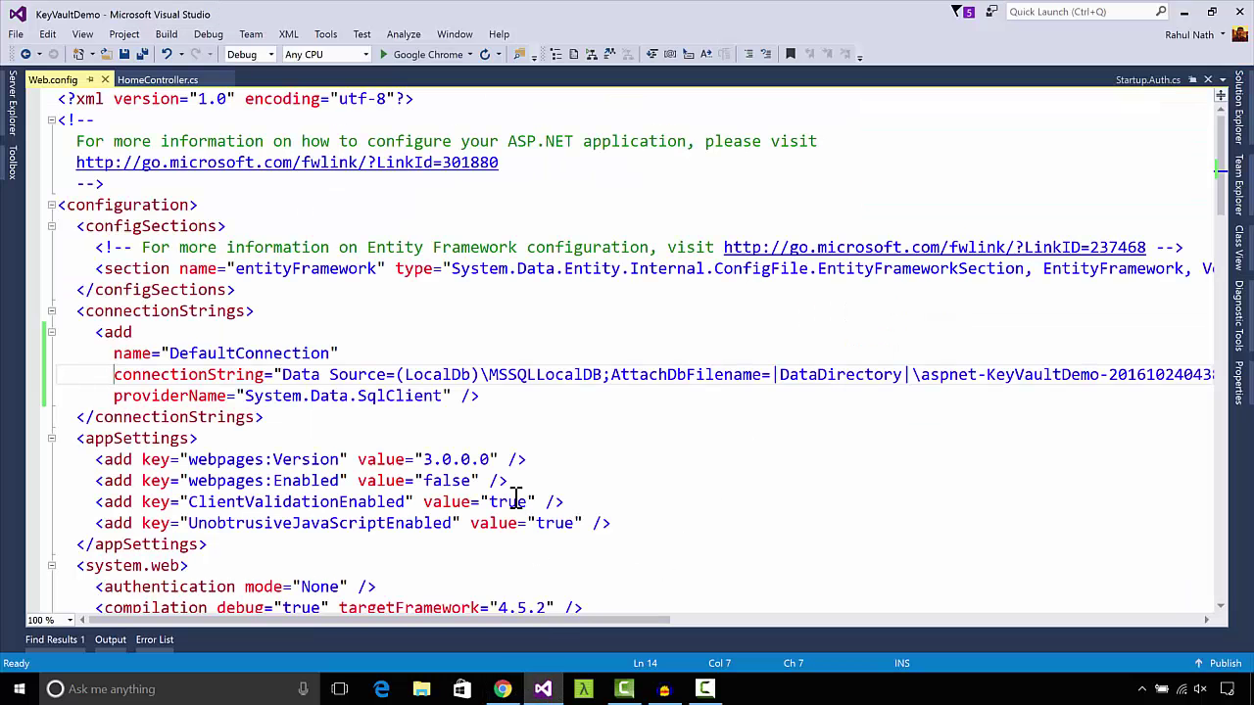
left_click(501, 689)
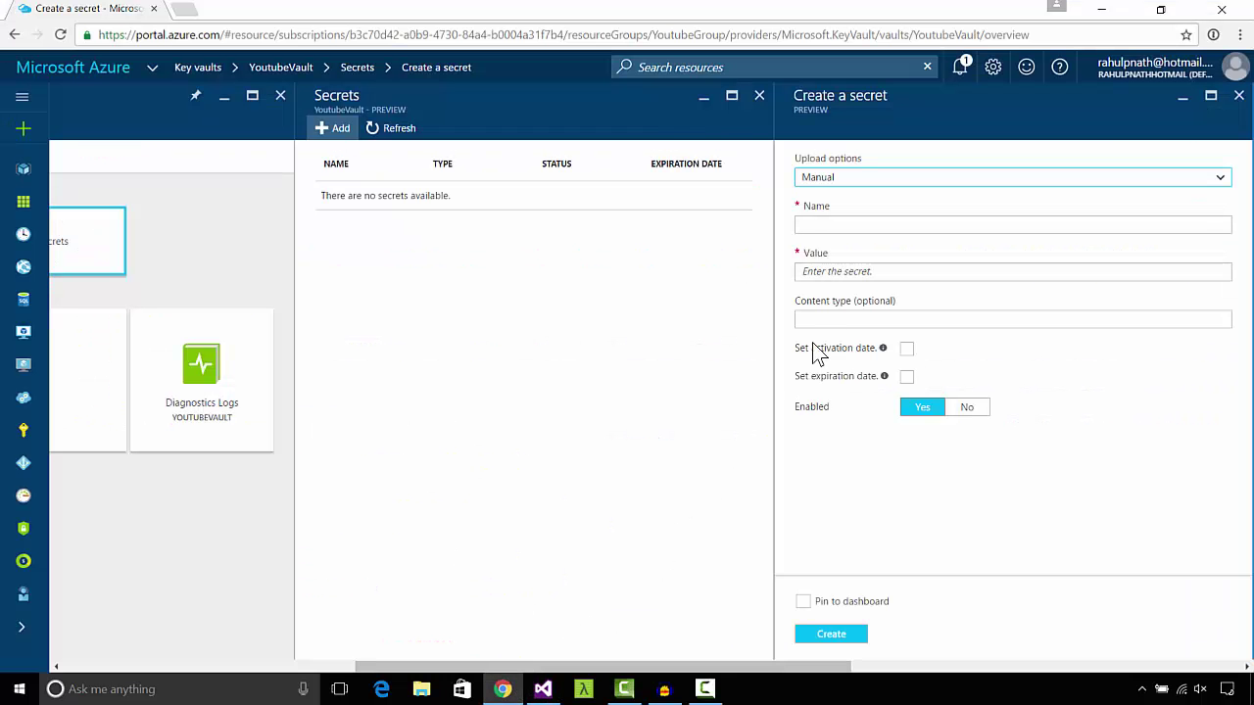
left_click(810, 226)
type("DefaultConnection")
Copy the connection string from Web.config in Visual Studio into the secret's value field in the Azure portal and create the secret.
left_click(542, 689)
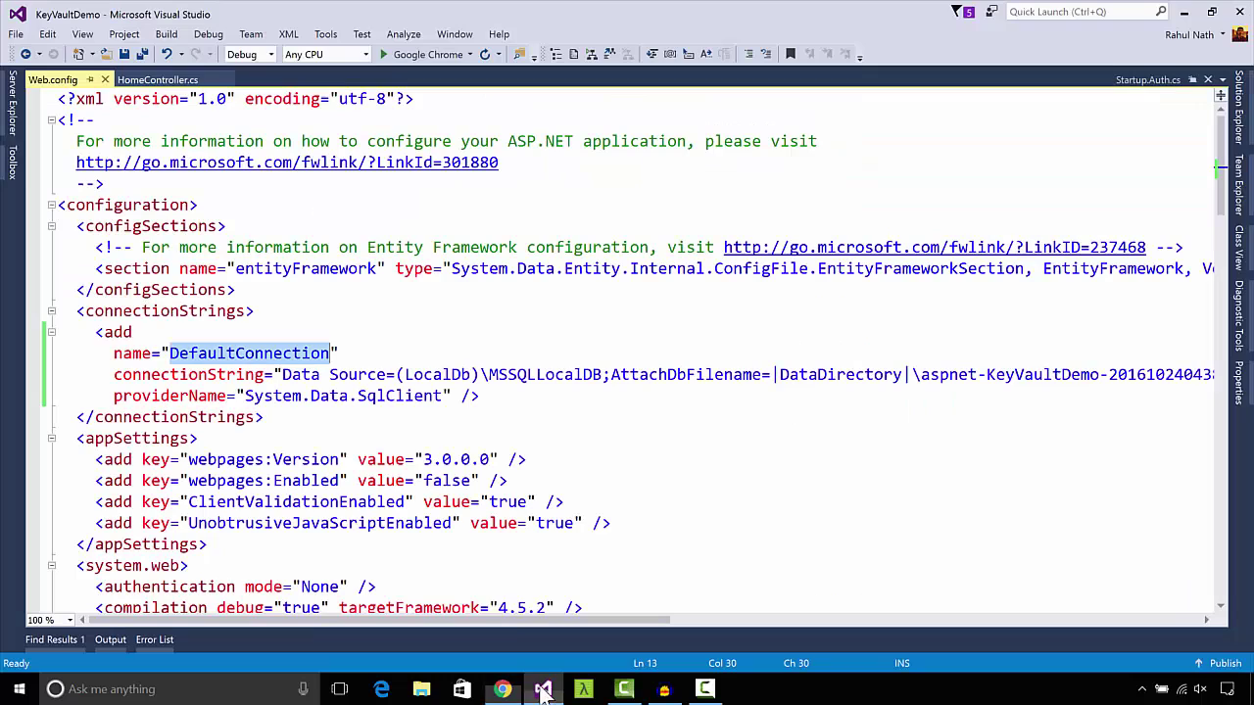
left_click(279, 374)
key("shift+End")
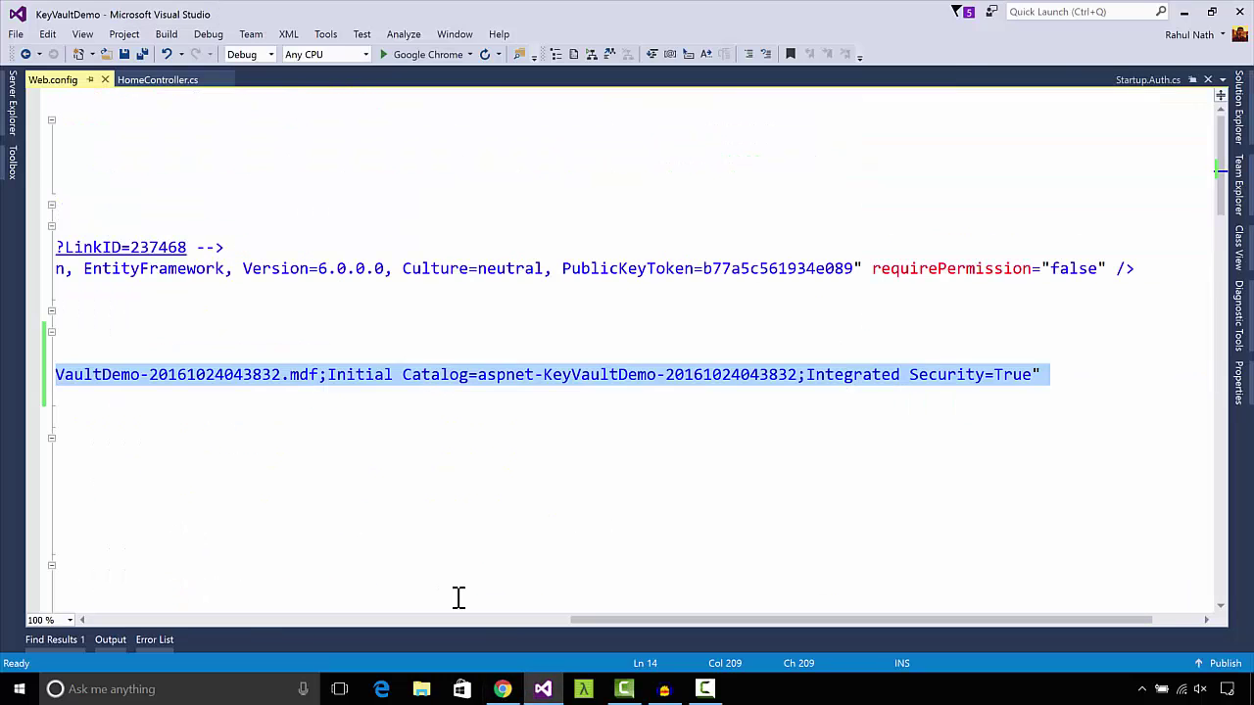
key("ctrl+c")
key("alt+Tab")
left_click(852, 272)
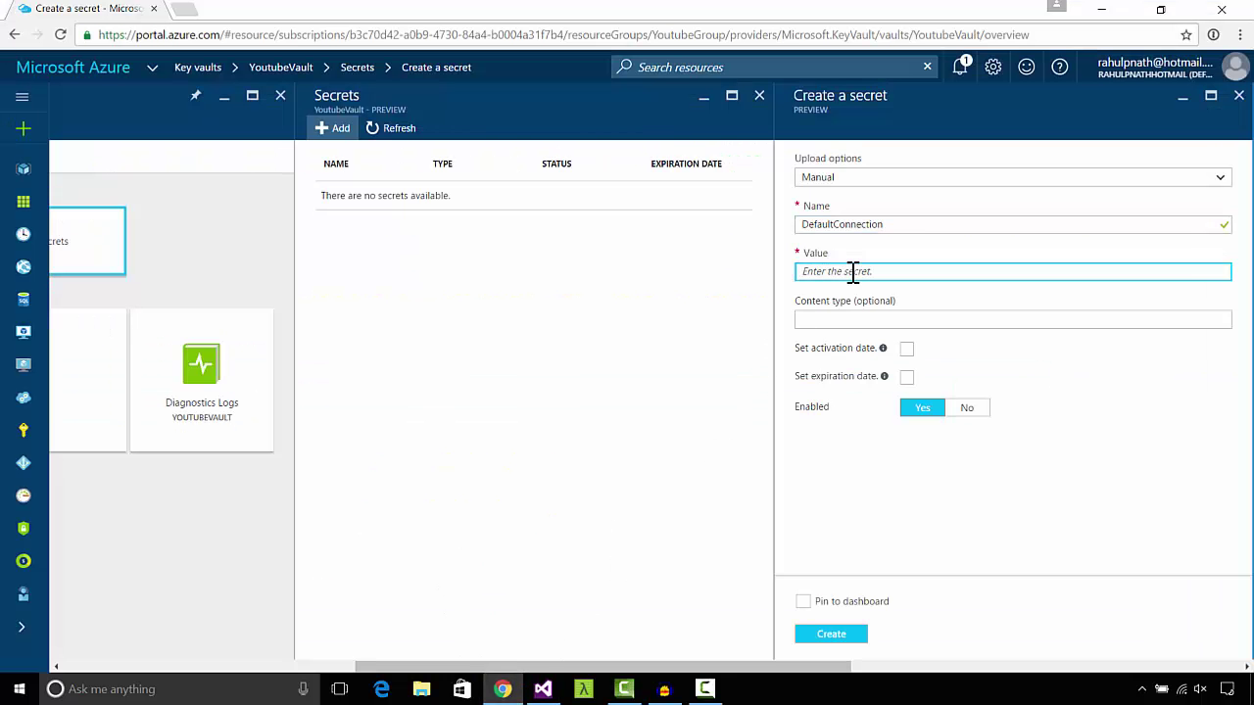
key("ctrl+v")
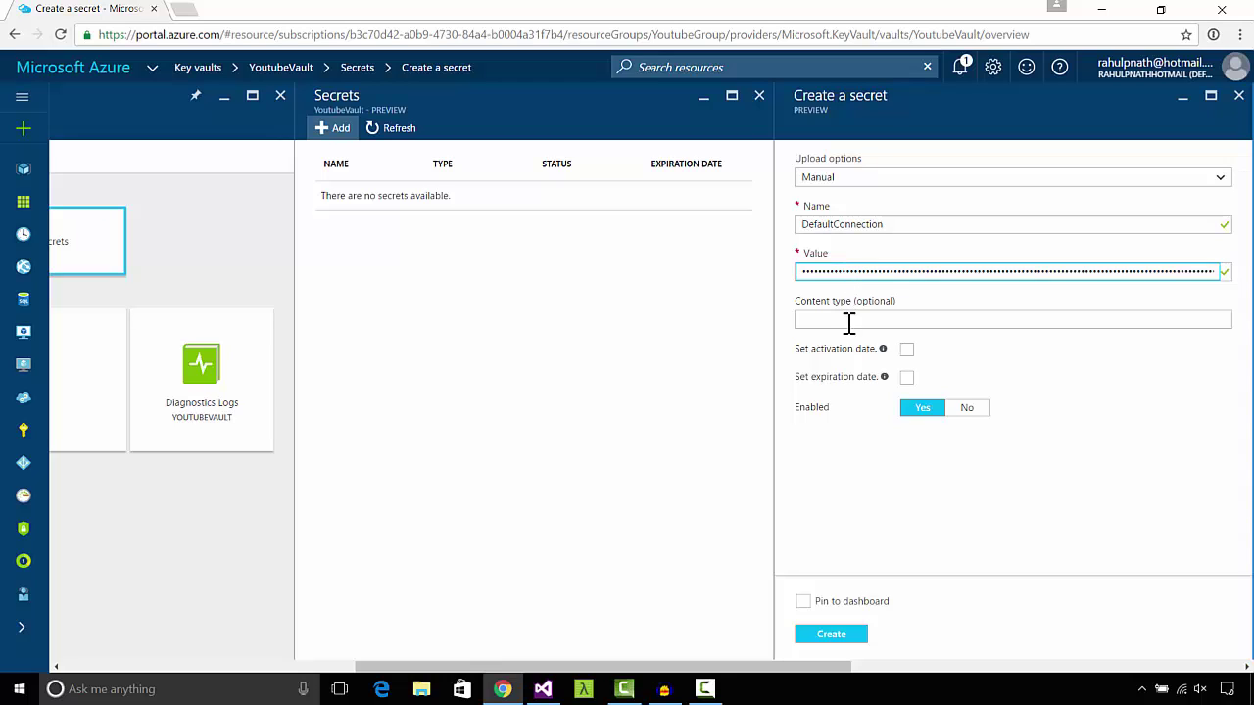
left_click(832, 634)
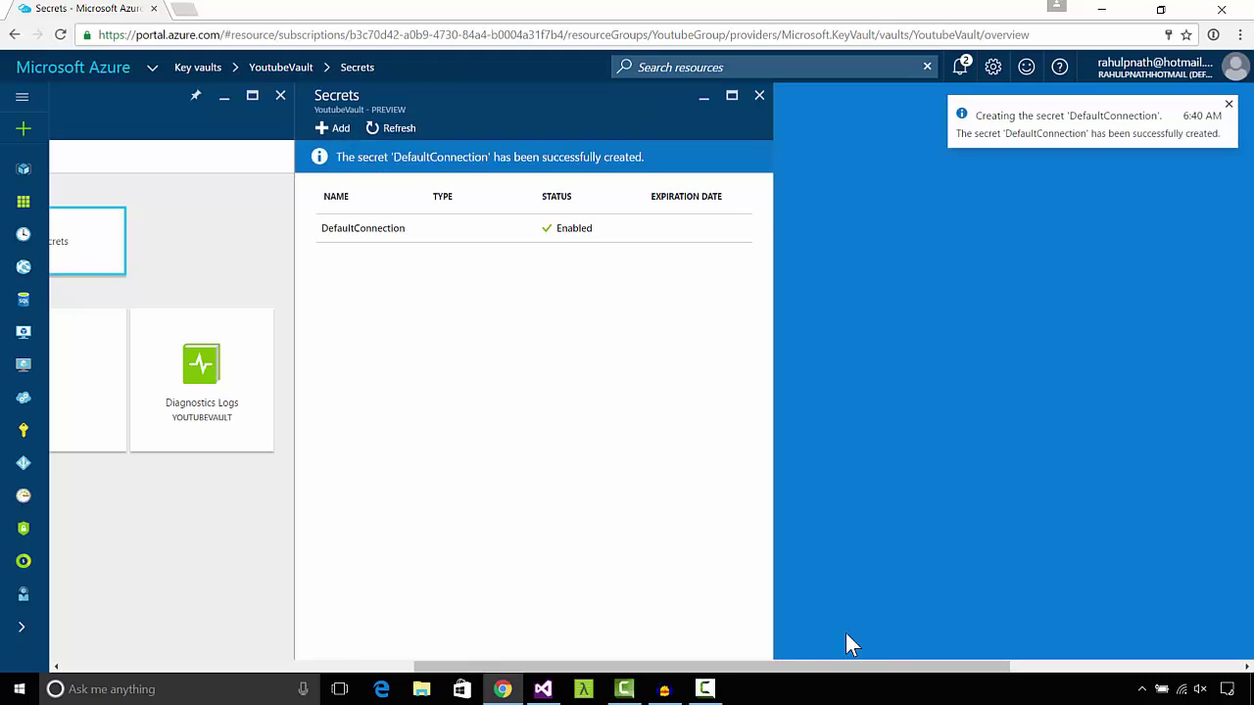
Copy the secret identifier of DefaultConnection's current version and paste it into a new Notepad document.
left_click(569, 242)
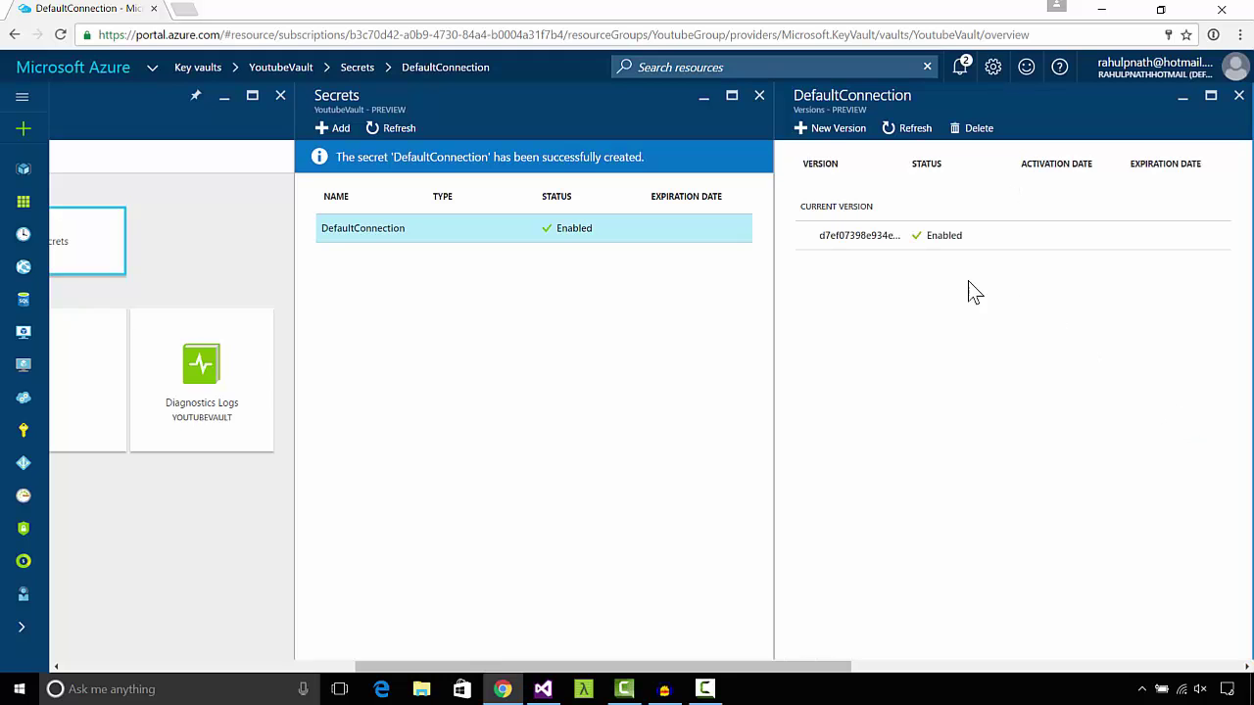
left_click(905, 238)
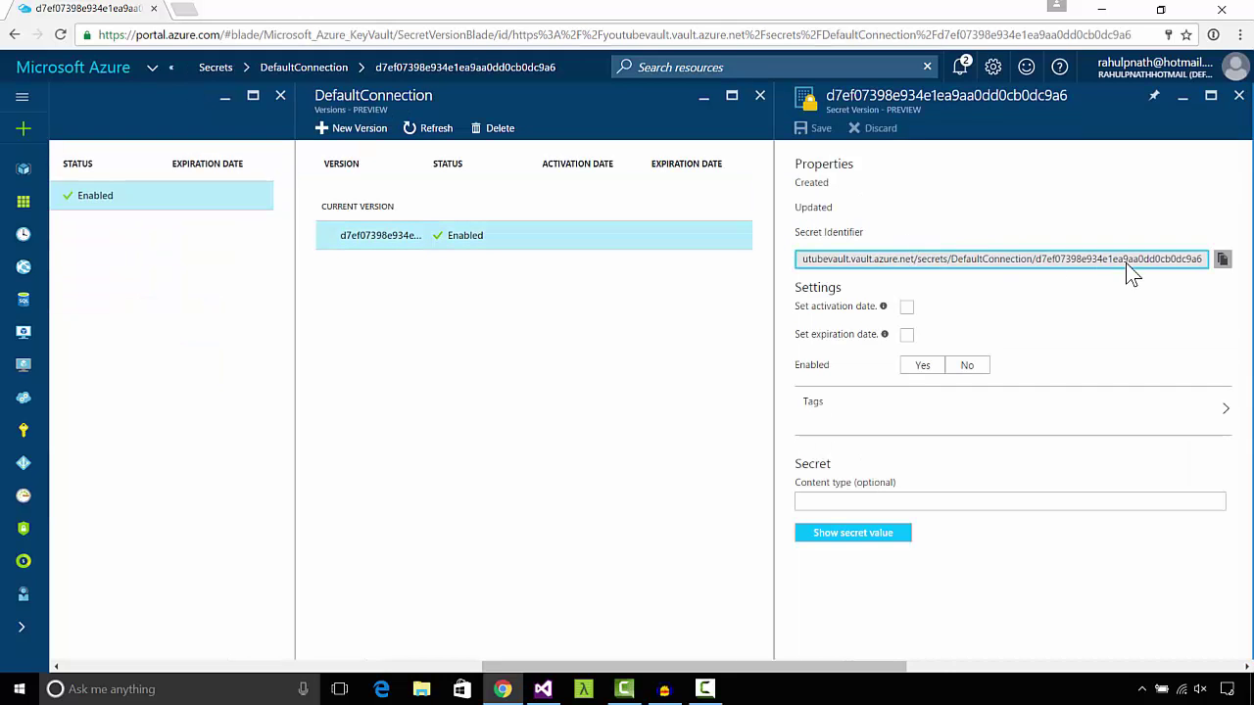
left_click(1223, 260)
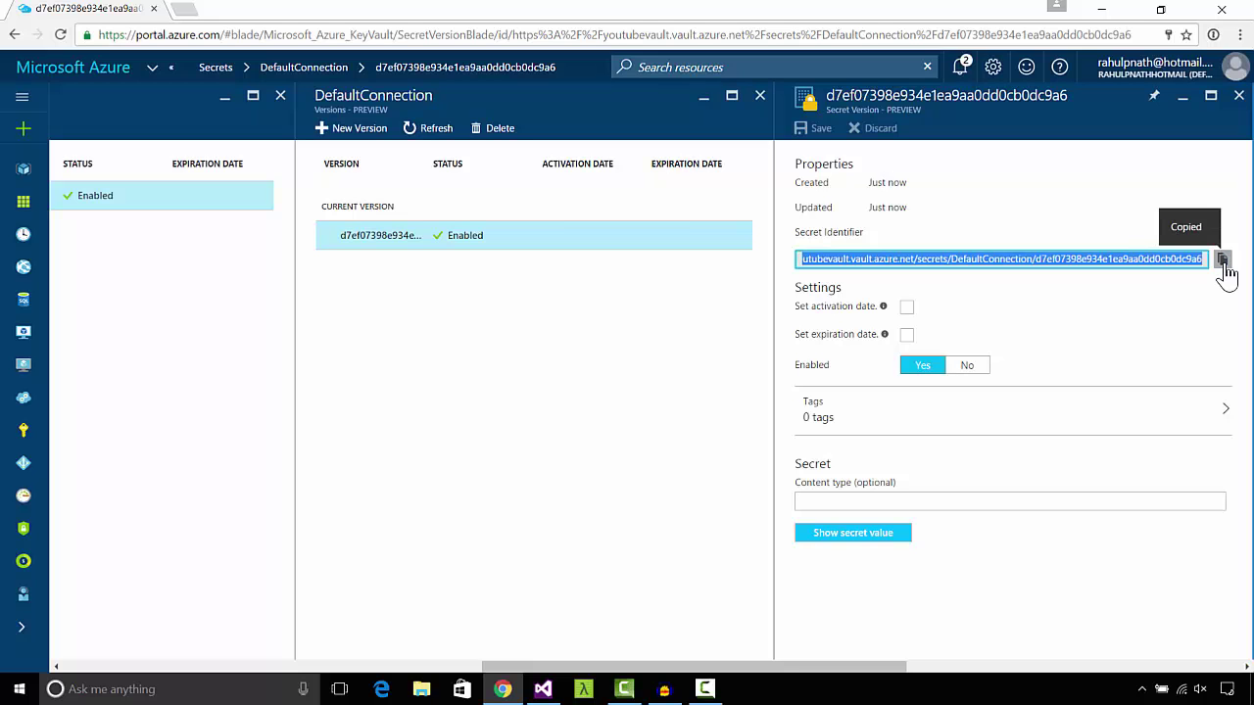
key("super")
type("note")
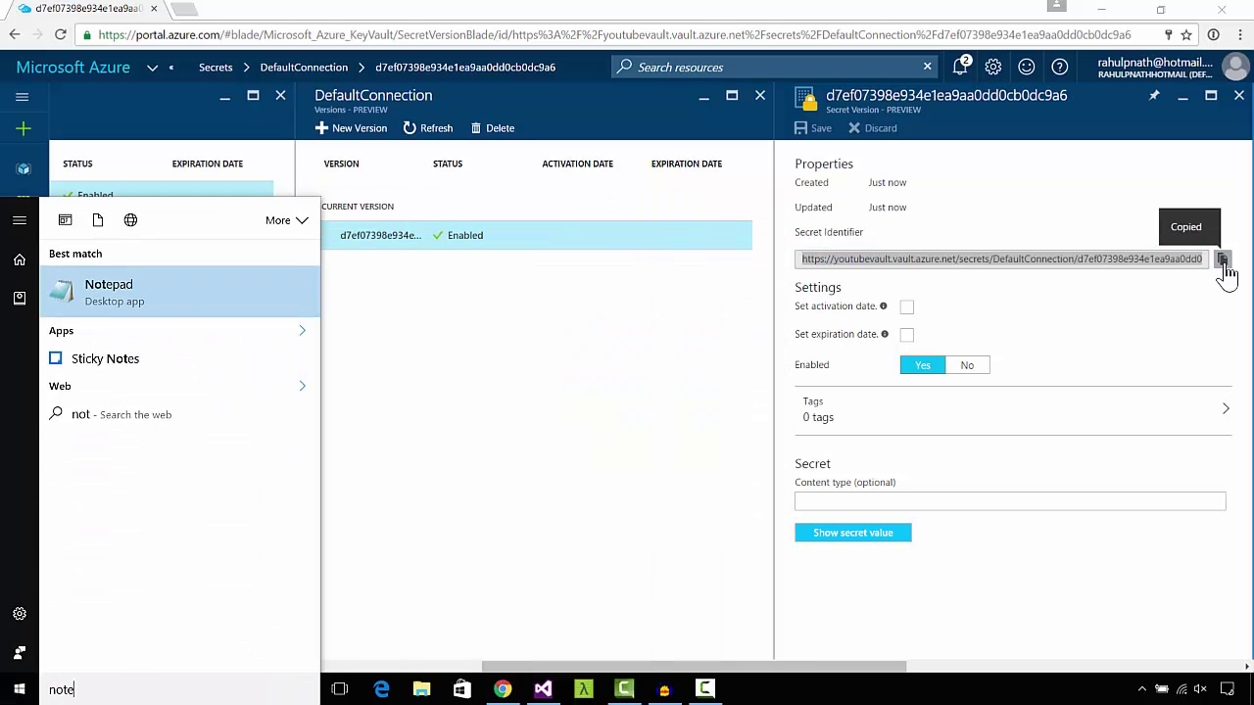
key("Return")
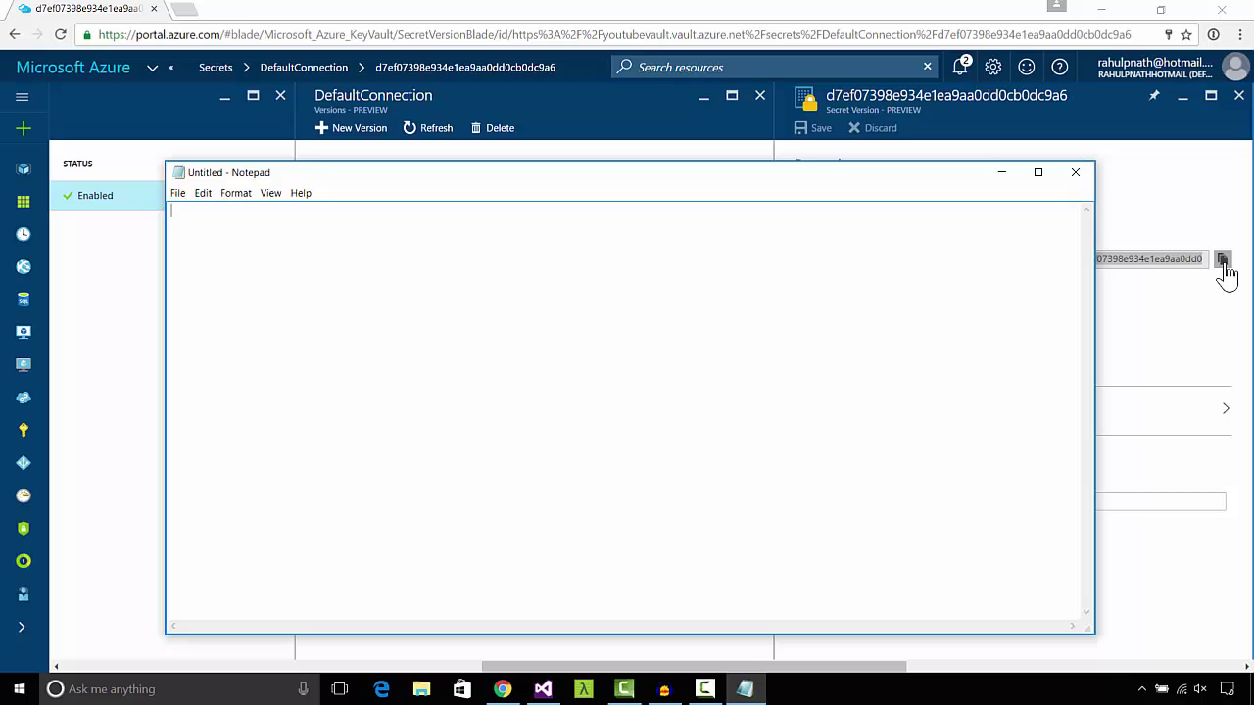
key("ctrl+v")
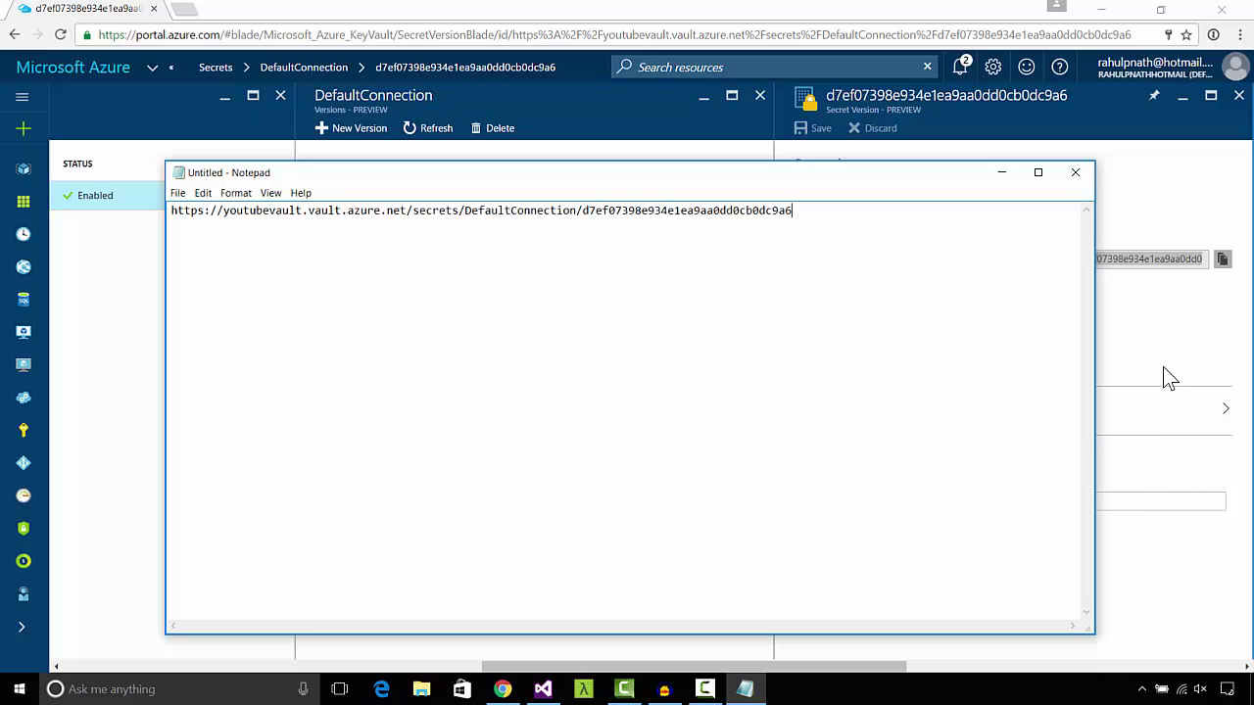
Return to the secret version in the Azure portal and reveal its secret value.
left_click(1160, 467)
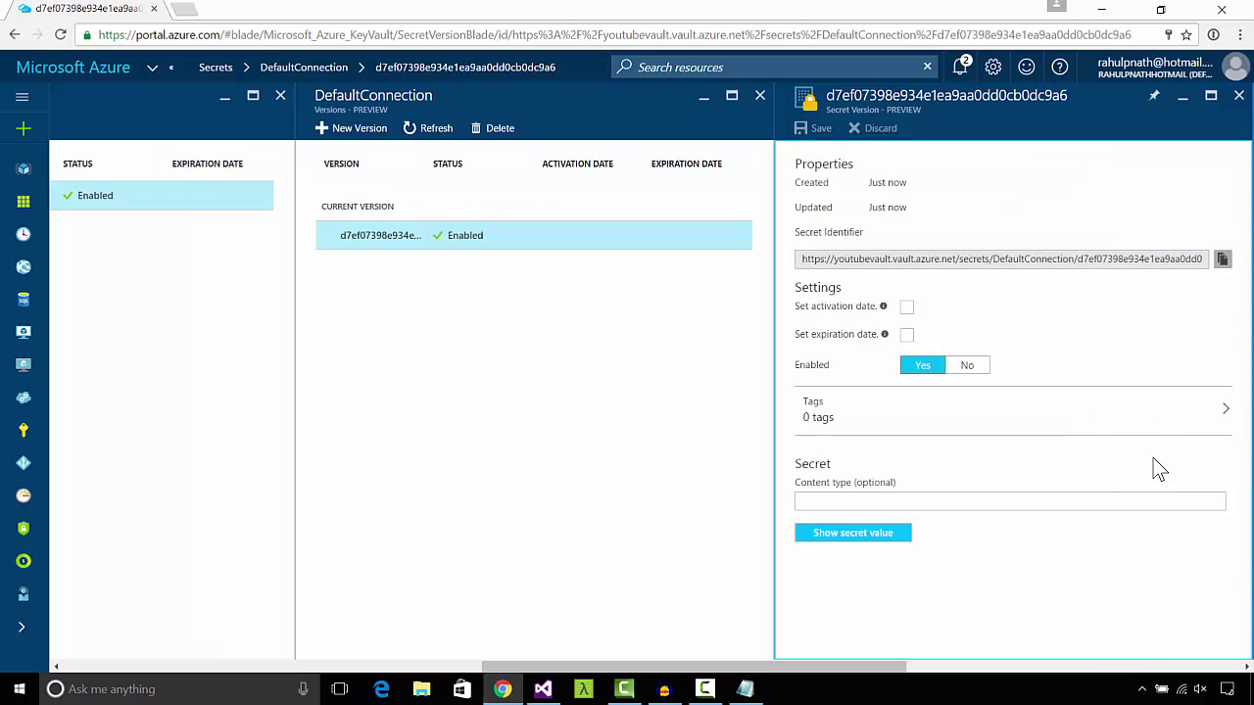
left_click(869, 542)
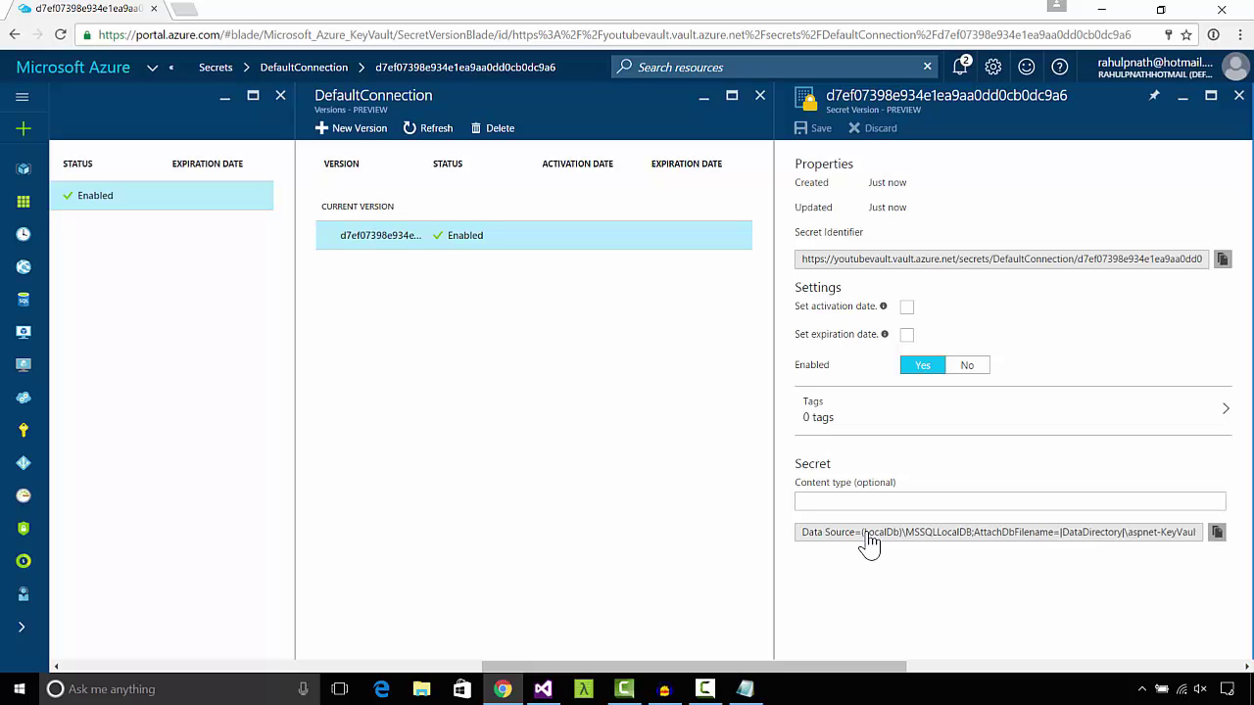
Open the classic Azure management portal in a new browser tab and show the applications of the Default Directory in Active Directory.
left_click(184, 9)
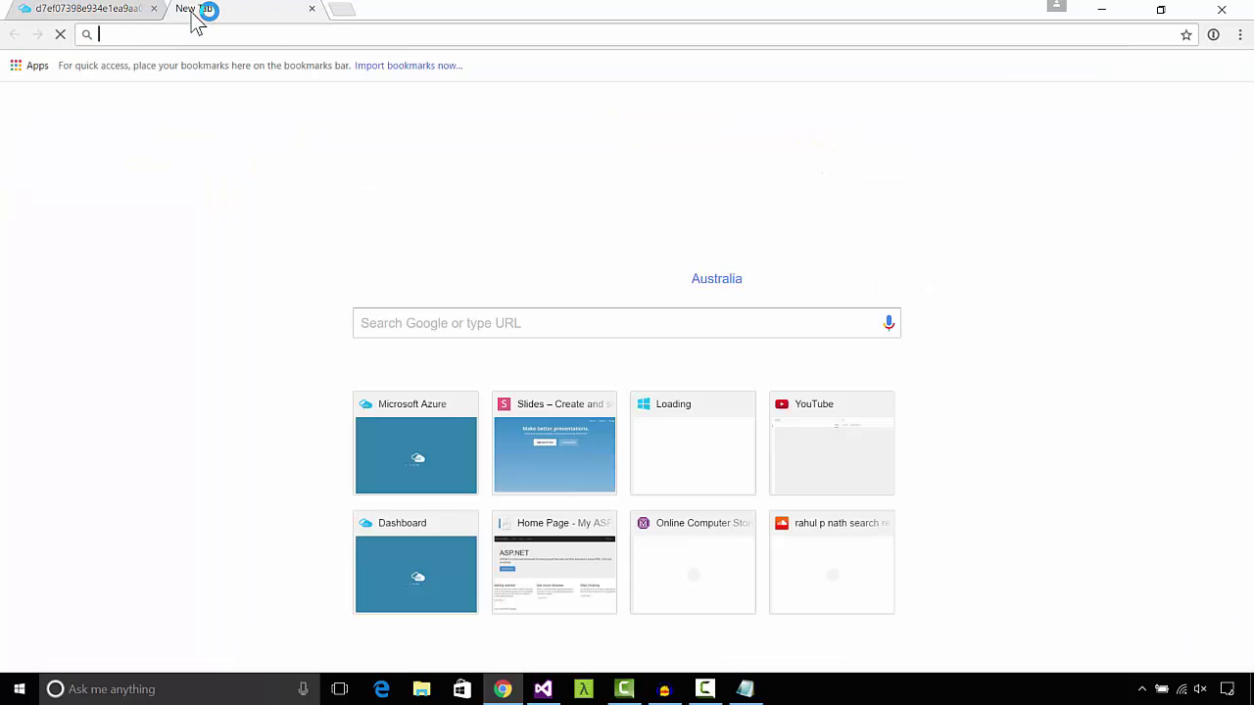
type("ma")
key("Return")
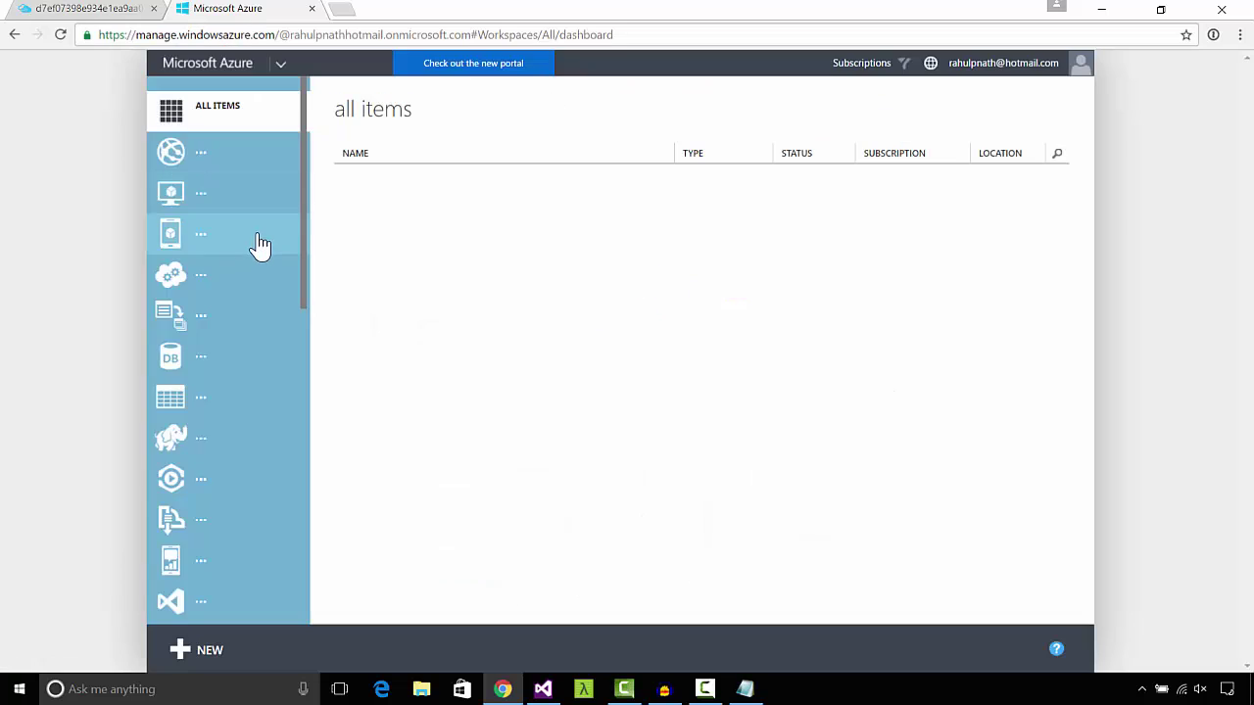
scroll(260, 247, "down", 5)
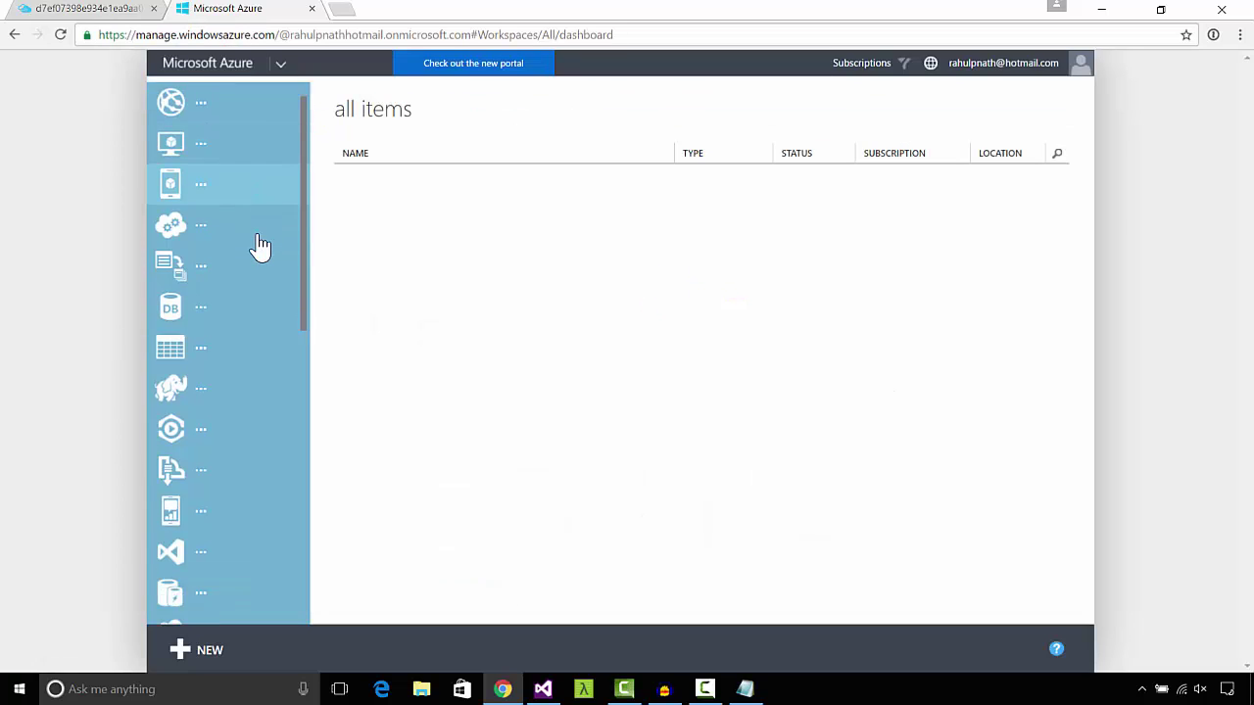
scroll(258, 245, "down", 3)
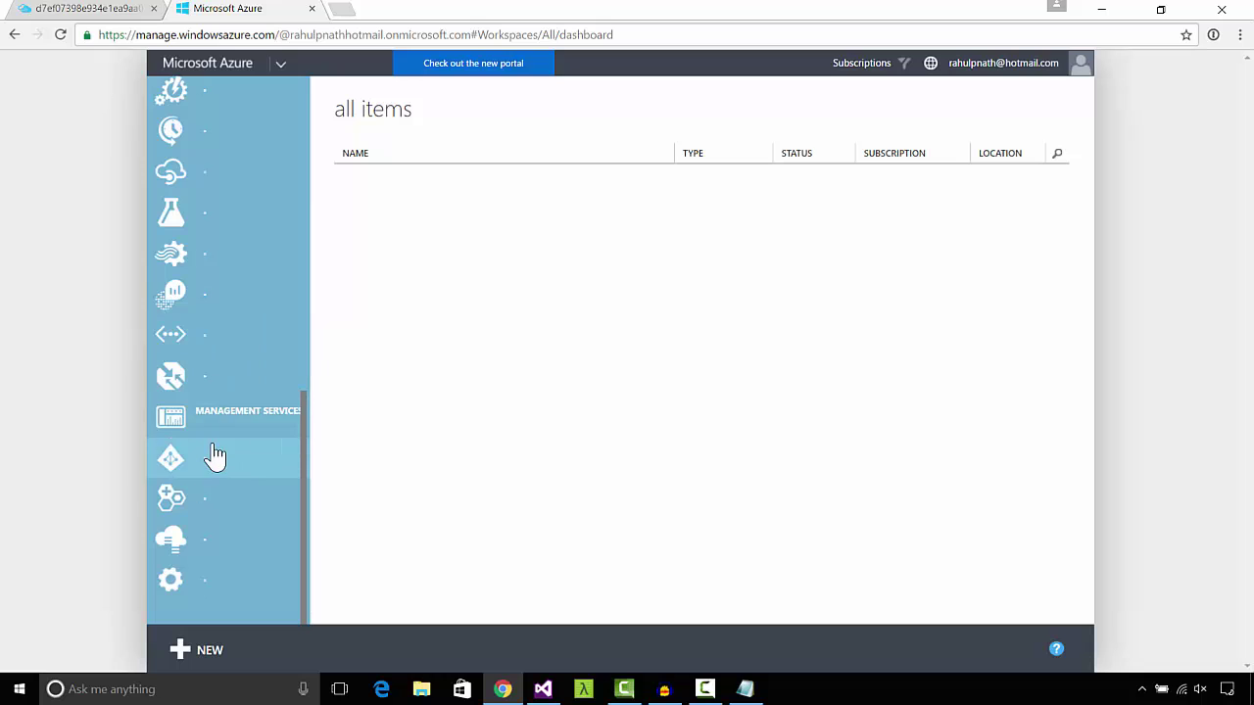
left_click(263, 456)
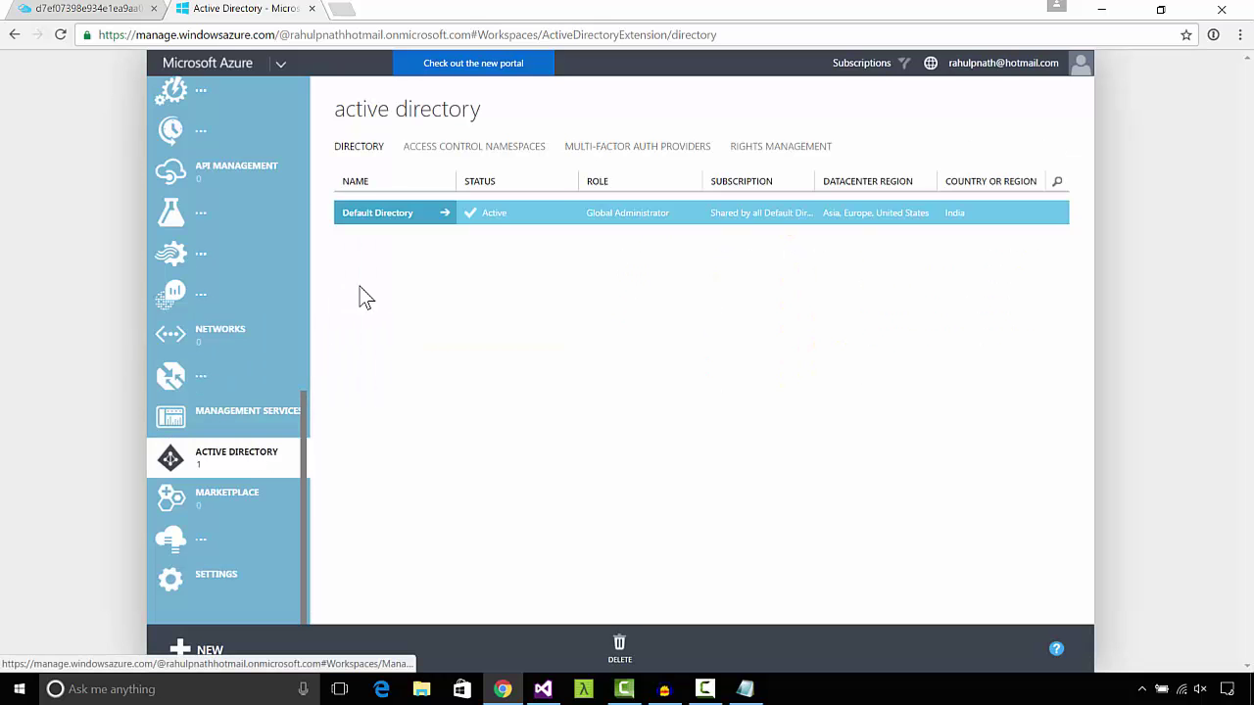
left_click(406, 232)
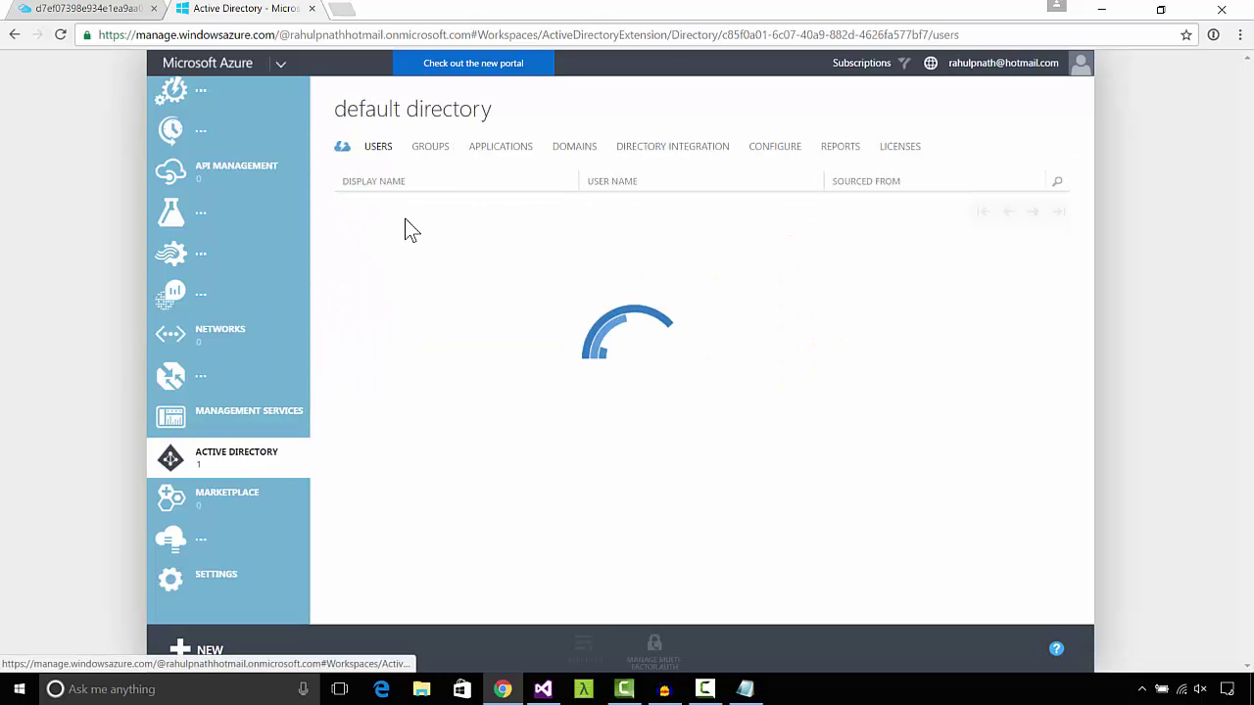
left_click(500, 157)
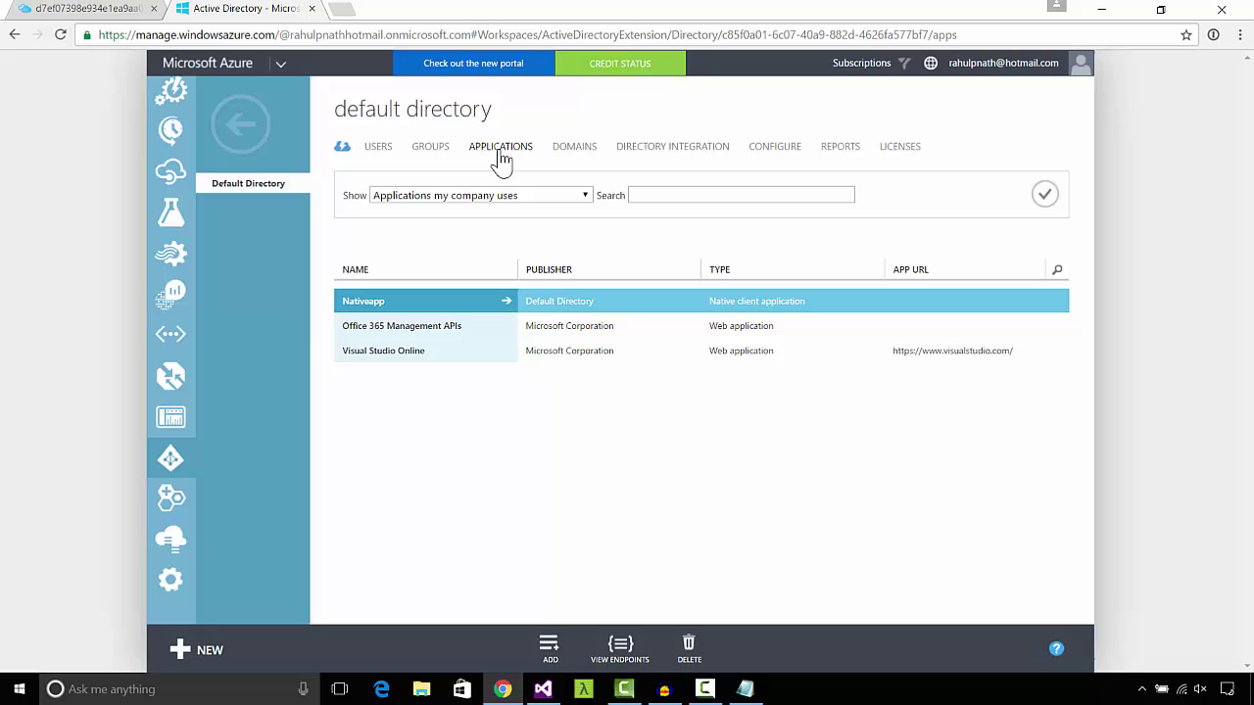
Start adding an application my organization is developing, named YoutubeApp, with the type Web application and/or Web API.
left_click(550, 649)
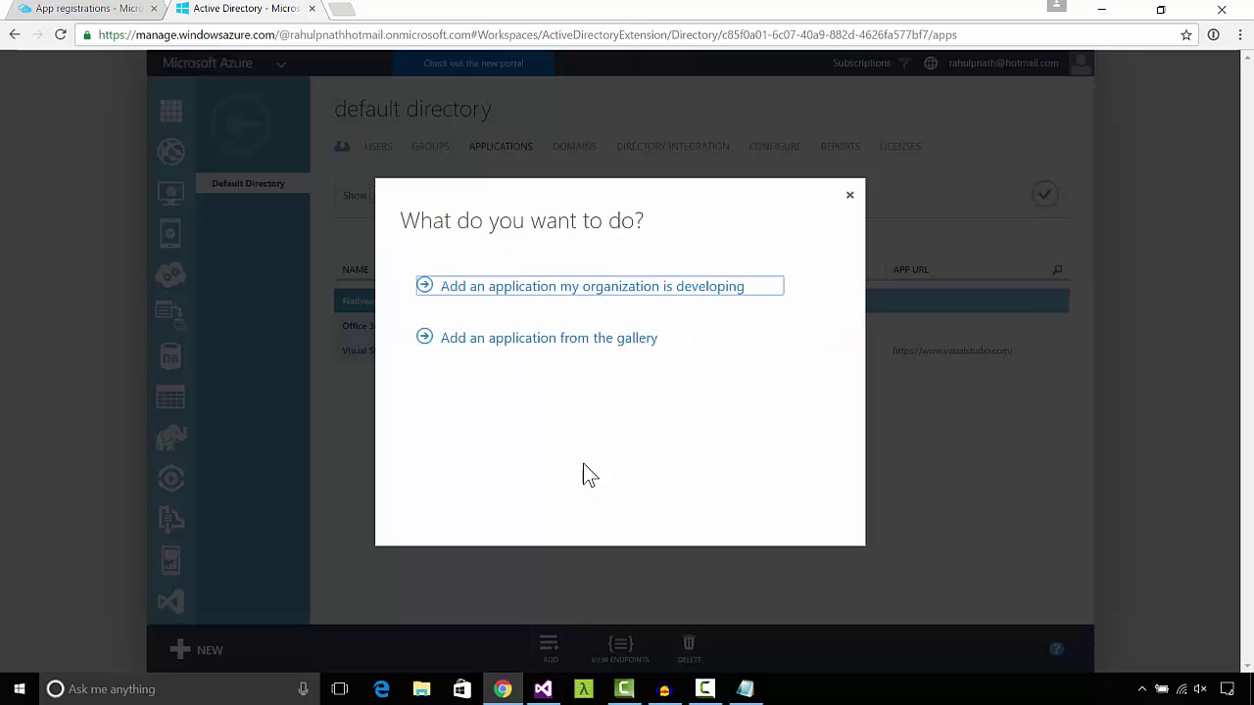
left_click(574, 294)
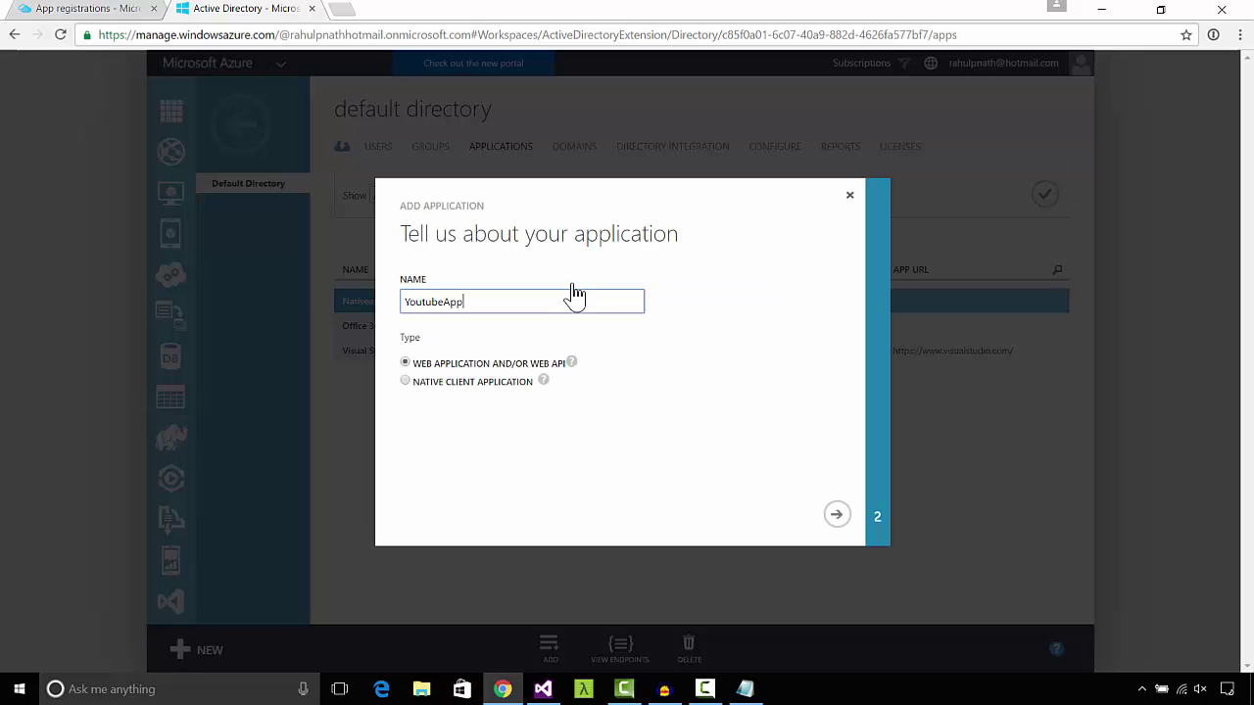
left_click(837, 515)
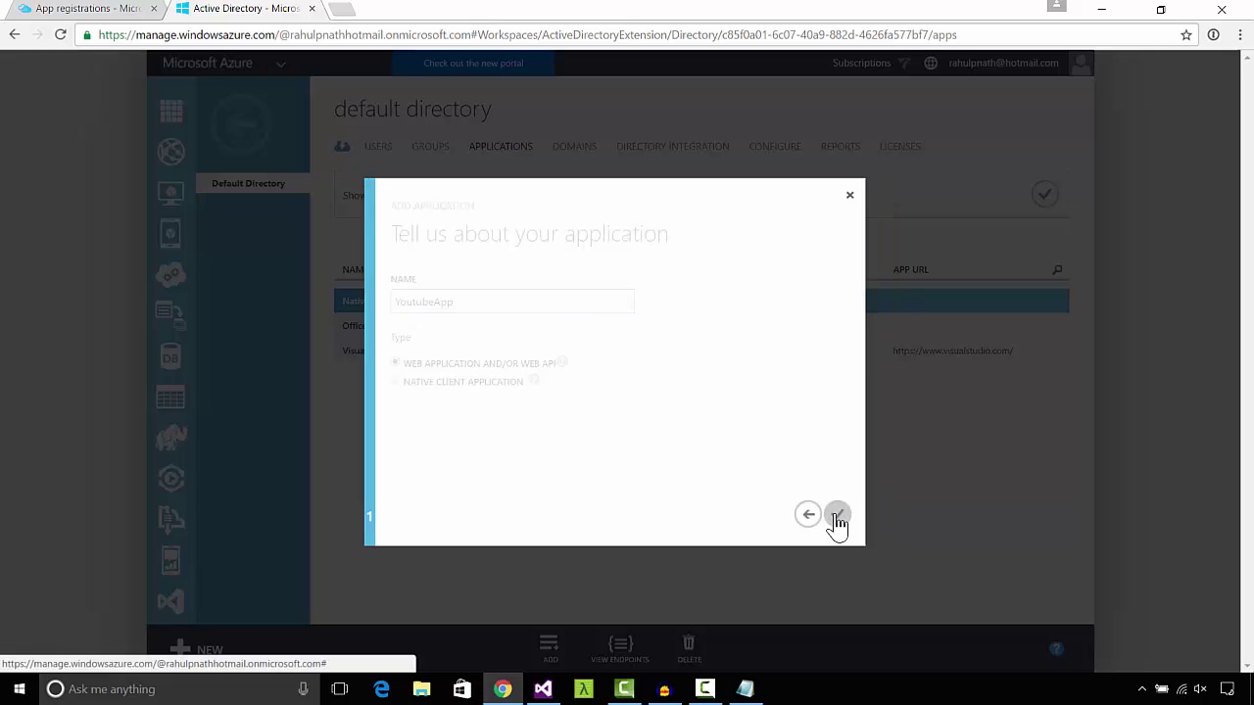
left_click(449, 304)
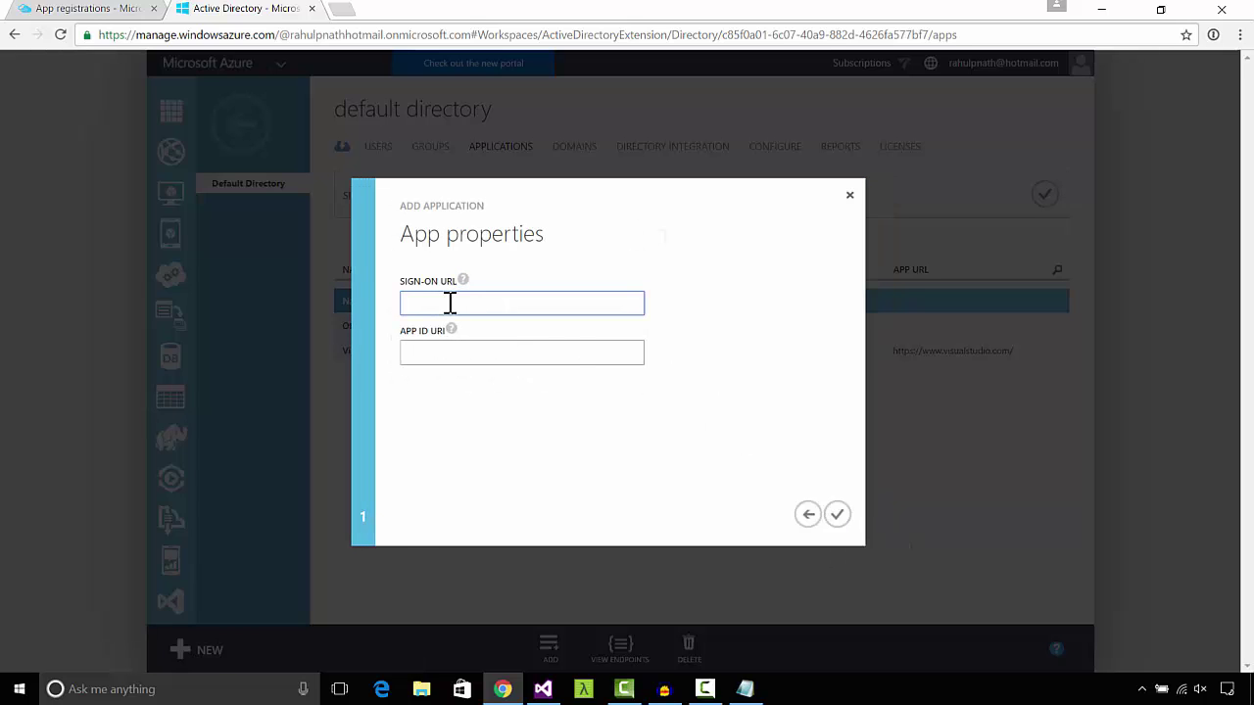
type("http://youtubea")
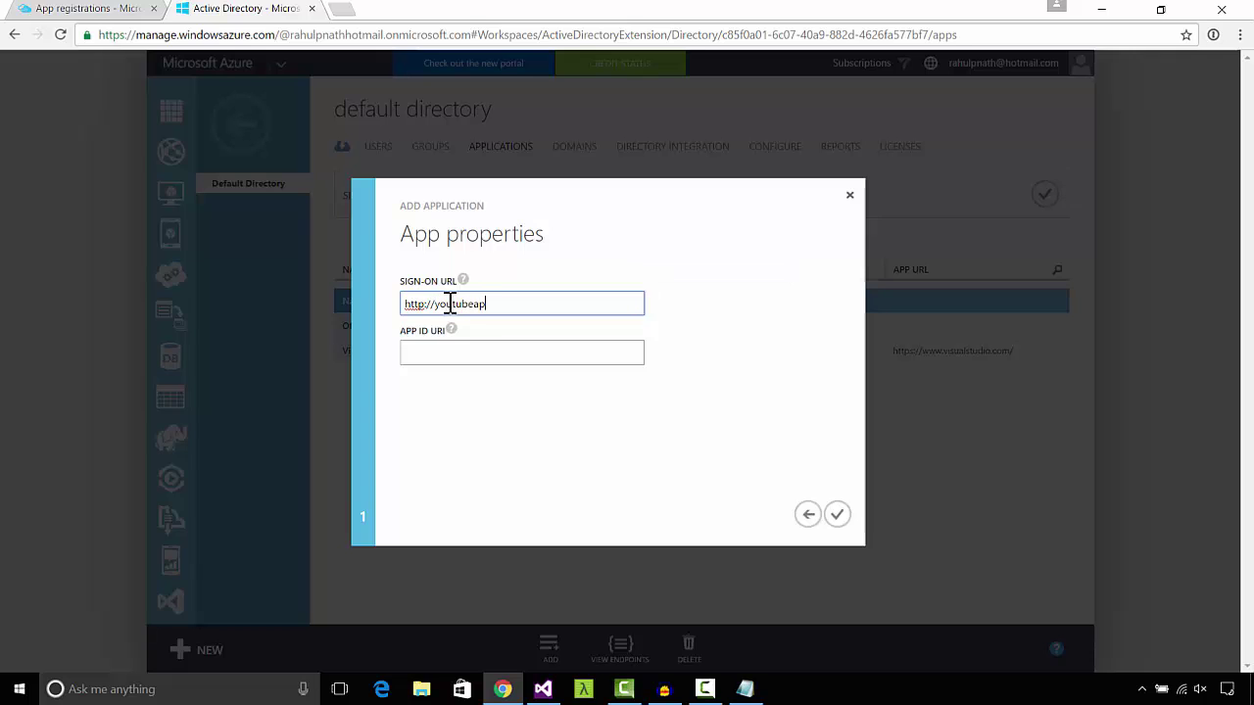
left_click(453, 357)
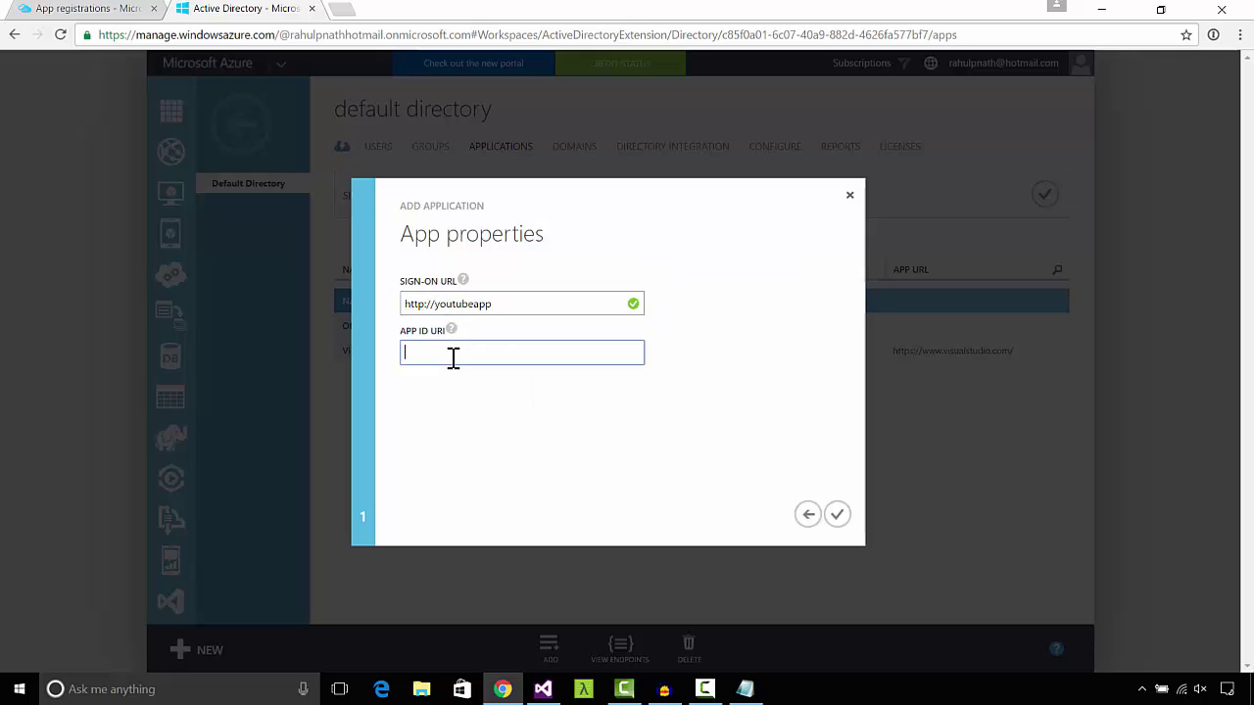
type("http://youtubeapp")
left_click(838, 515)
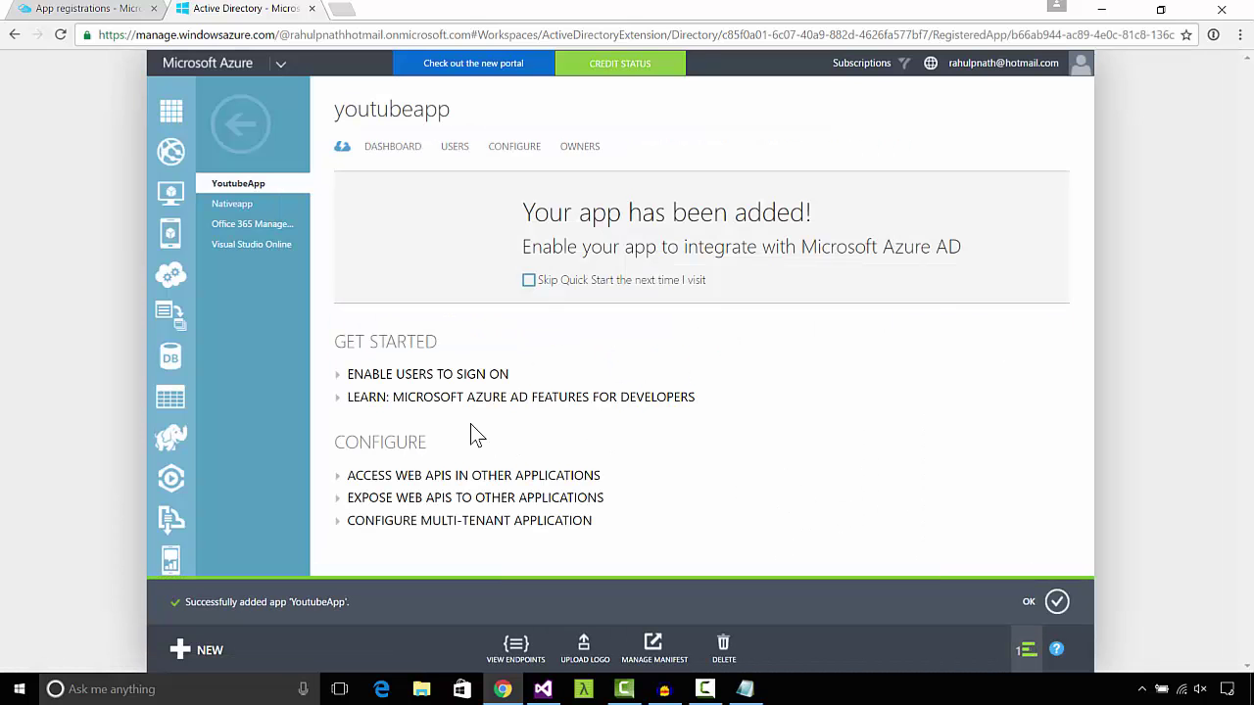
Copy the client ID from YoutubeApp's configuration and paste it into the Notepad document below the secret identifier.
left_click(519, 154)
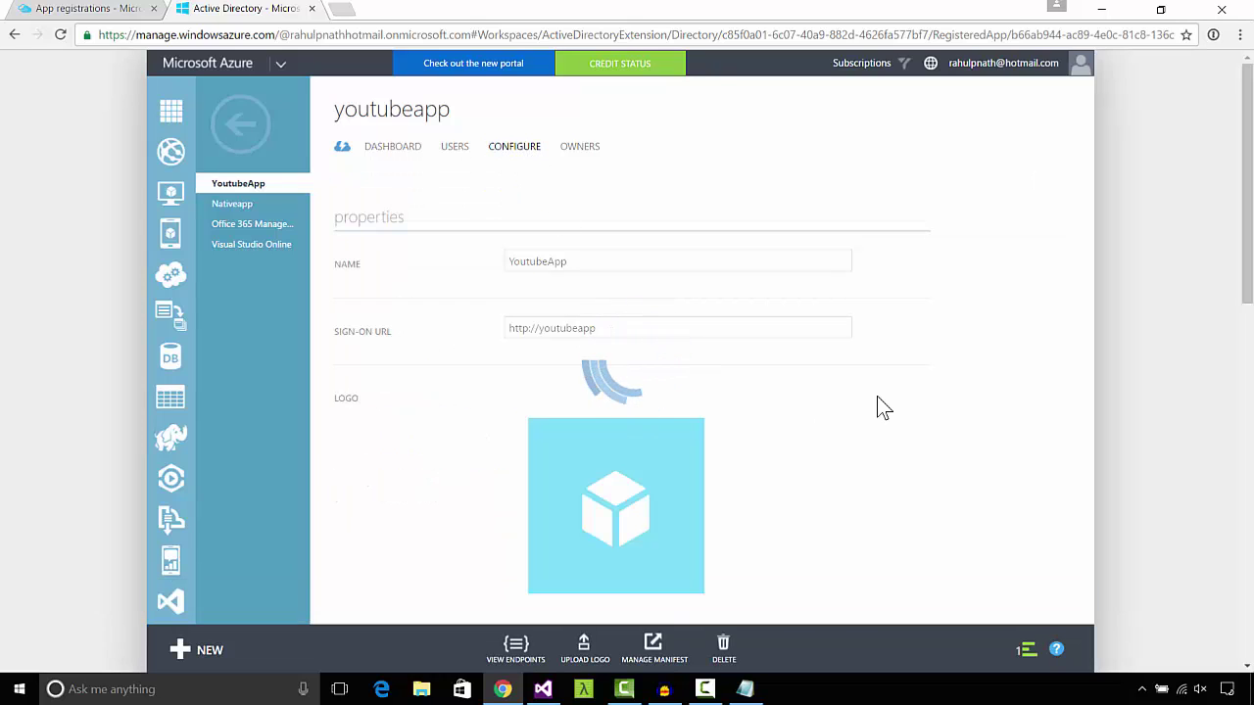
scroll(882, 400, "down", 3)
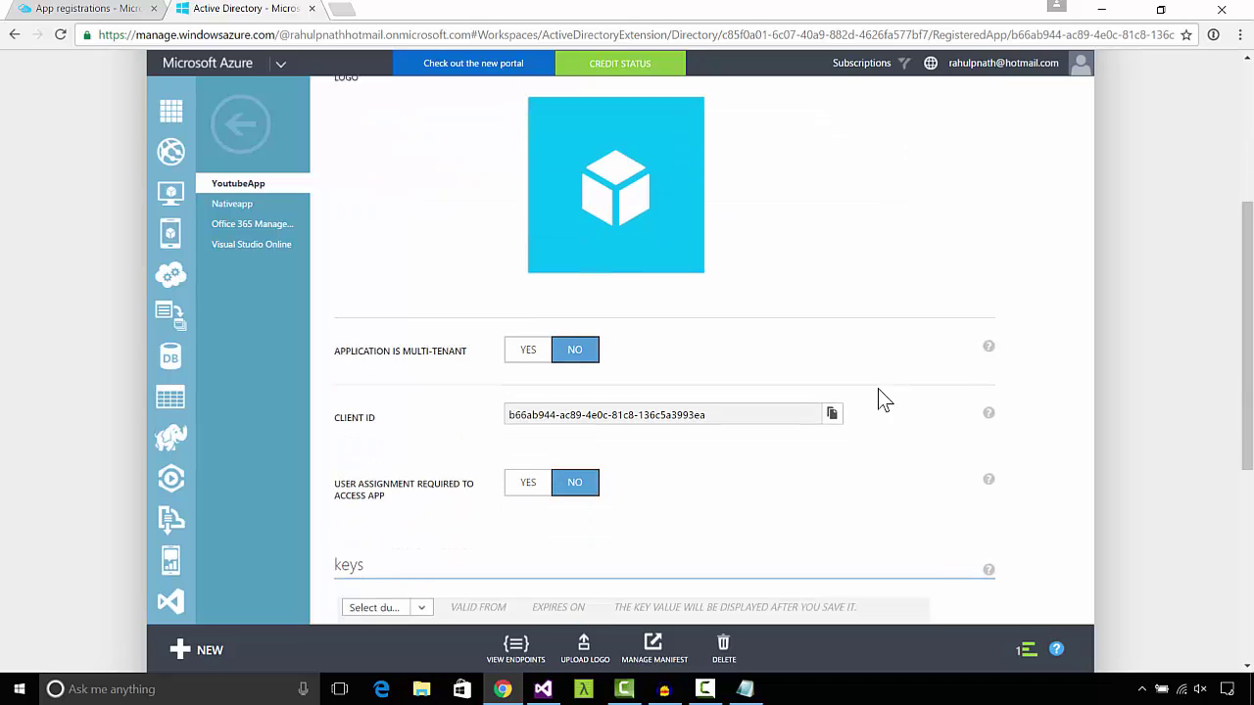
left_click(832, 409)
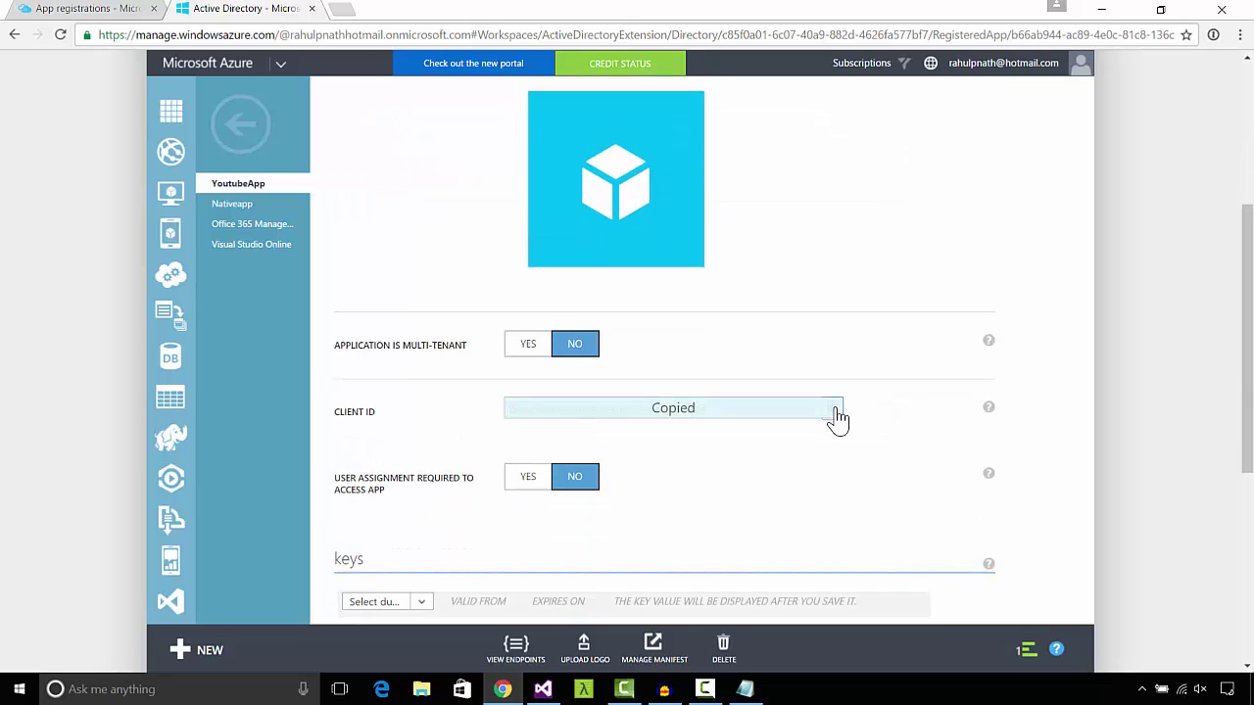
left_click(744, 689)
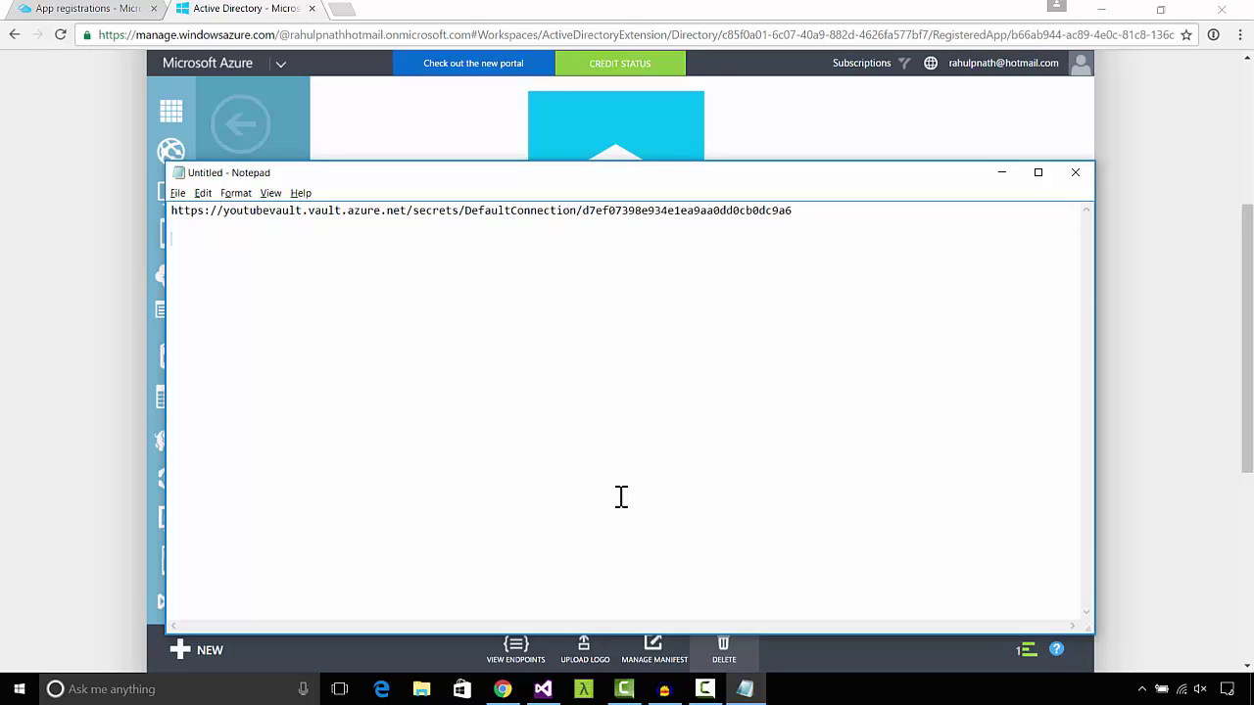
key("ctrl+v")
Return to YoutubeApp's configuration in the browser, add a key with a duration of 1 year and save the configuration.
left_click(1180, 387)
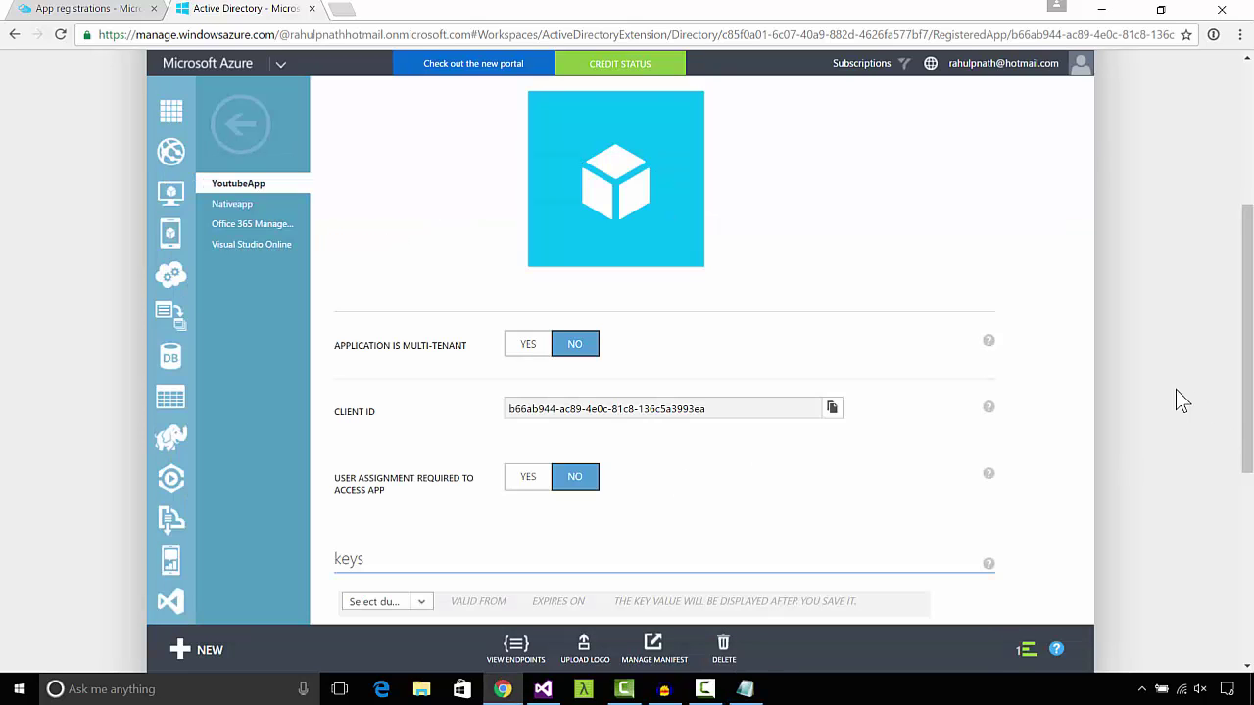
scroll(685, 487, "down", 1)
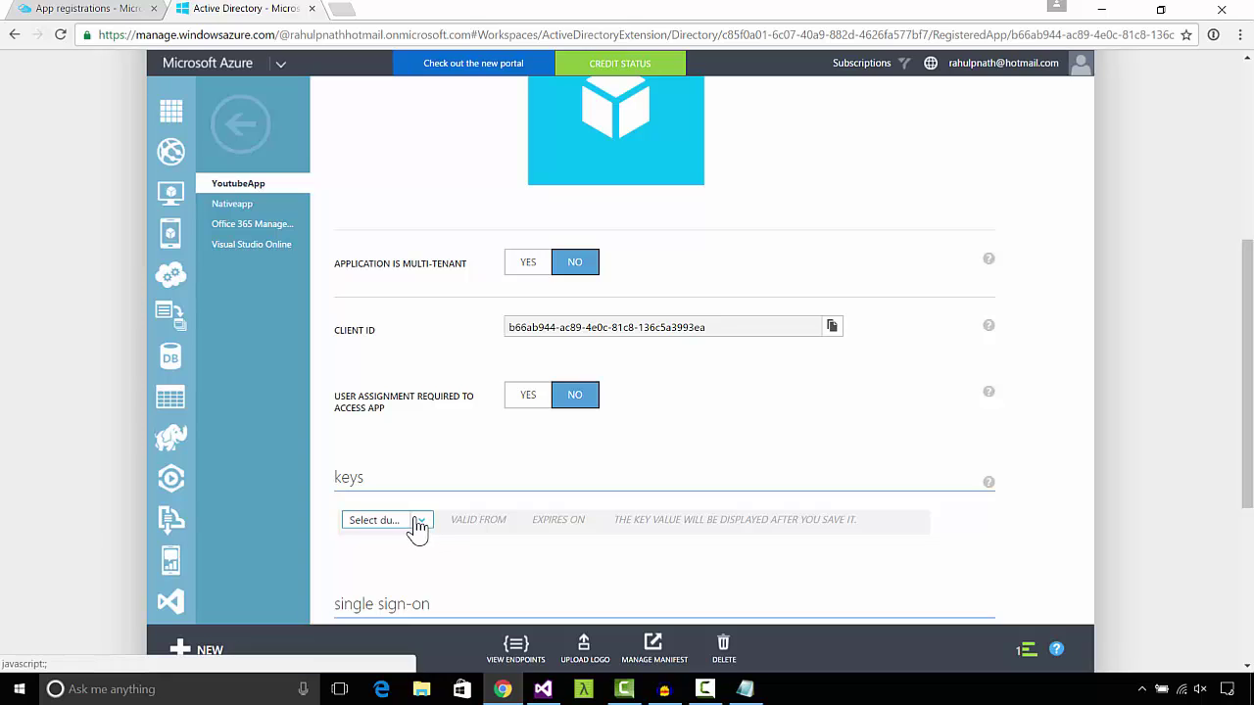
left_click(424, 530)
left_click(393, 567)
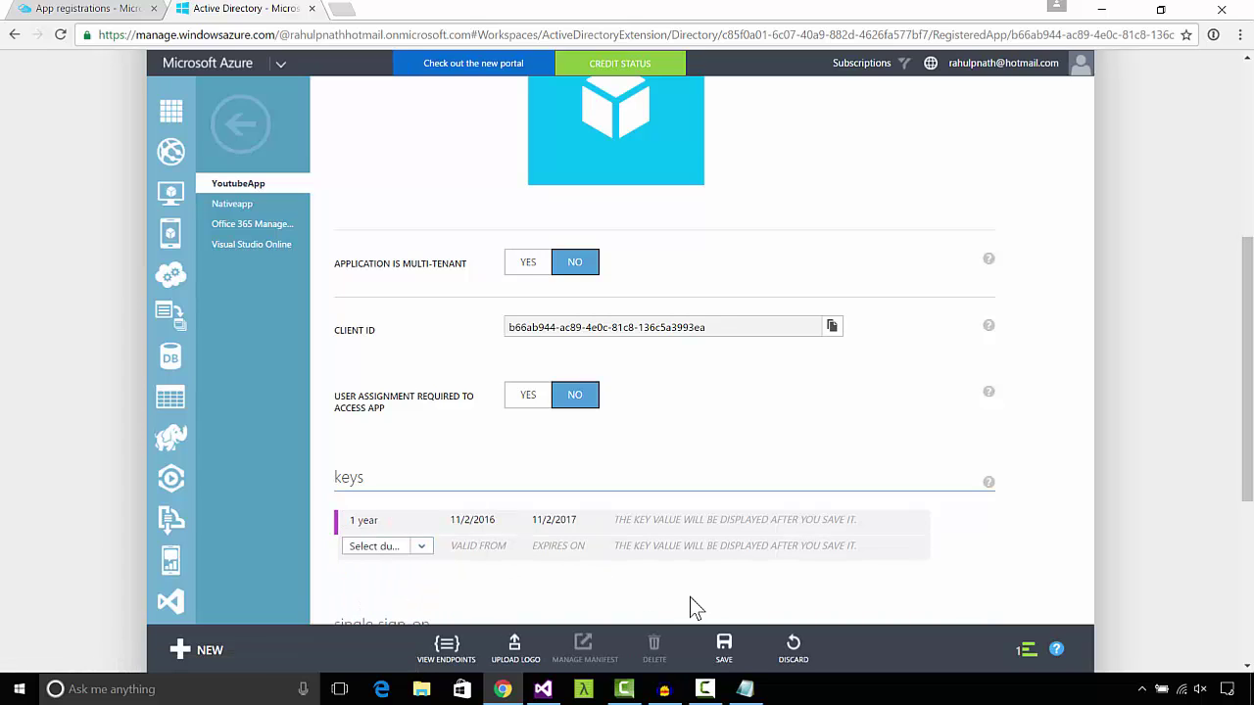
left_click(724, 646)
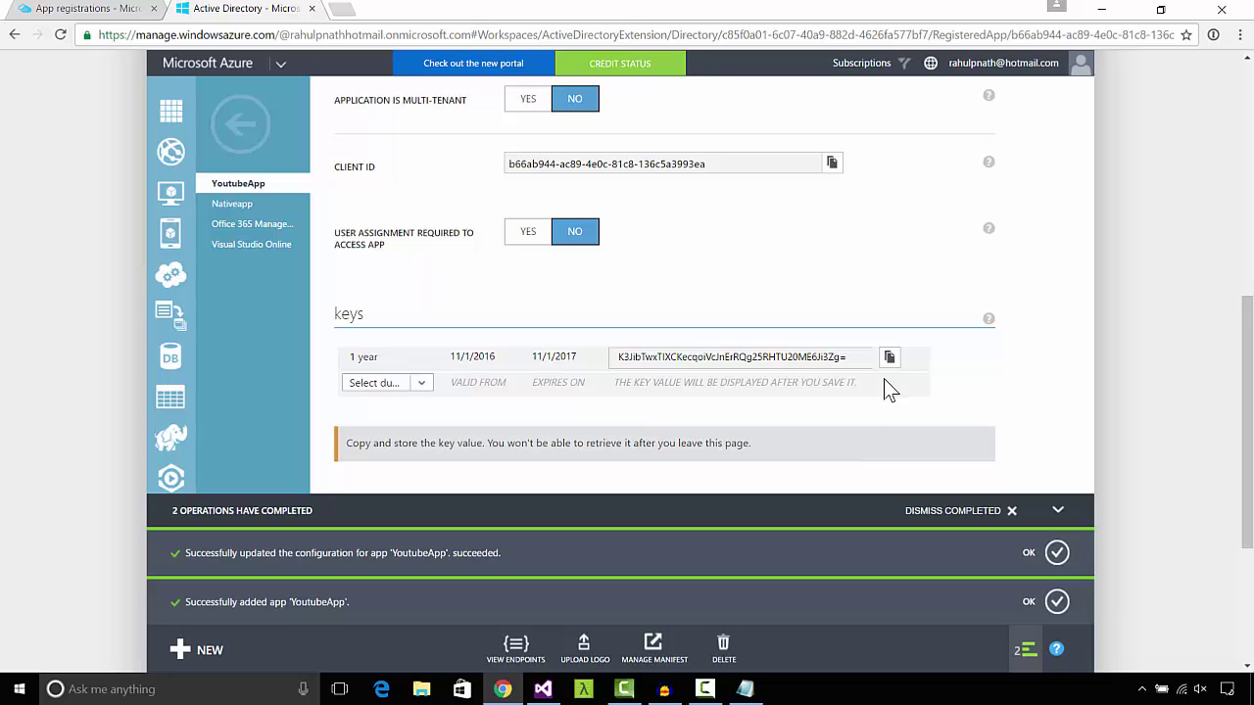
Copy the generated key value of YoutubeApp and paste it into the Notepad document below the client ID.
left_click(889, 360)
left_click(744, 689)
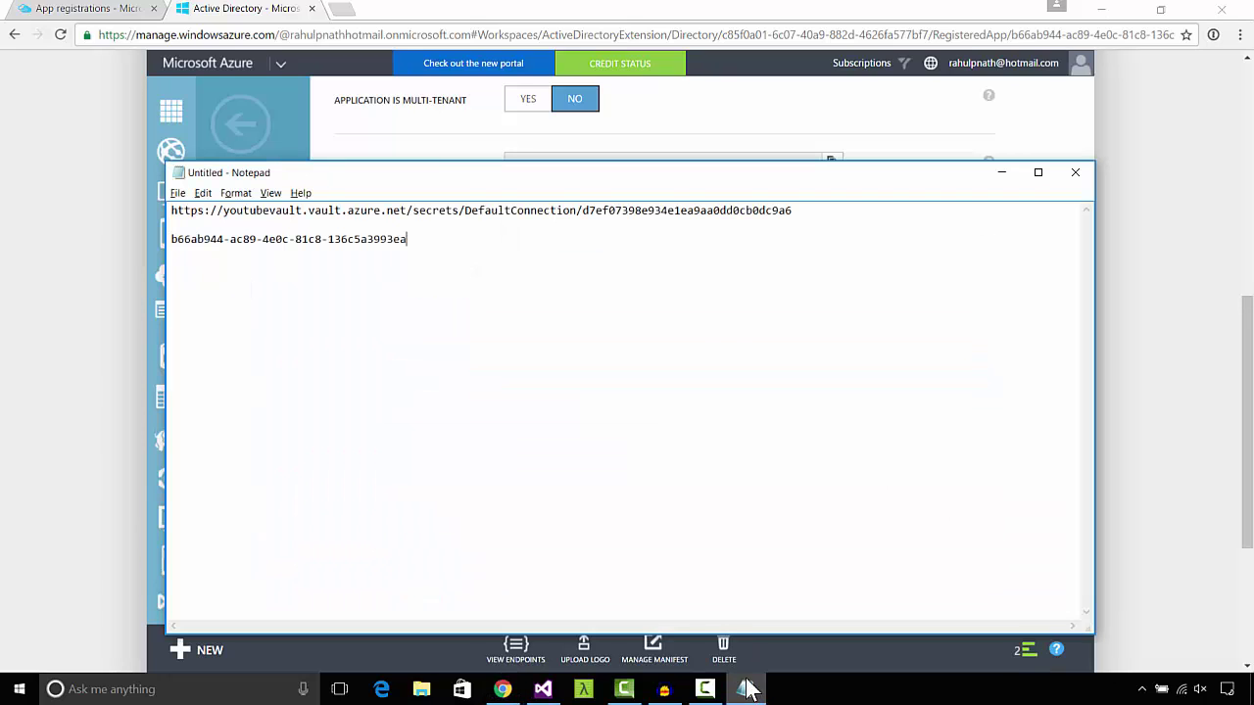
key("ctrl+v")
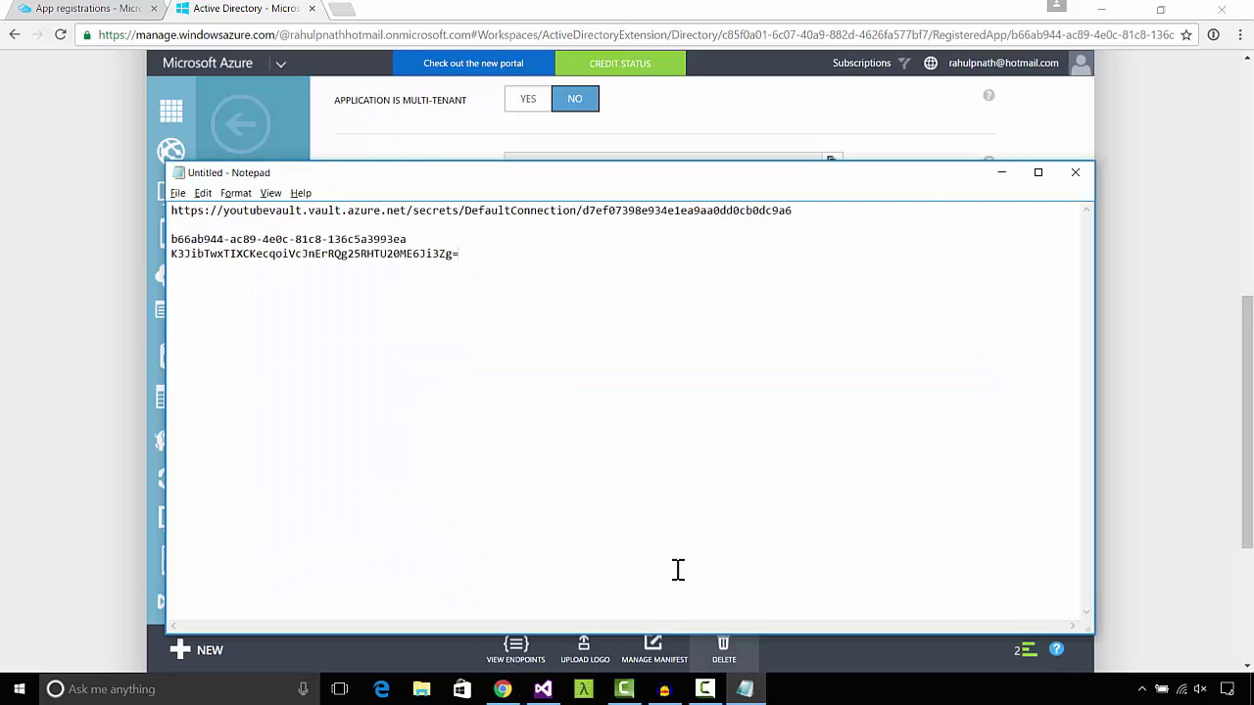
Return to YoutubeVault in the new Azure portal and start adding a new access policy.
left_click(1144, 423)
left_click(88, 9)
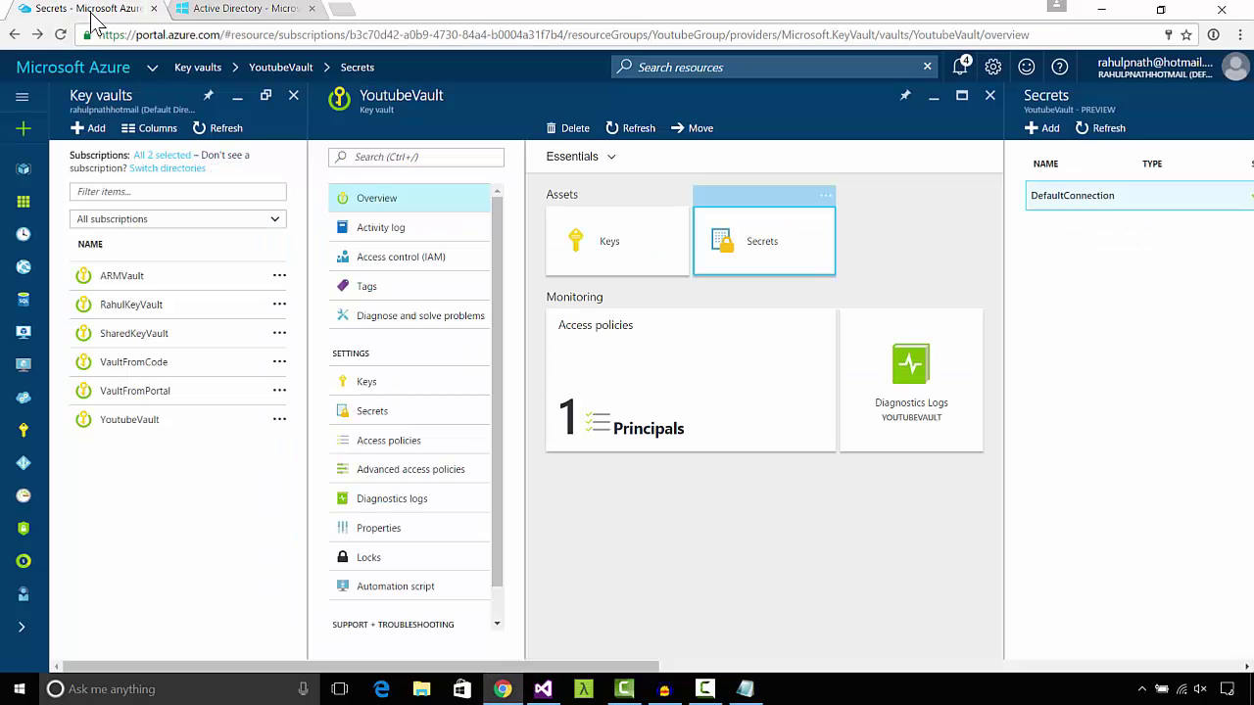
left_click(728, 356)
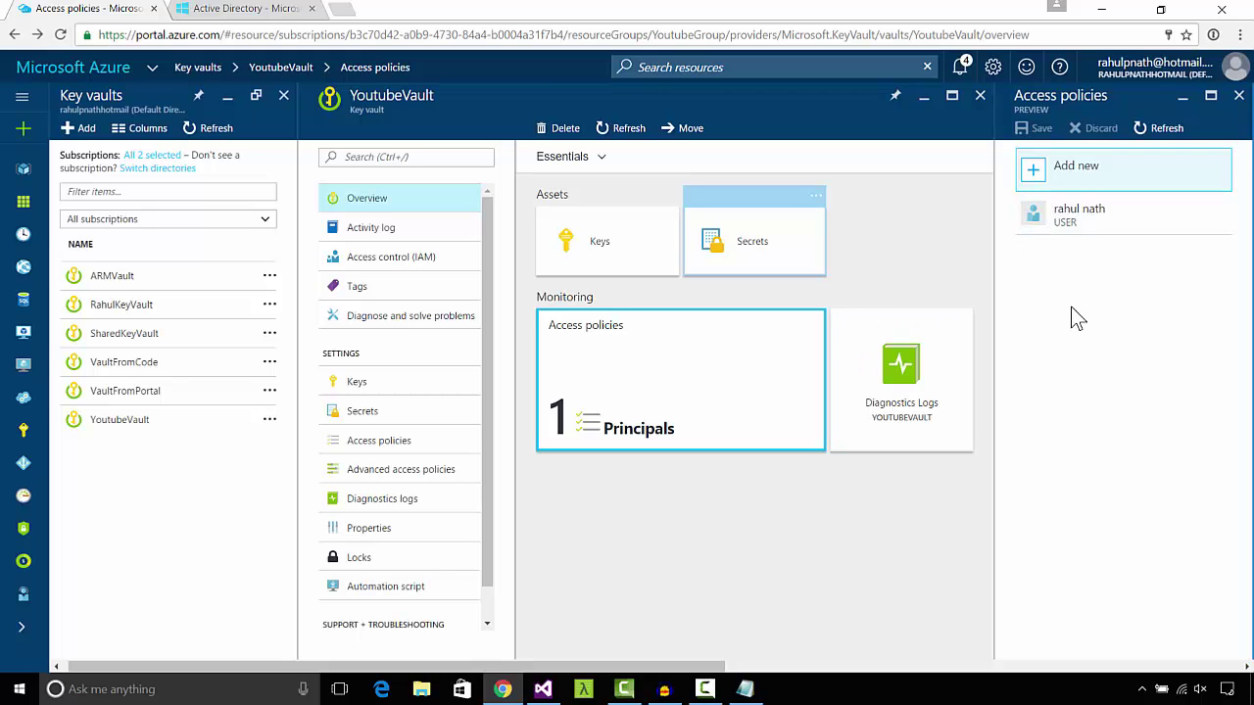
left_click(1093, 184)
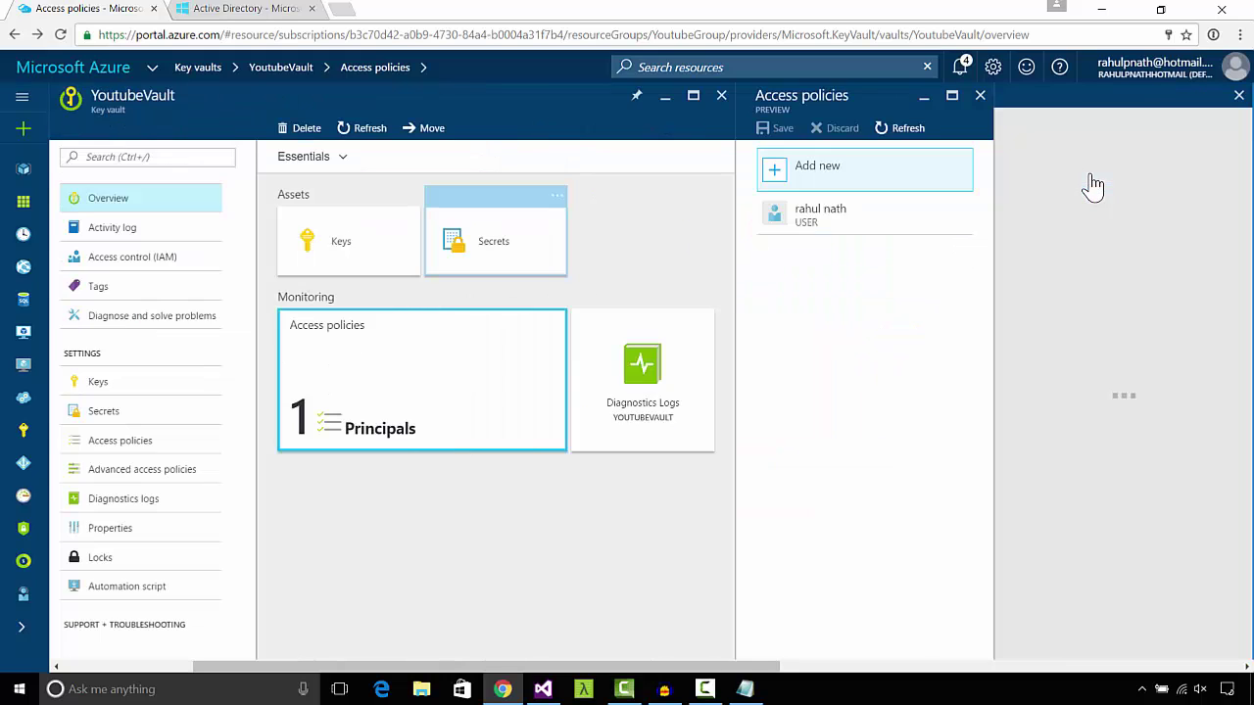
Search the principals for "youtube" and select YoutubeApp as the principal of the access policy.
left_click(1095, 186)
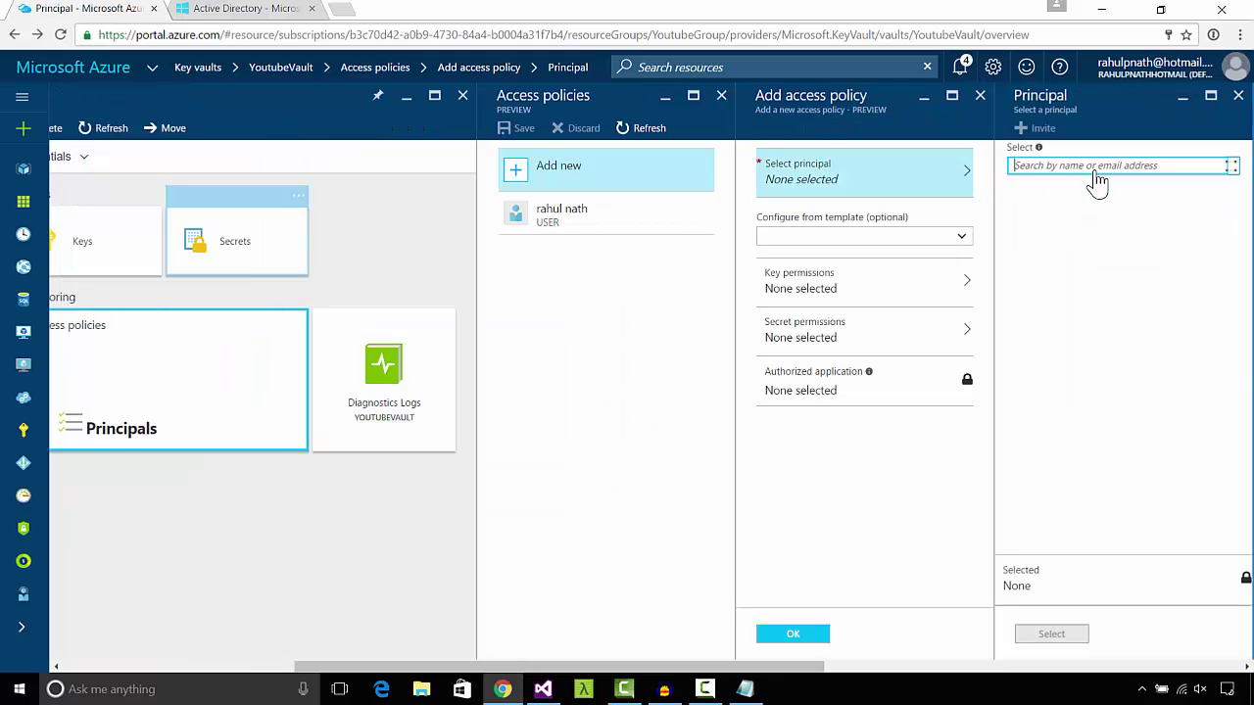
type("youtu")
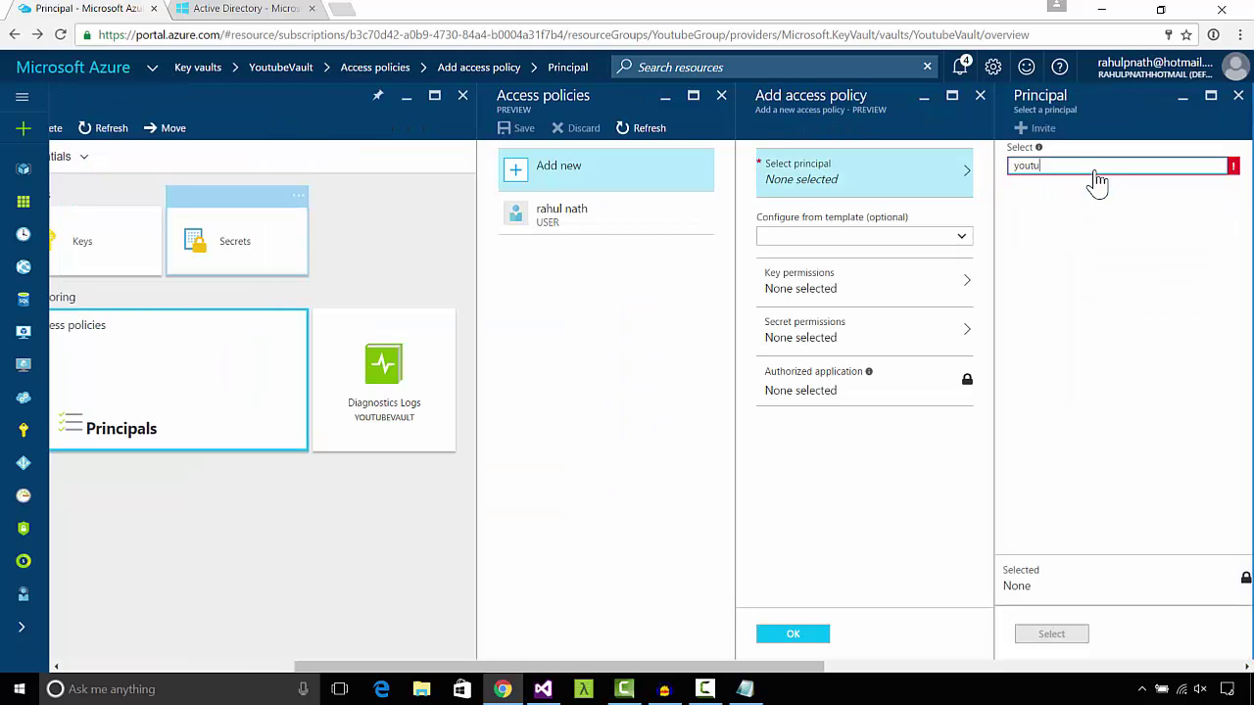
type("be")
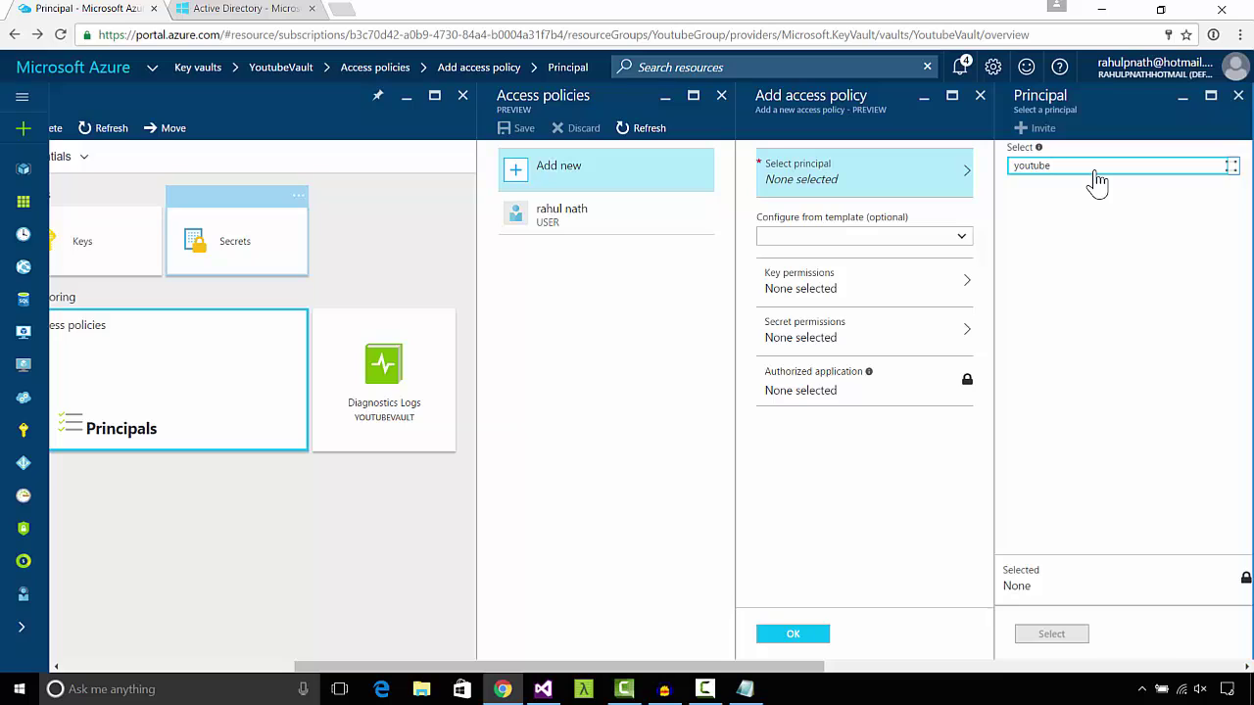
left_click(1089, 233)
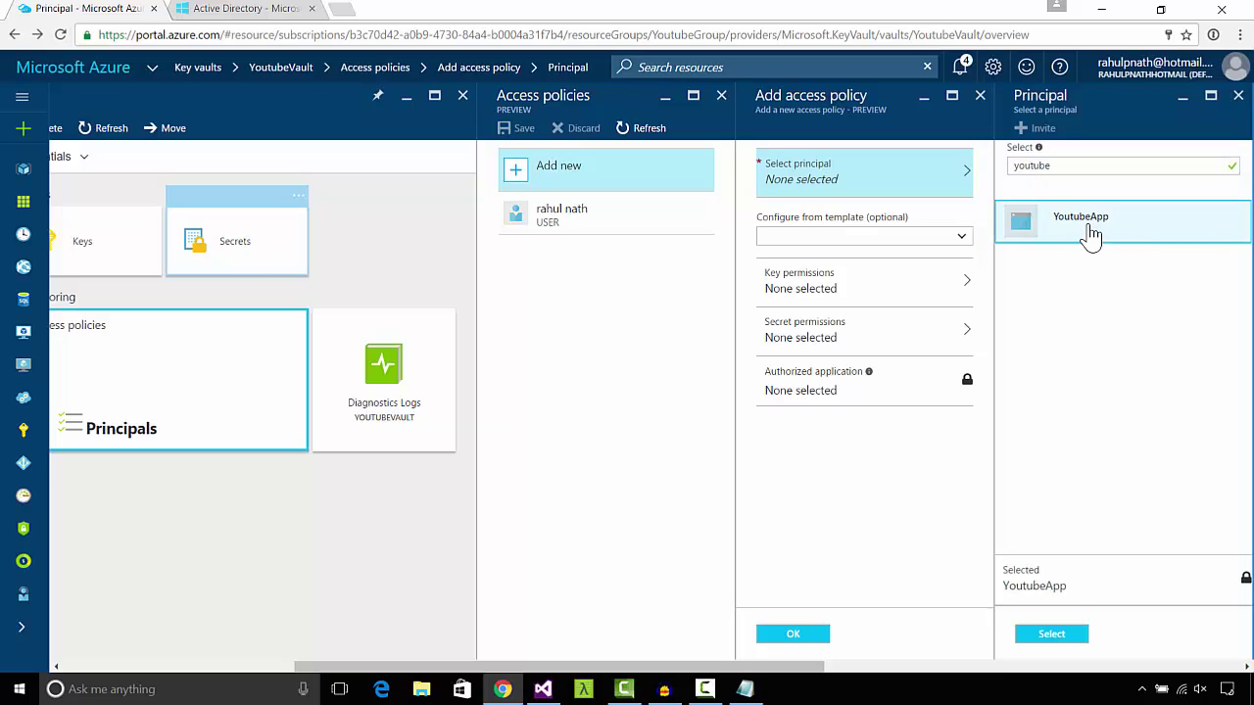
left_click(1051, 634)
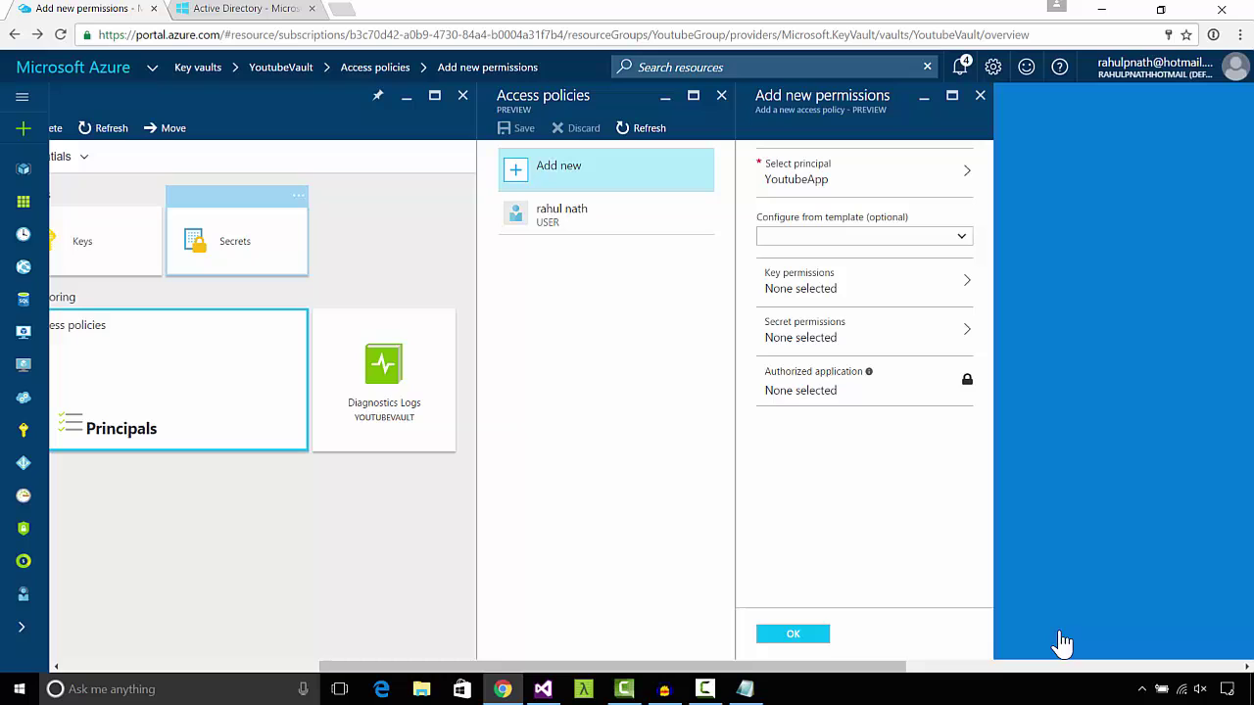
Grant the access policy all key operations in its key permissions.
left_click(946, 286)
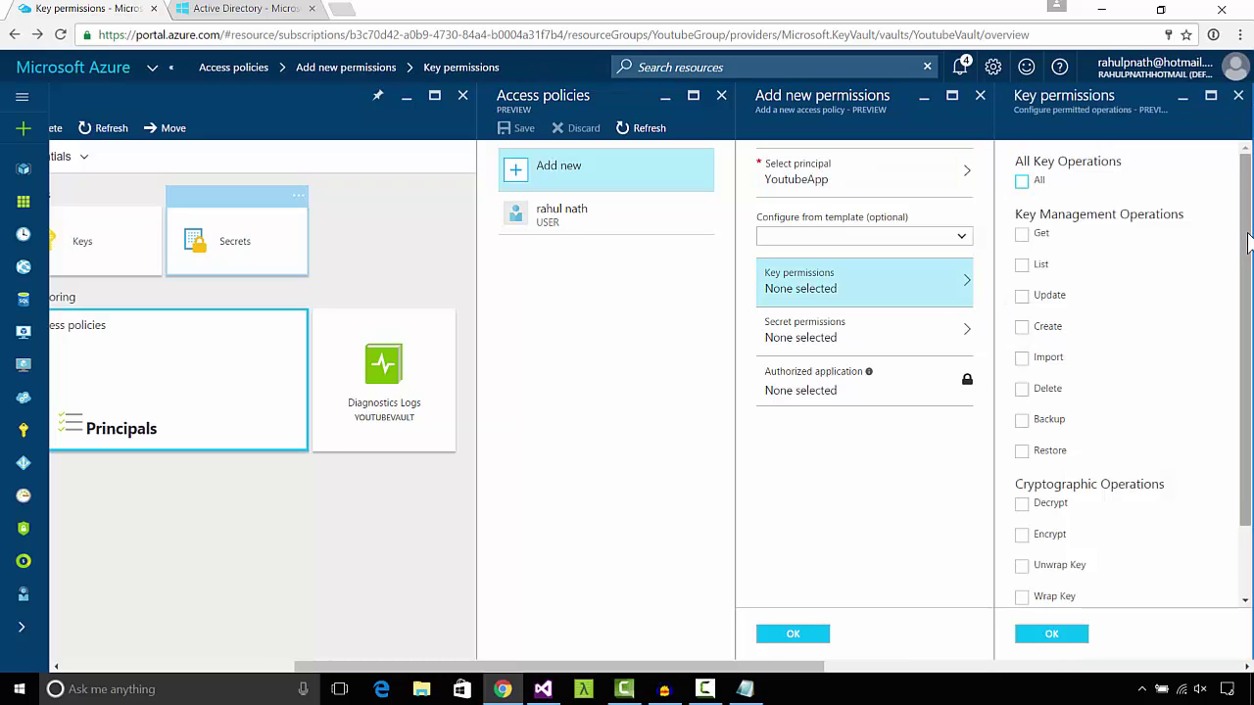
mouse_move(1245, 249)
left_mouse_down()
mouse_move(1244, 321)
mouse_move(1248, 228)
left_mouse_up()
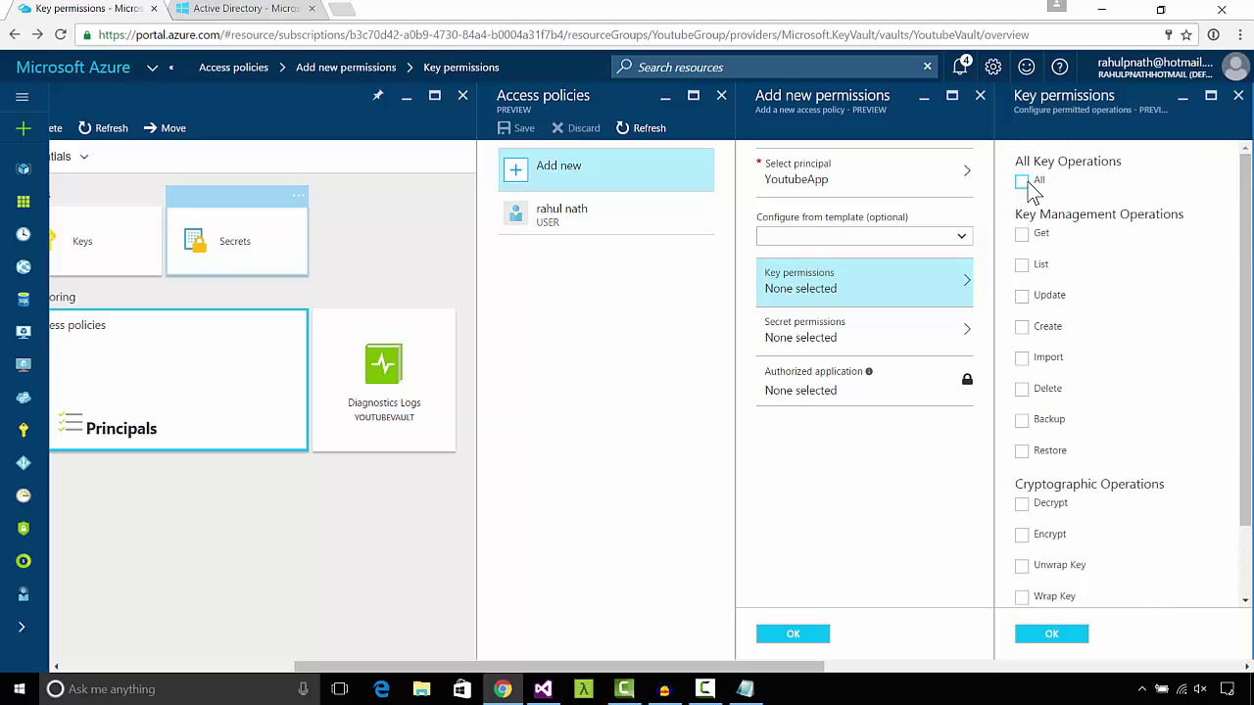
left_click(1021, 183)
left_click(1051, 632)
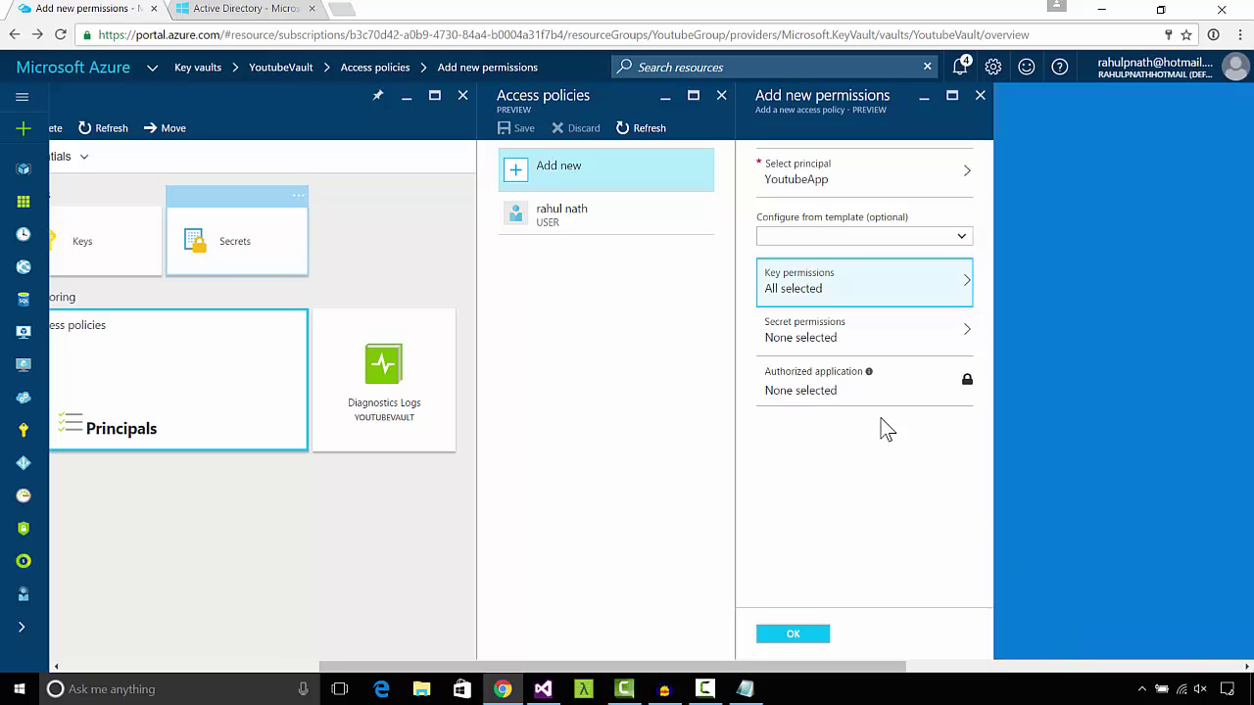
Grant the YoutubeApp access policy all secret operations, add it to YoutubeVault and save the access policies.
left_click(832, 349)
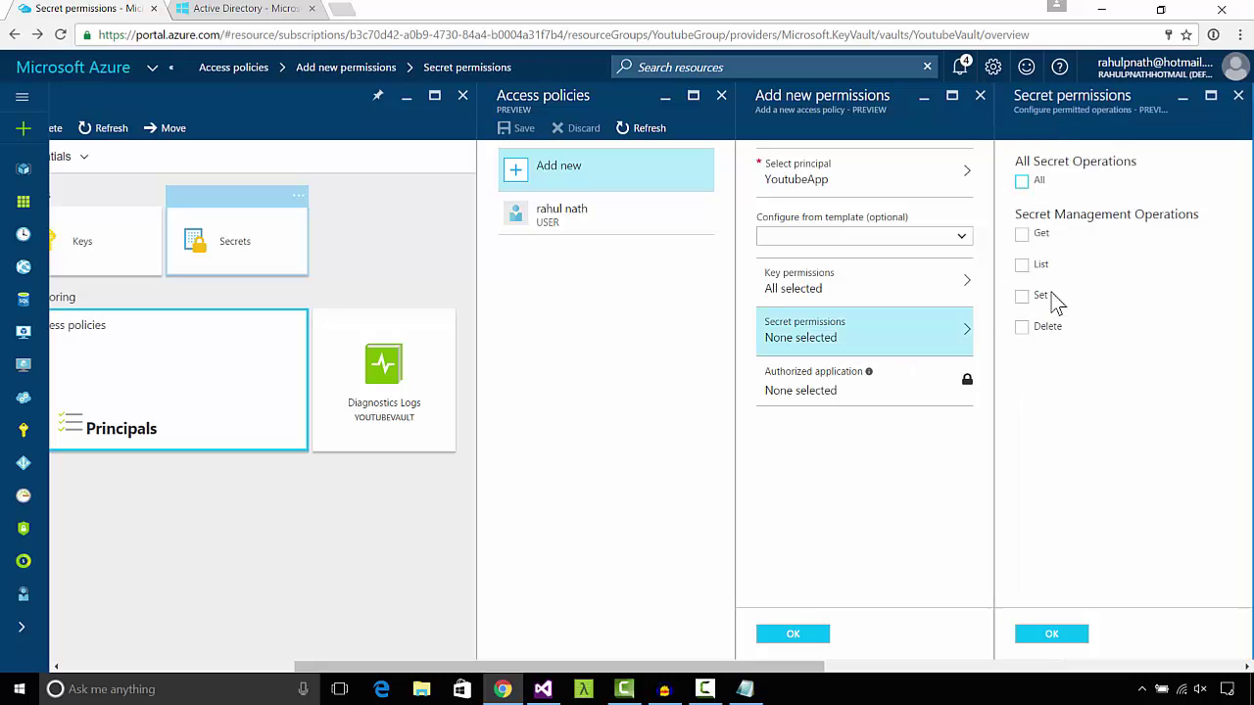
left_click(1071, 636)
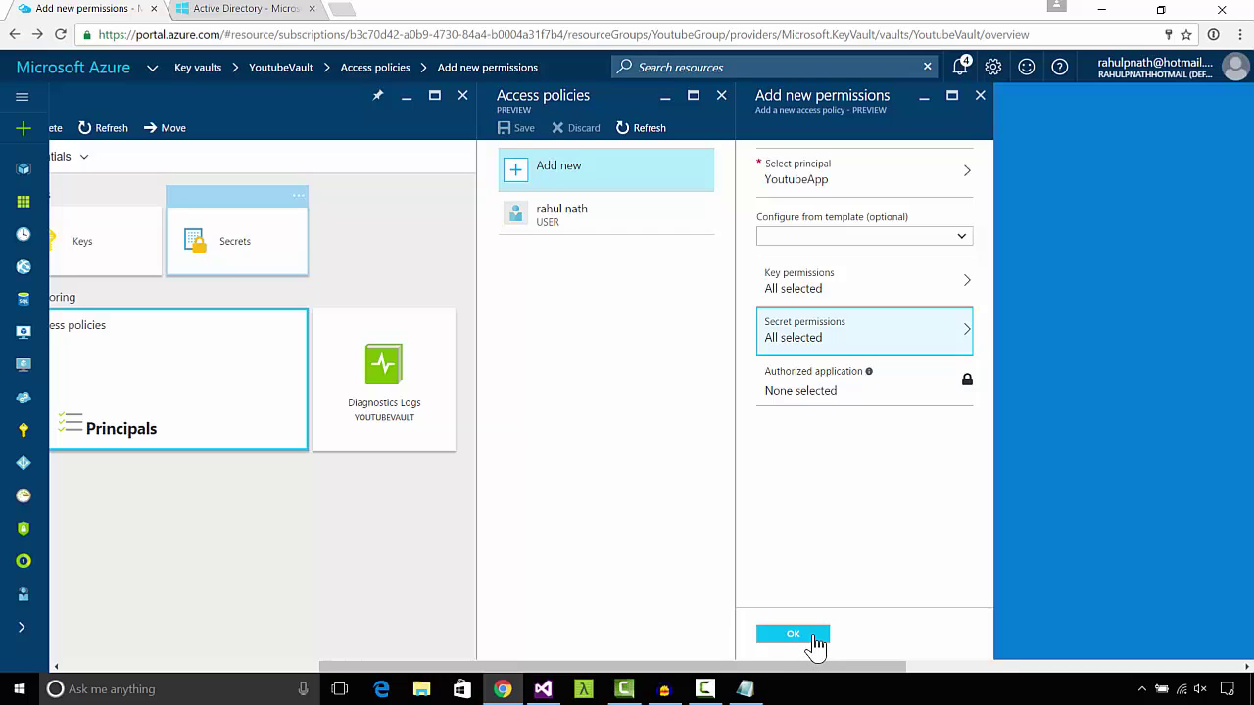
left_click(814, 636)
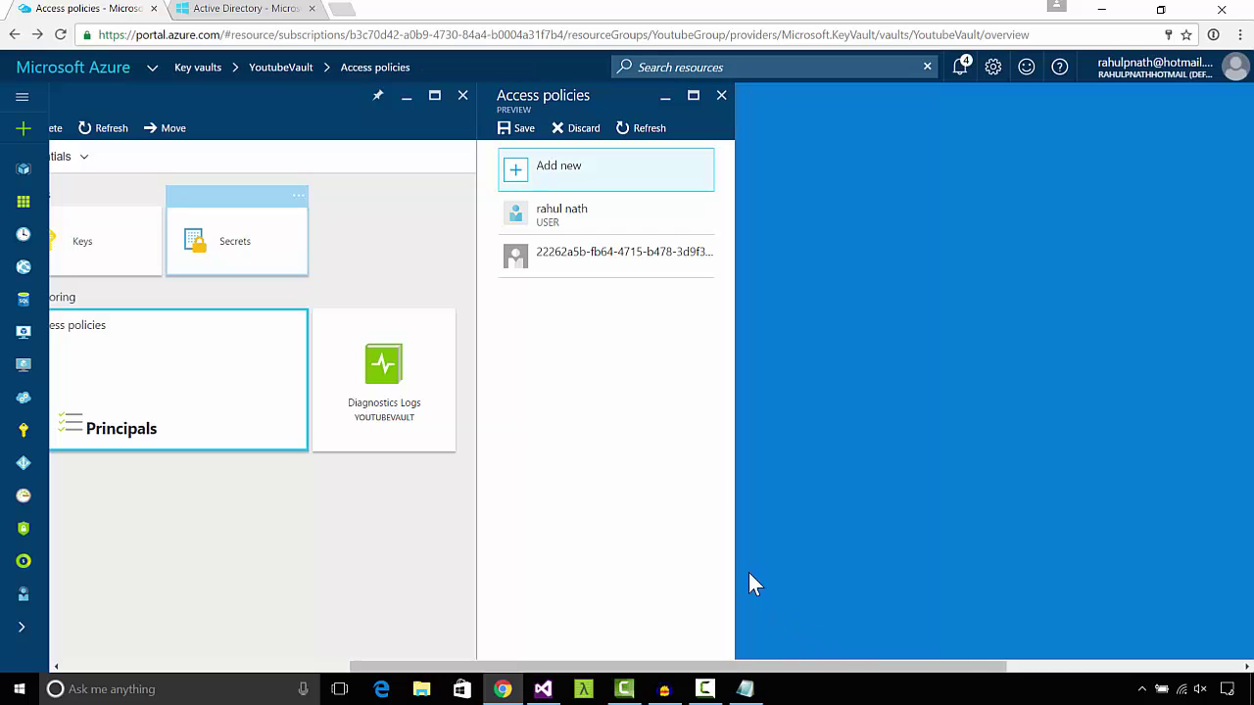
left_click(526, 142)
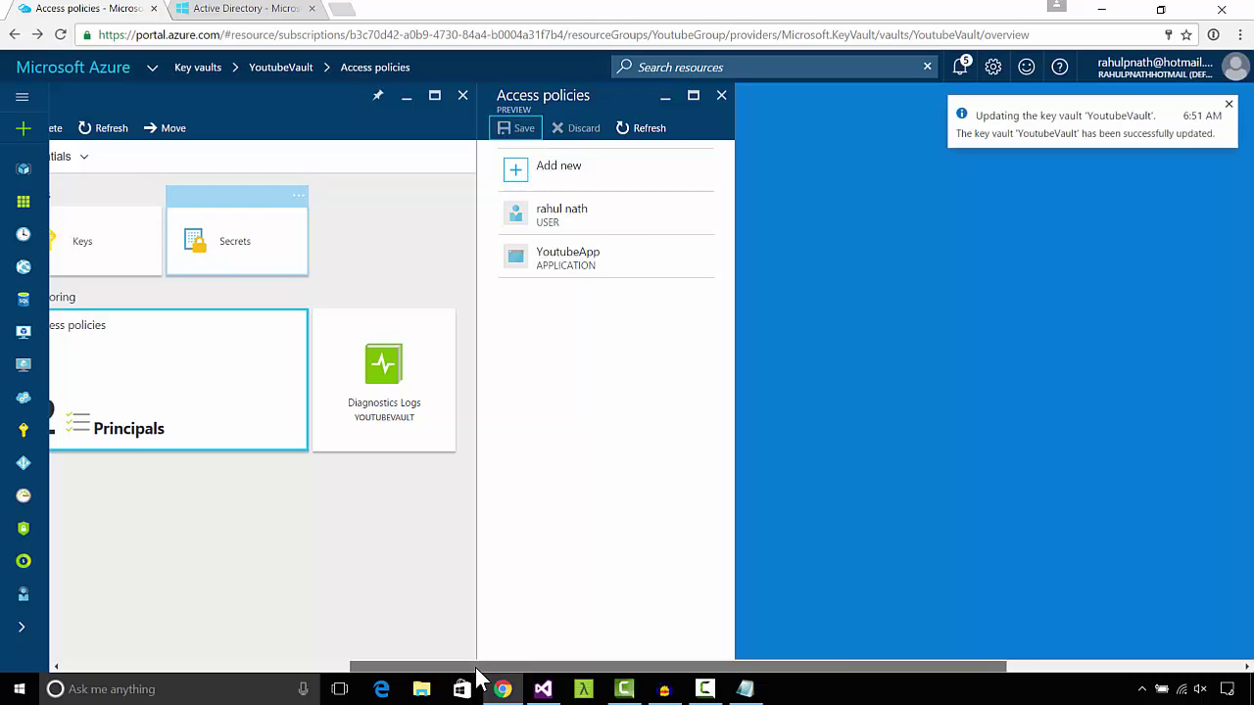
left_click_drag(479, 668, 192, 639)
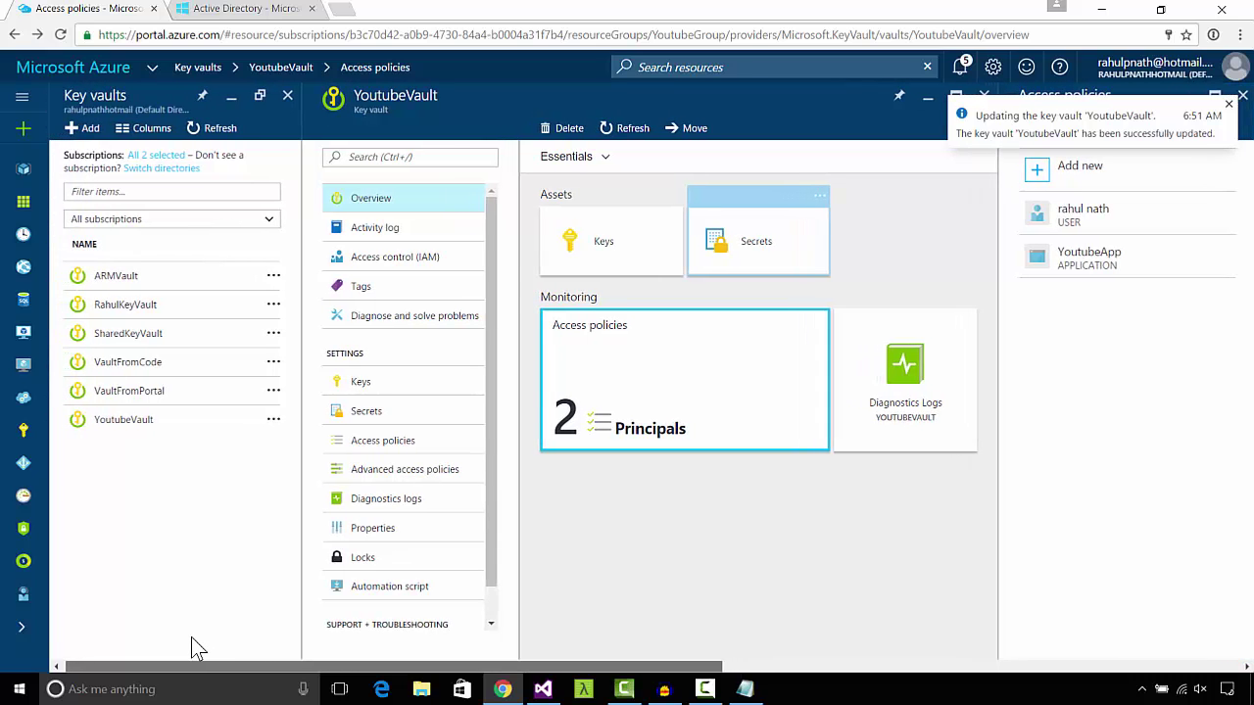
Switch to Visual Studio and open the NuGet package manager for the KeyVaultDemo project's references.
left_click(546, 689)
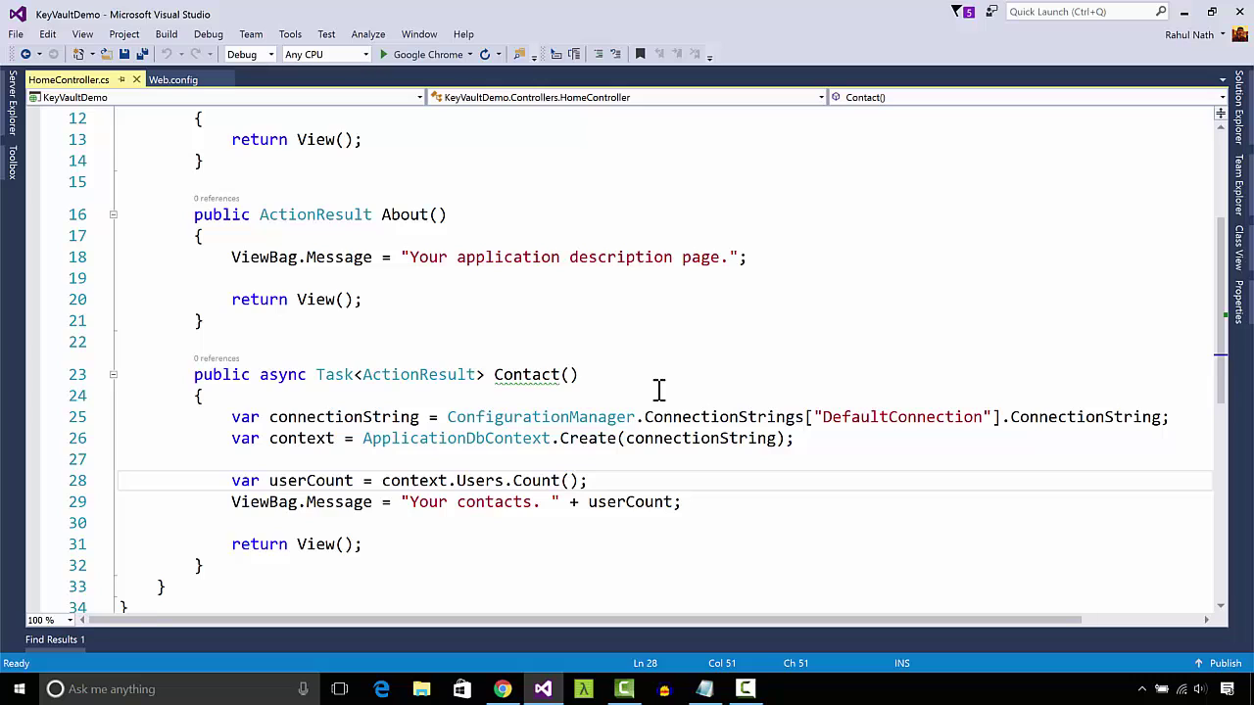
left_click(1239, 108)
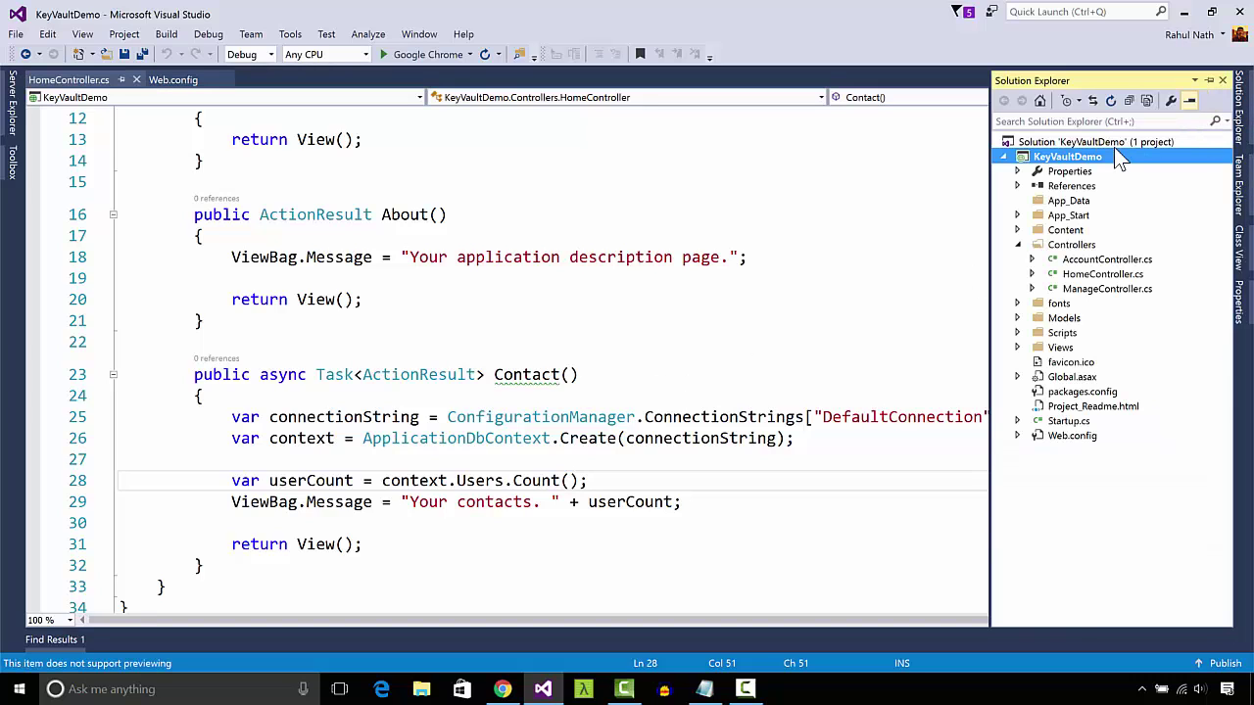
left_click(1085, 186)
right_click(1085, 188)
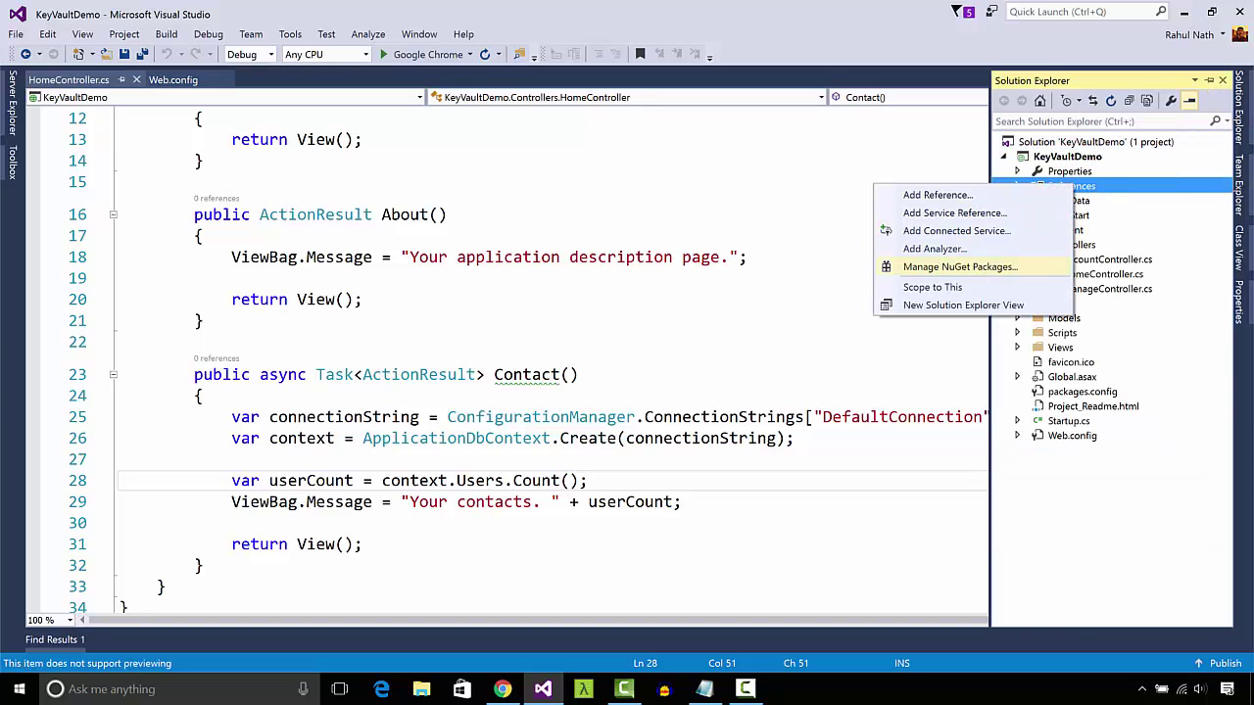
left_click(973, 269)
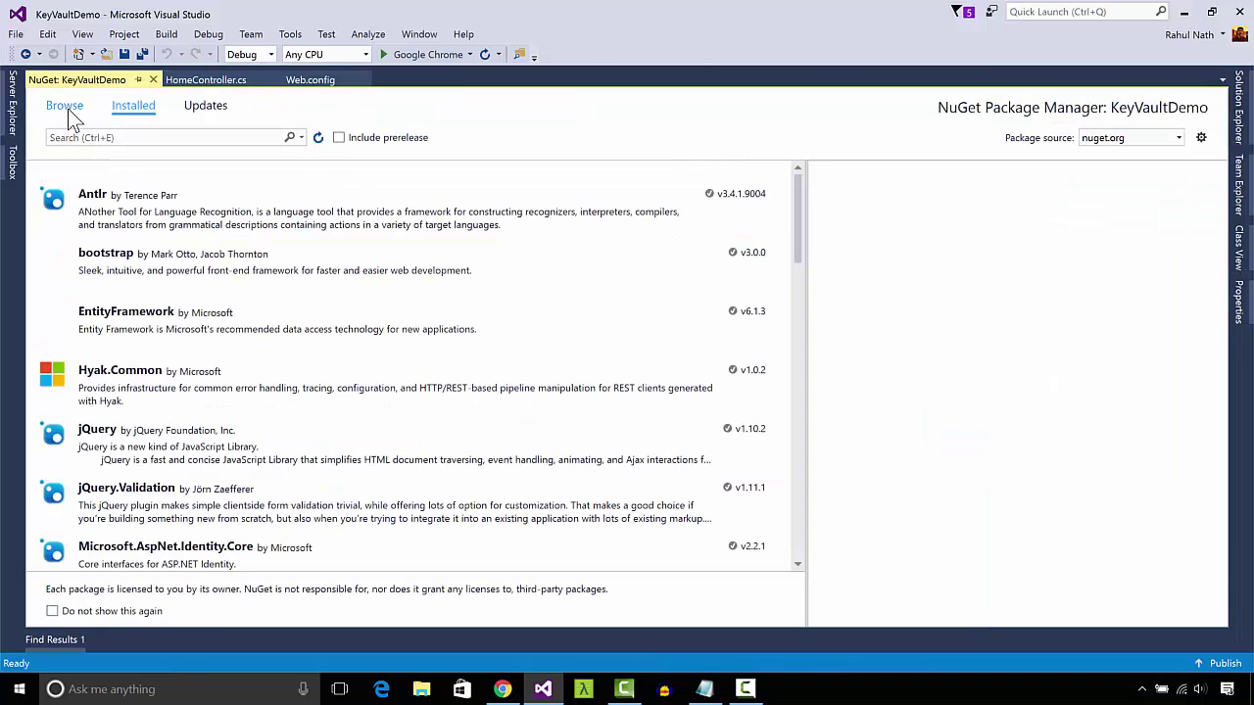
Search the online NuGet packages for "keyvault" and install Microsoft.Azure.KeyVault, latest stable 1.0.0.
left_click(67, 108)
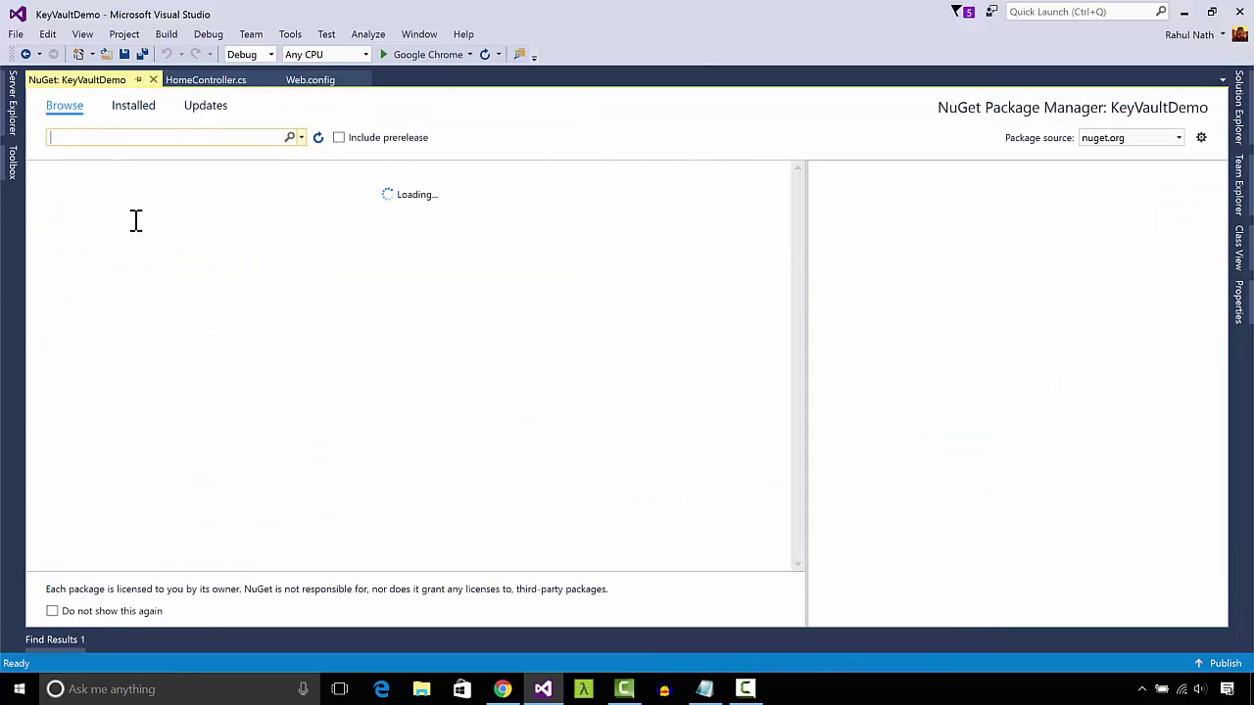
type("keyvault")
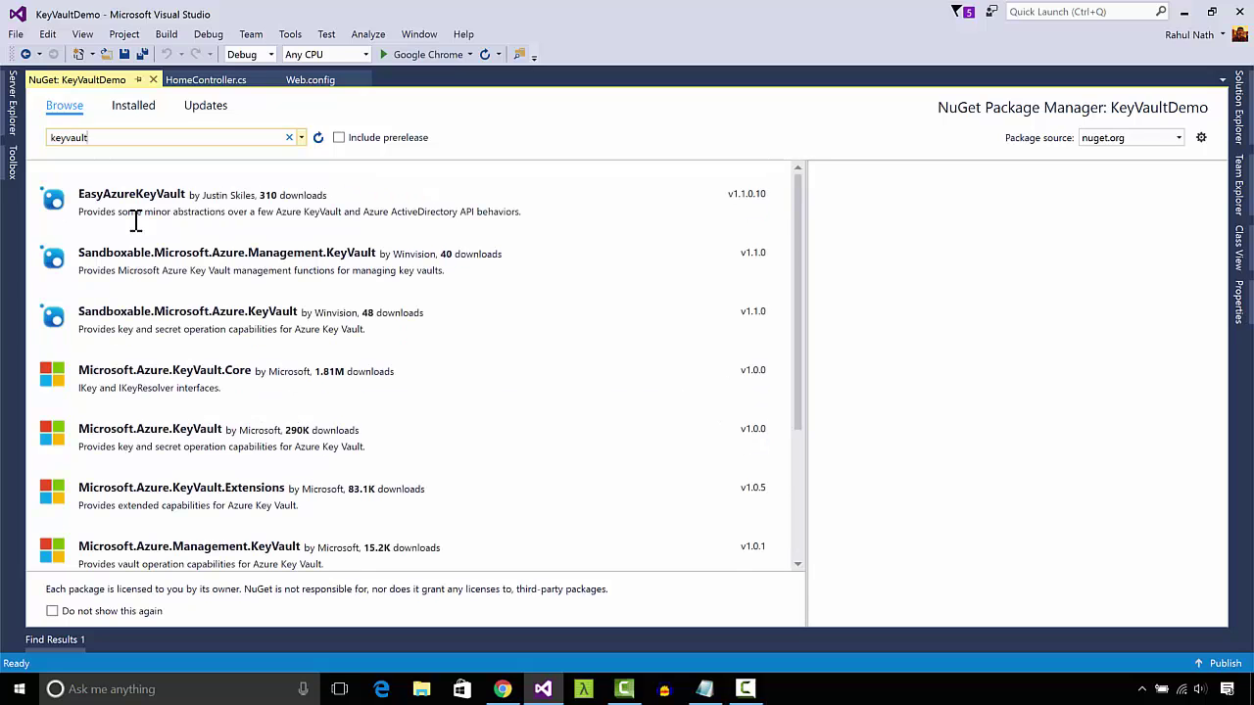
left_click(187, 437)
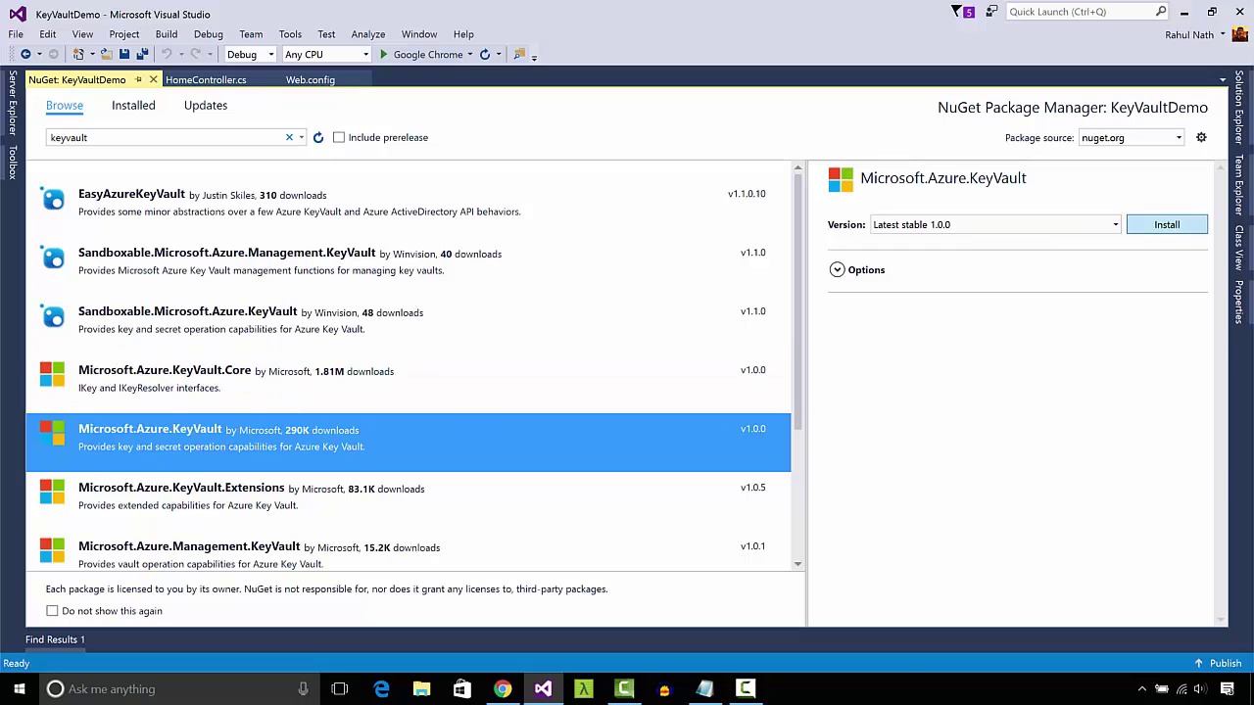
left_click(1166, 224)
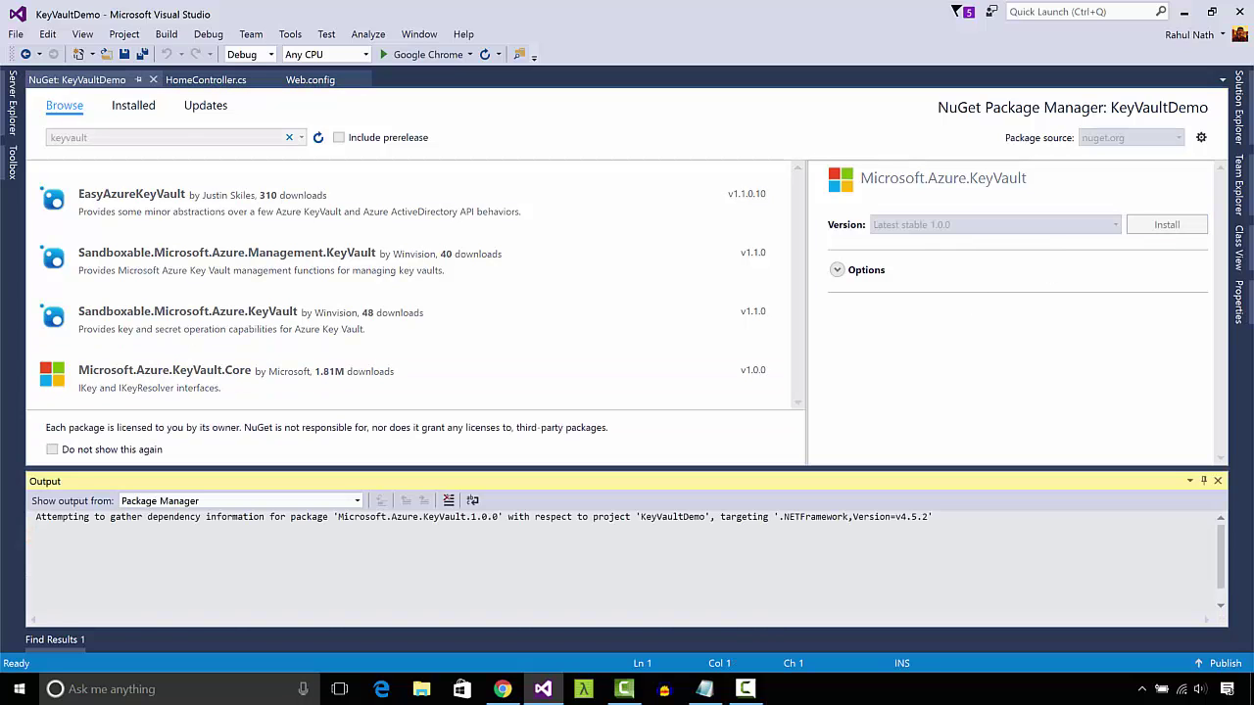
Search the packages for "adal", install Microsoft.IdentityModel.Clients.ActiveDirectory 3.13.7, and return to HomeController.cs with the output pane closed.
left_click(133, 138)
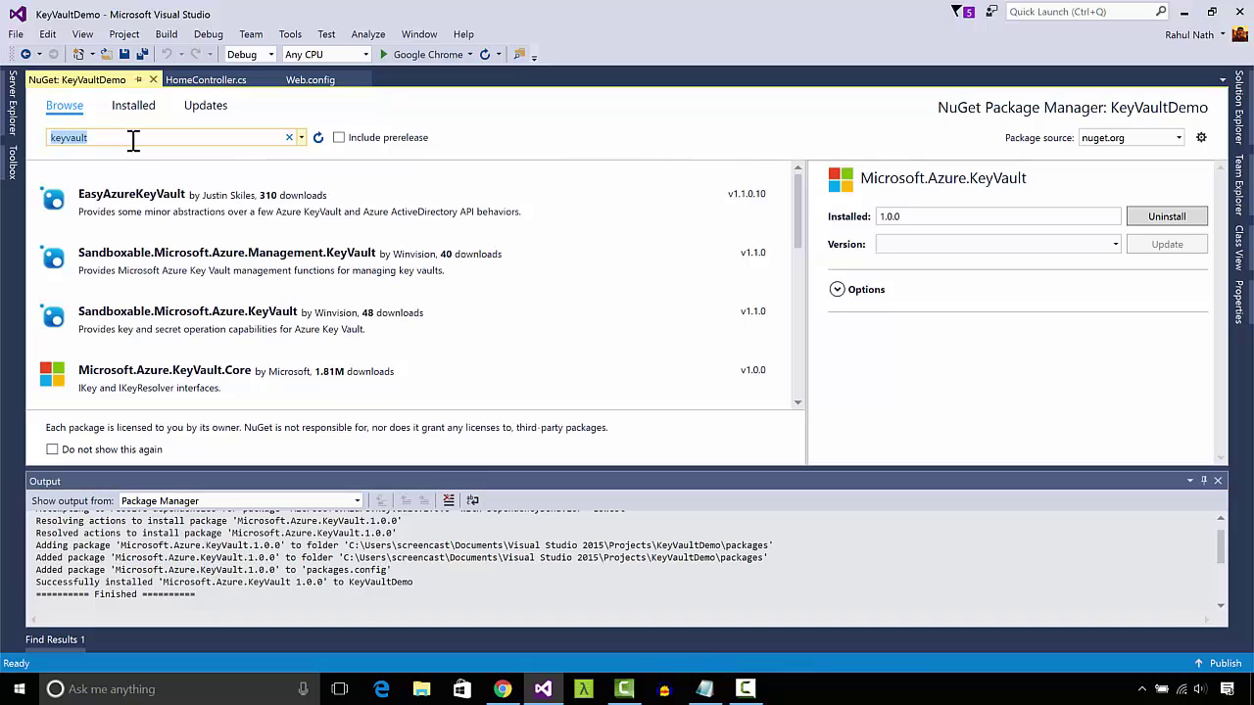
type("adal")
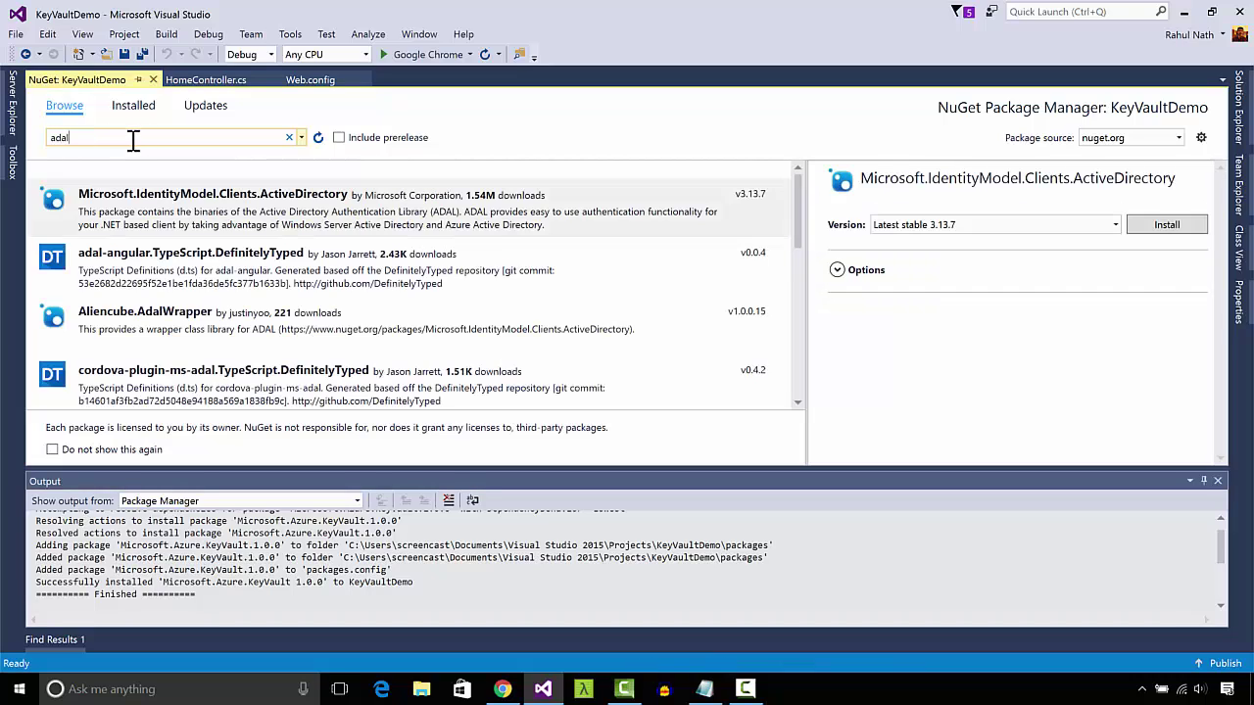
left_click(1166, 224)
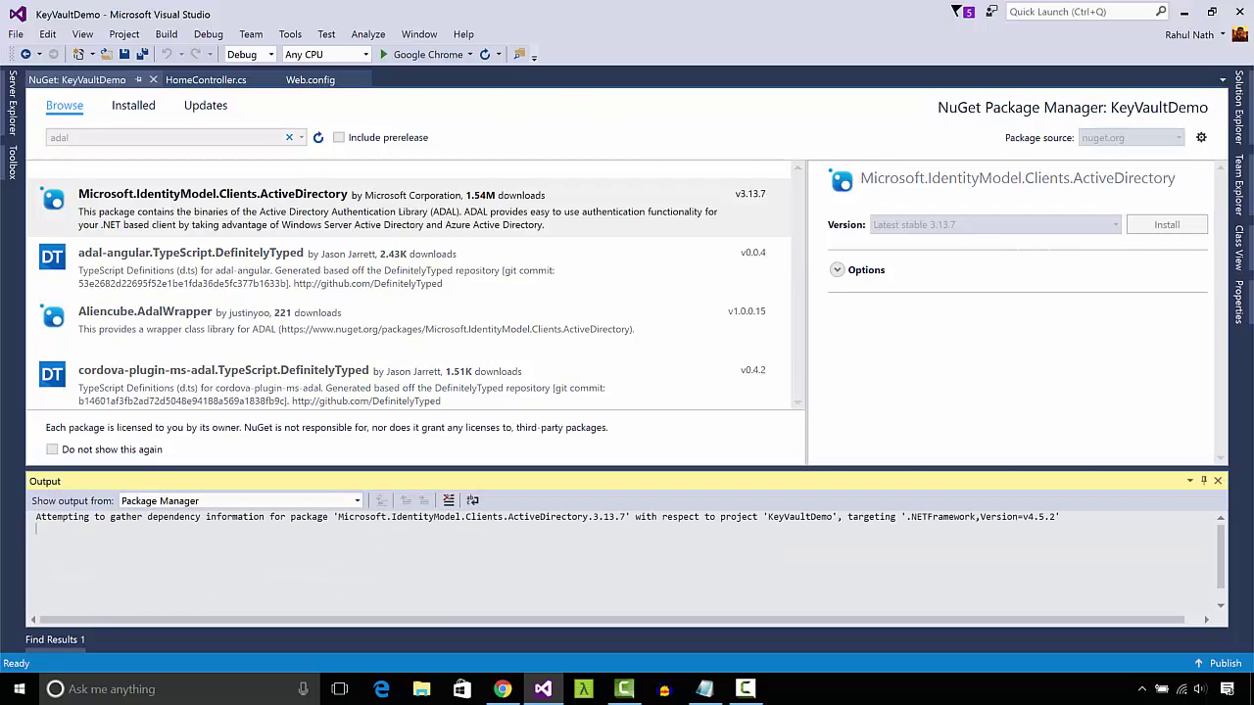
key("Return")
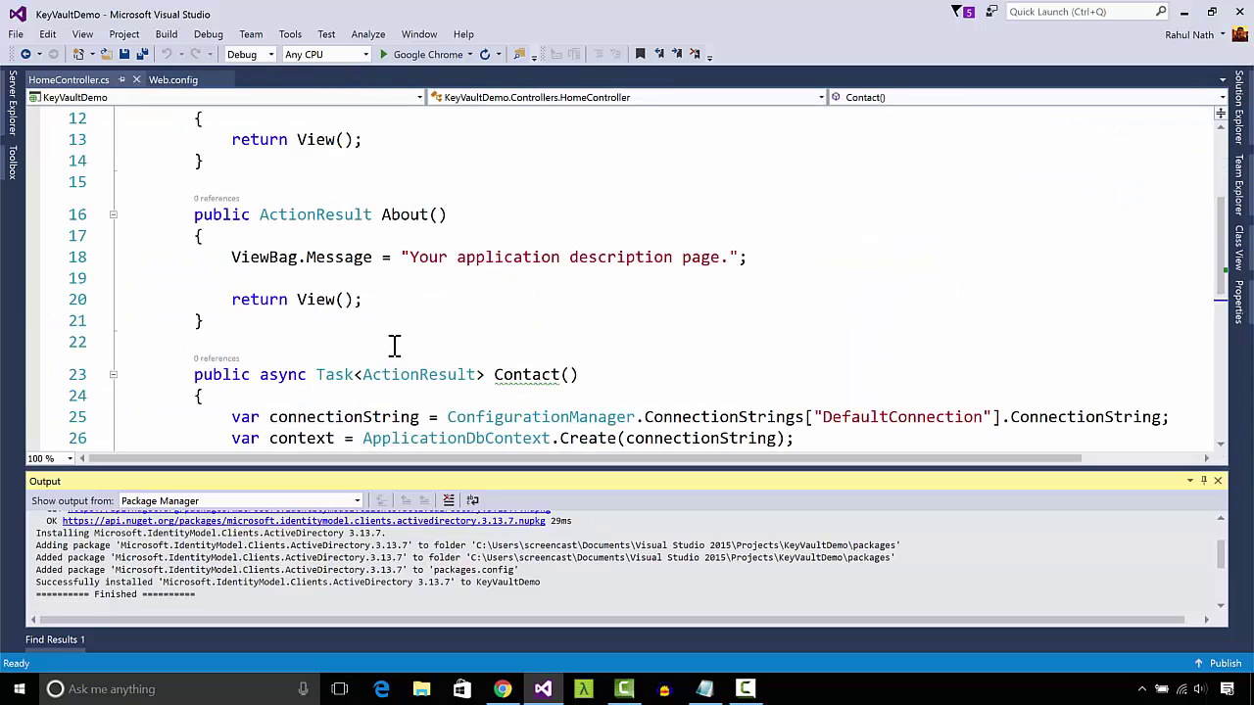
key("Escape")
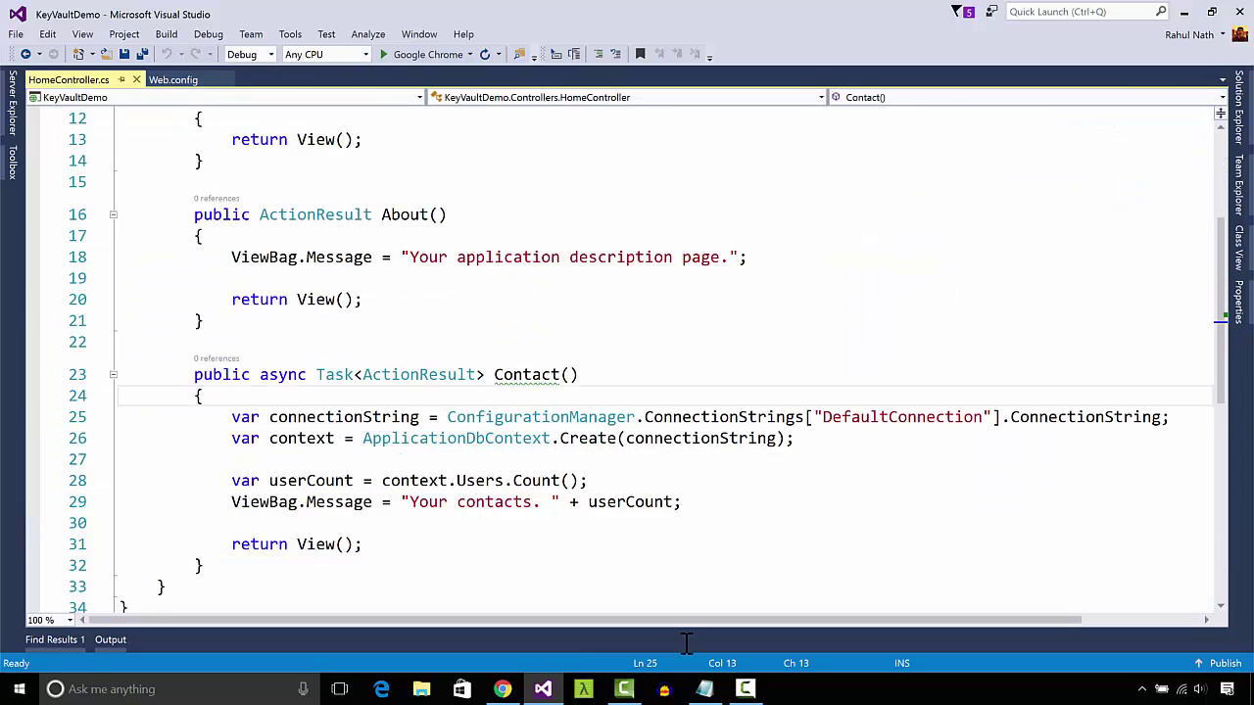
Declare keyVaultClient as a new KeyVaultClient on the first line of the Contact method and import the missing namespace.
key("Return")
type("var keyVaultClient")
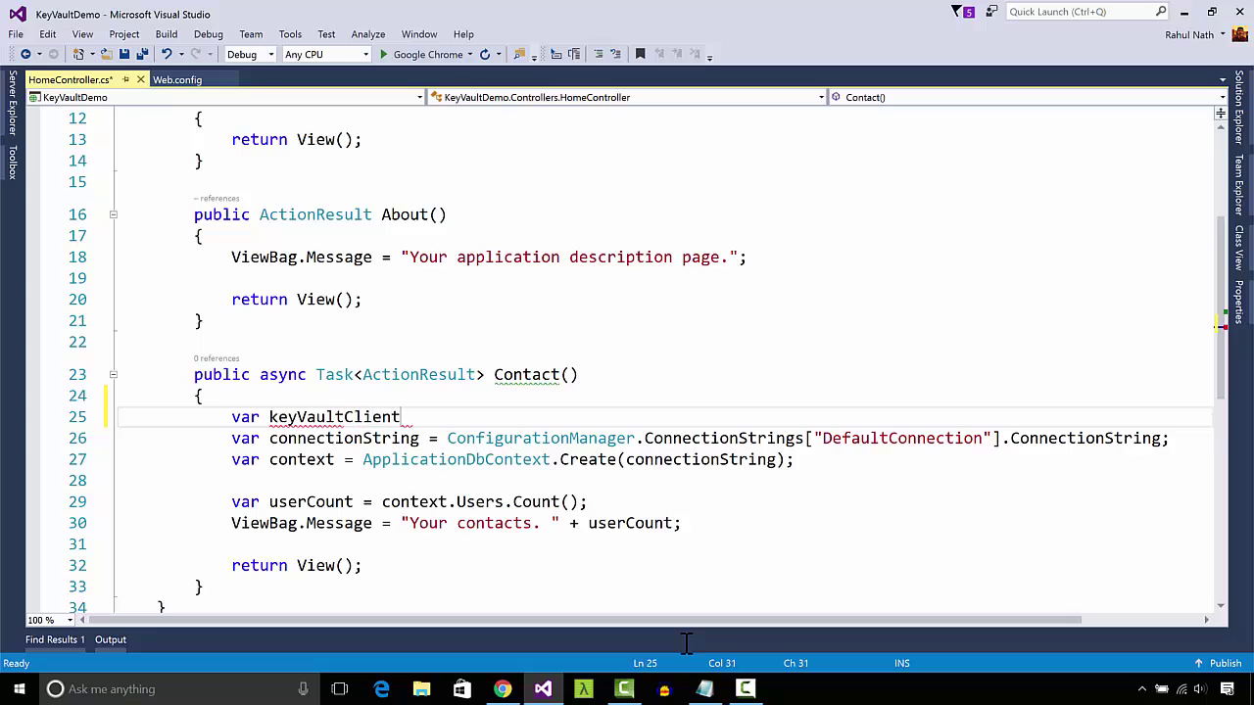
type(" = new KeyVaultClient")
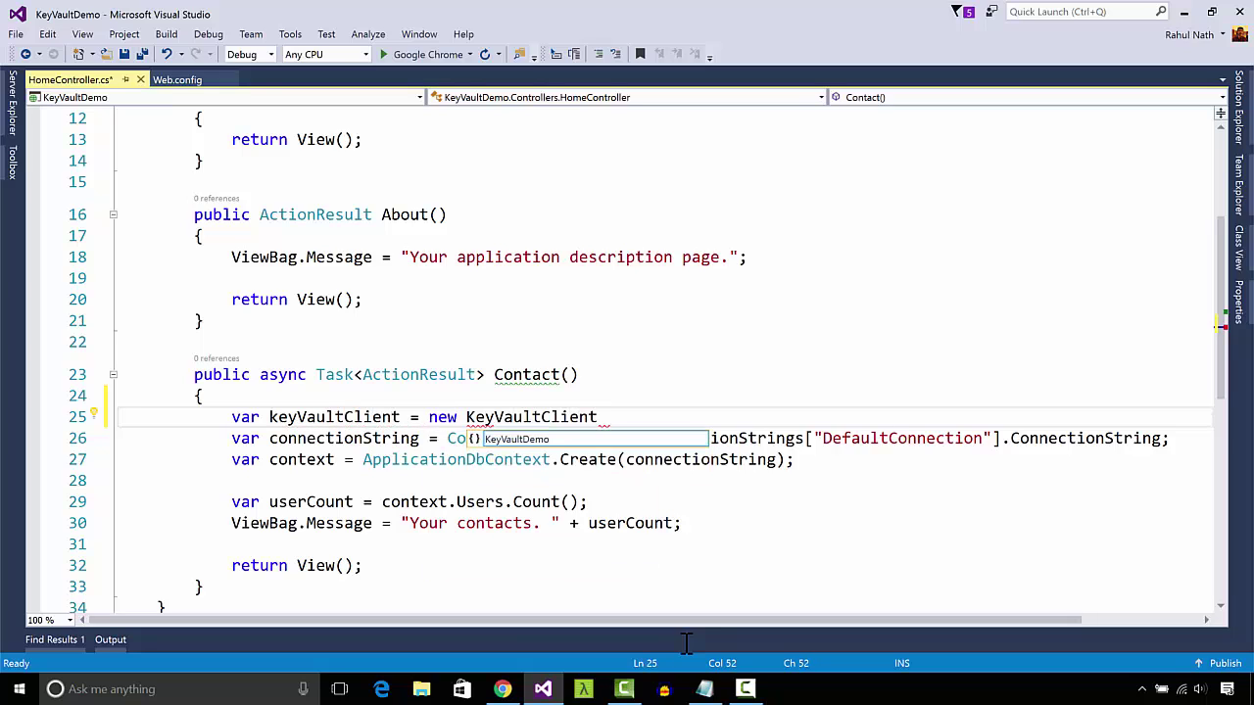
key("ctrl+period")
key("Return")
Pass AuthenticateVault as the KeyVaultClient constructor's callback, generate the missing AuthenticateVault method, and end the statement with a semicolon.
type("(Authenticate")
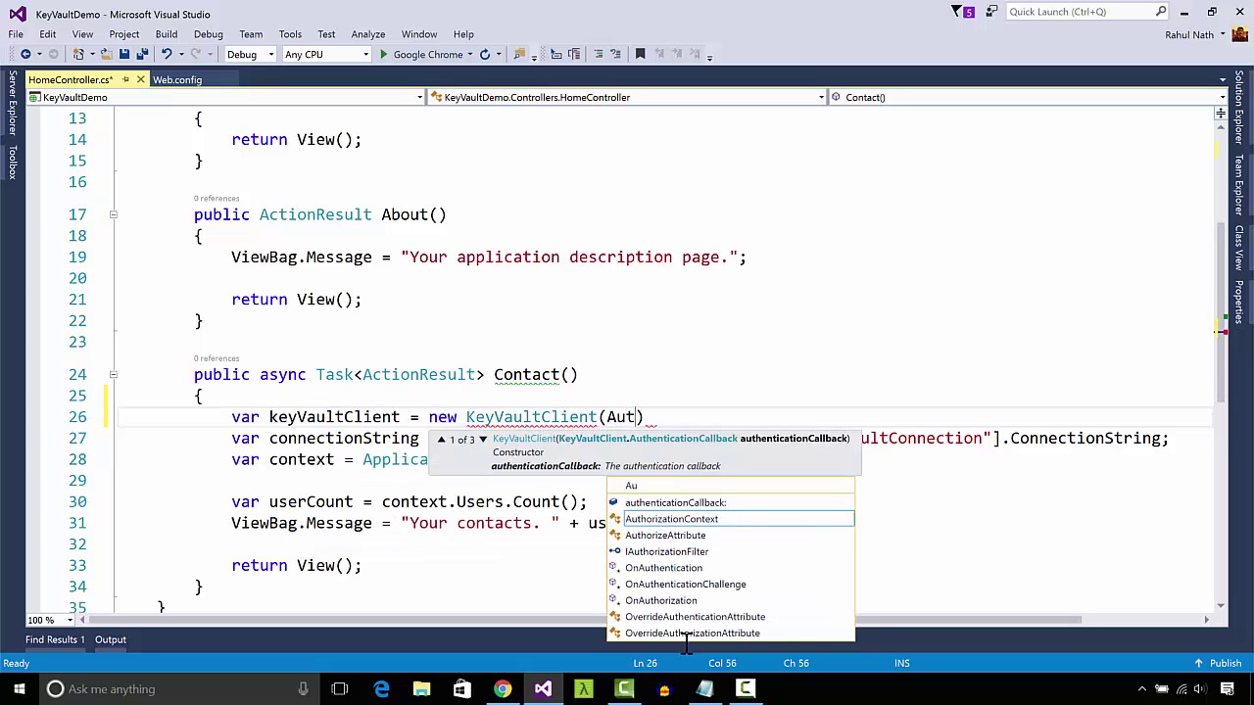
type("Vault")
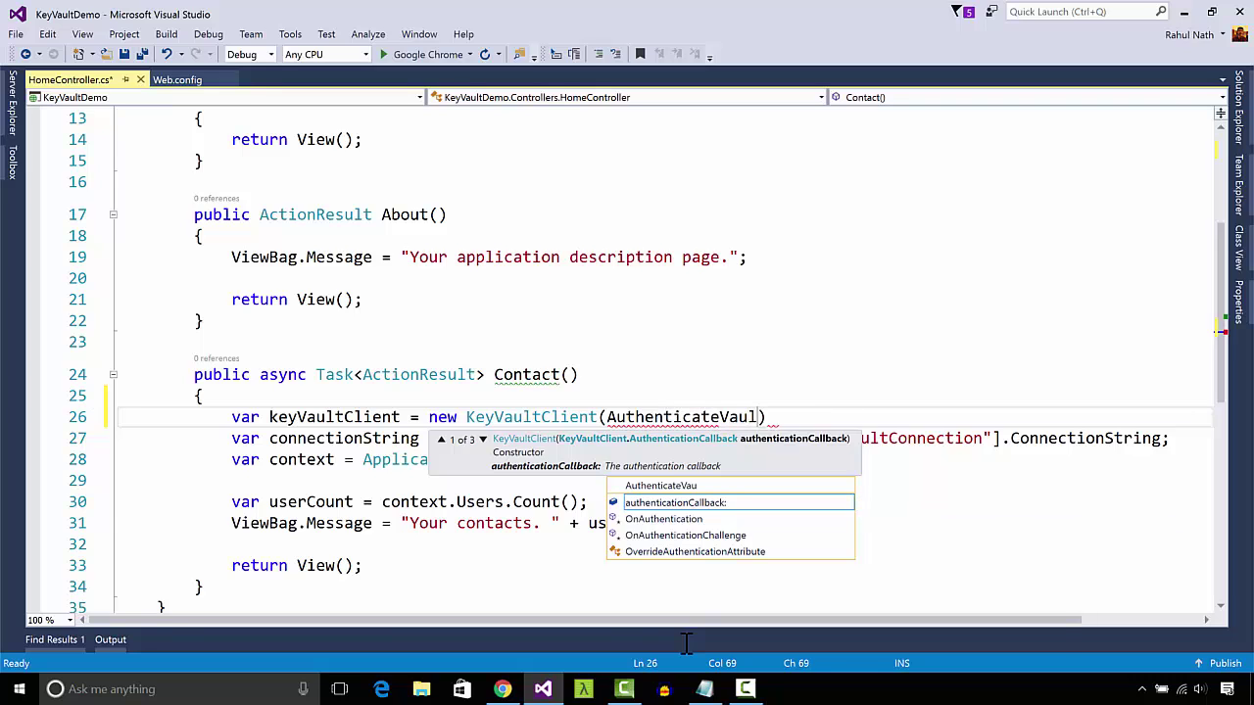
key("ctrl+period")
key("Return")
type(";")
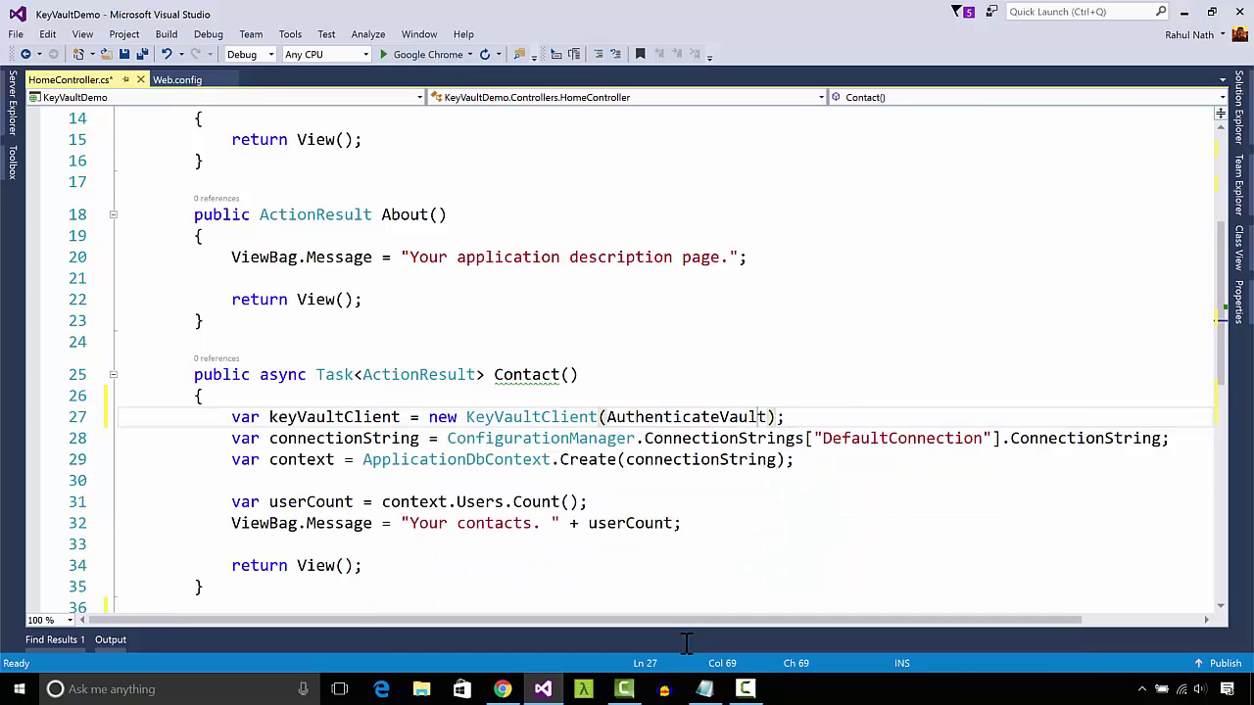
Replace the generated body of AuthenticateVault with a clientCredential variable set to a new ClientCredential with two empty strings.
key("F12")
key("Down")
key("Down")
key("End")
key("shift+Home")
type("v")
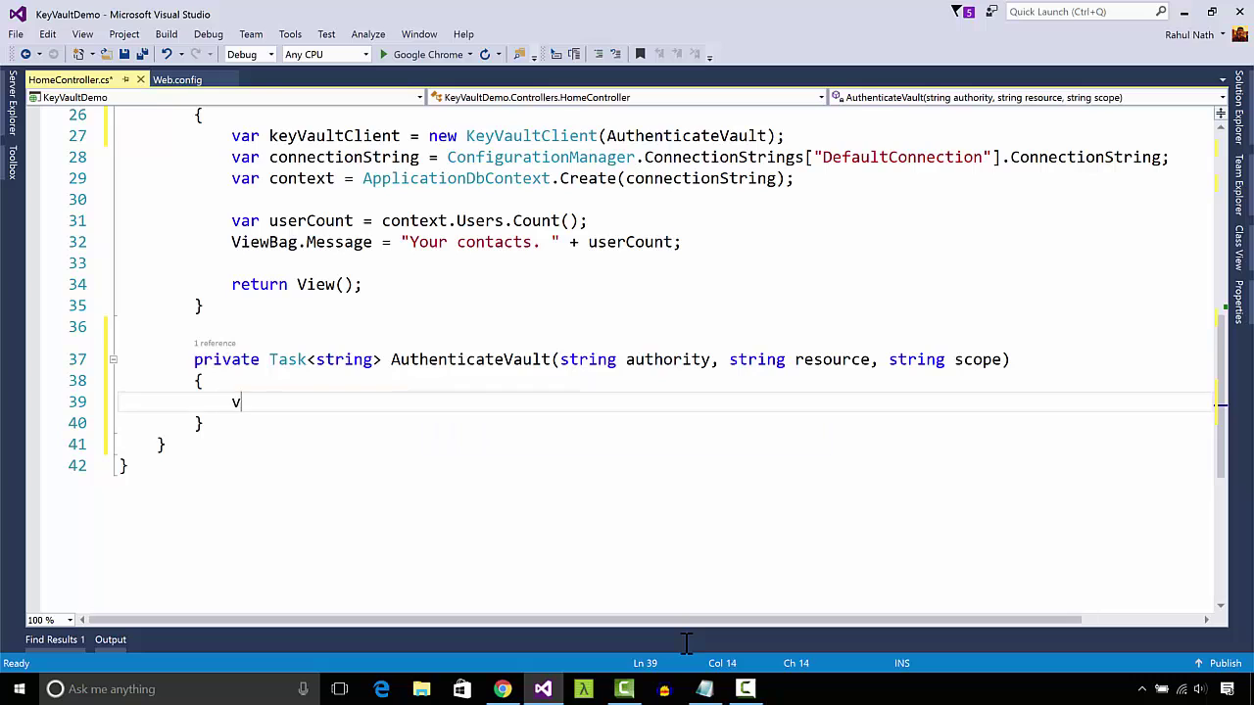
type("ar clientCredential = new Cliend")
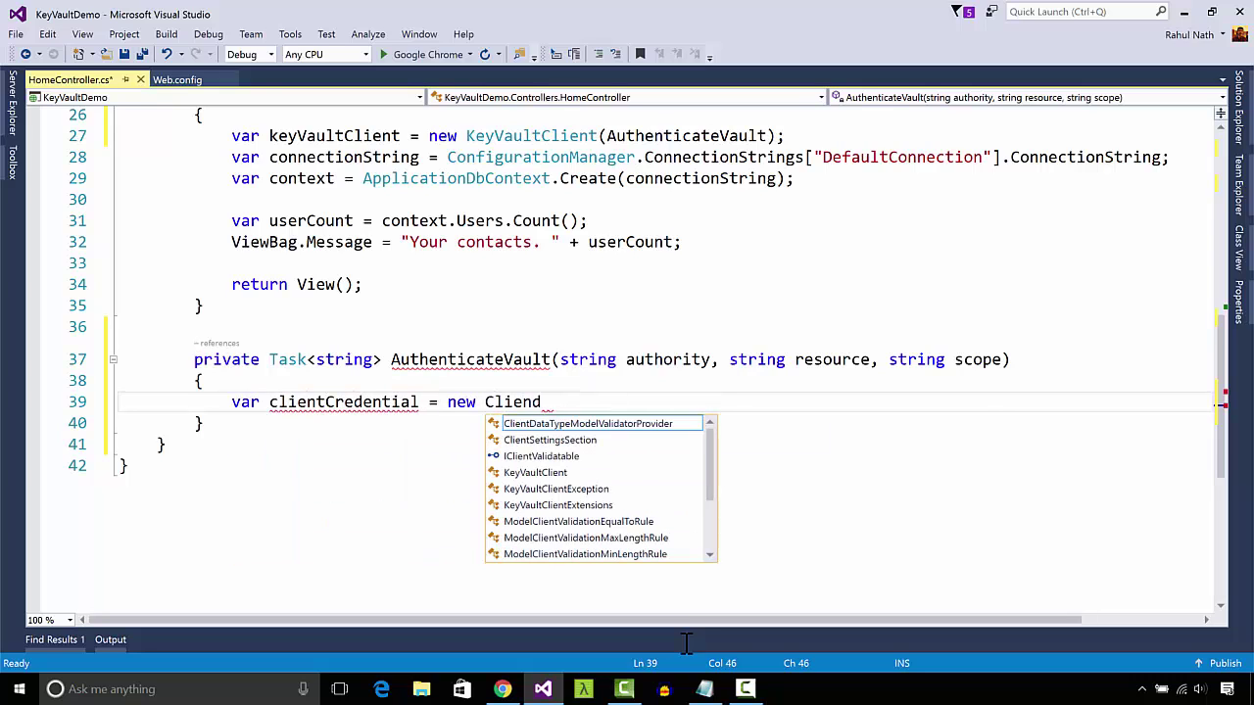
key("BackSpace")
type("tCredential")
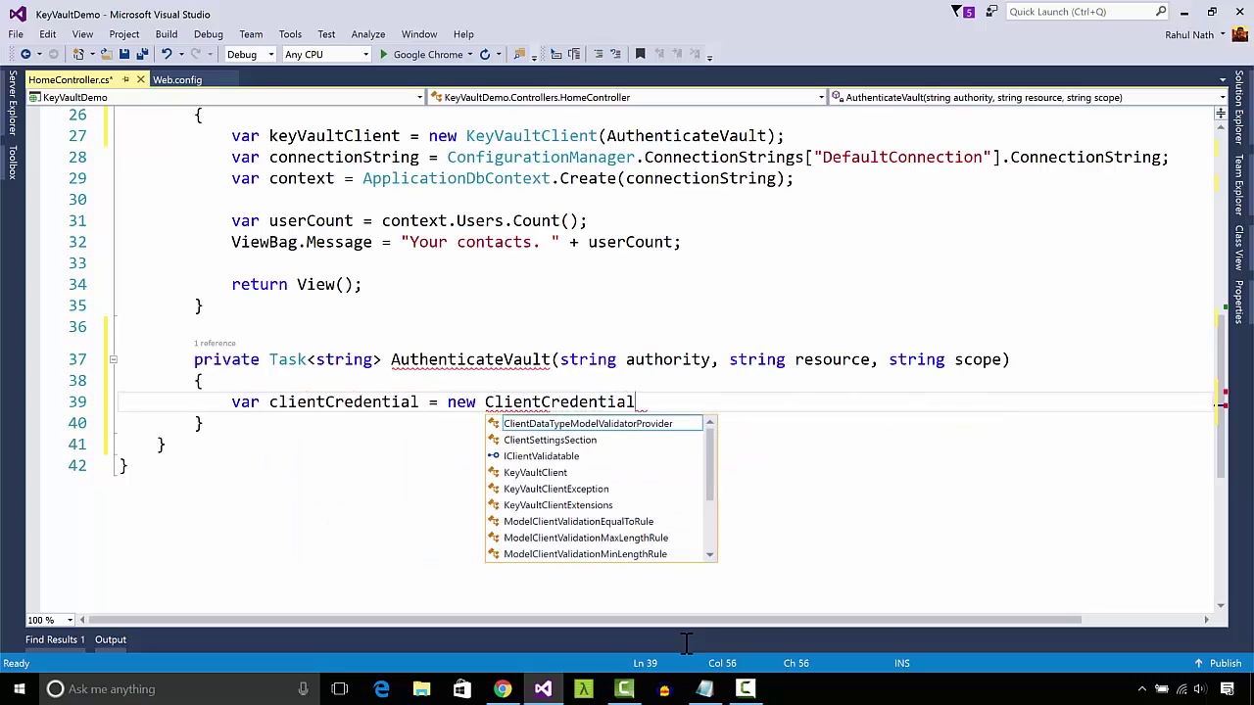
key("Escape")
type("(\"\",\"\");")
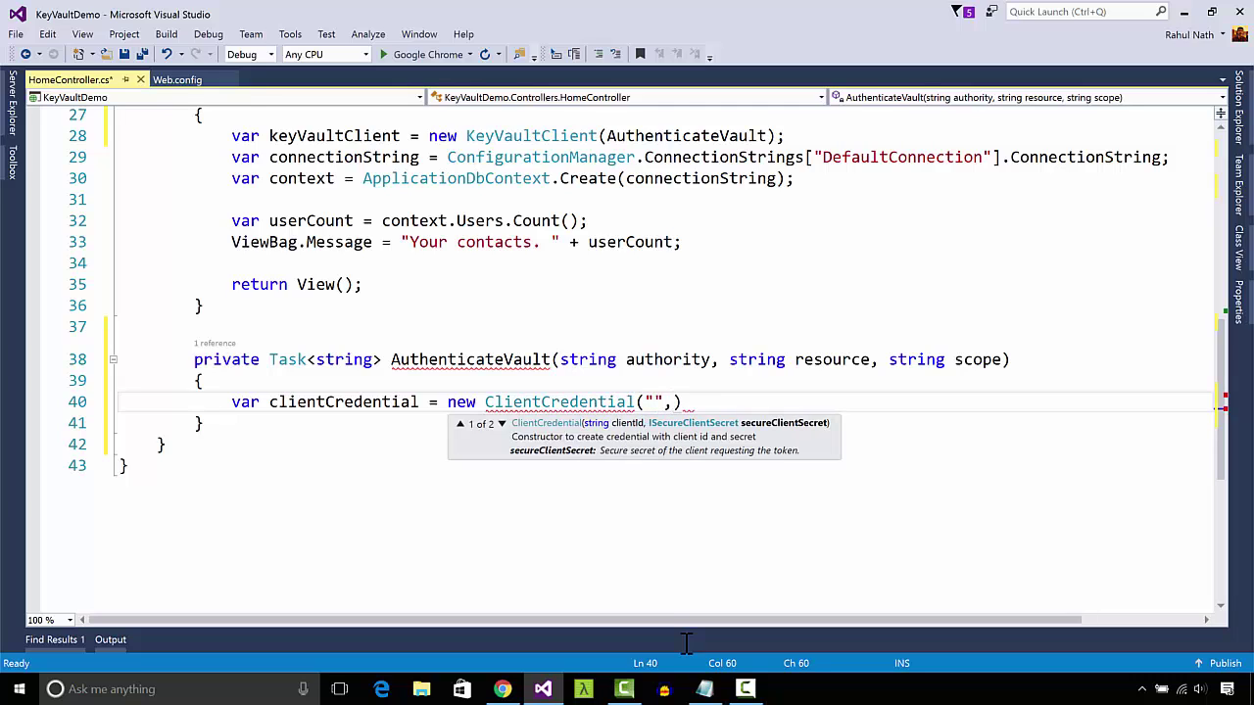
Copy the client ID from the Notepad document and paste it as the first ClientCredential argument.
left_click(704, 688)
double_click(425, 233)
key("ctrl+c")
left_click(164, 280)
left_click(653, 401)
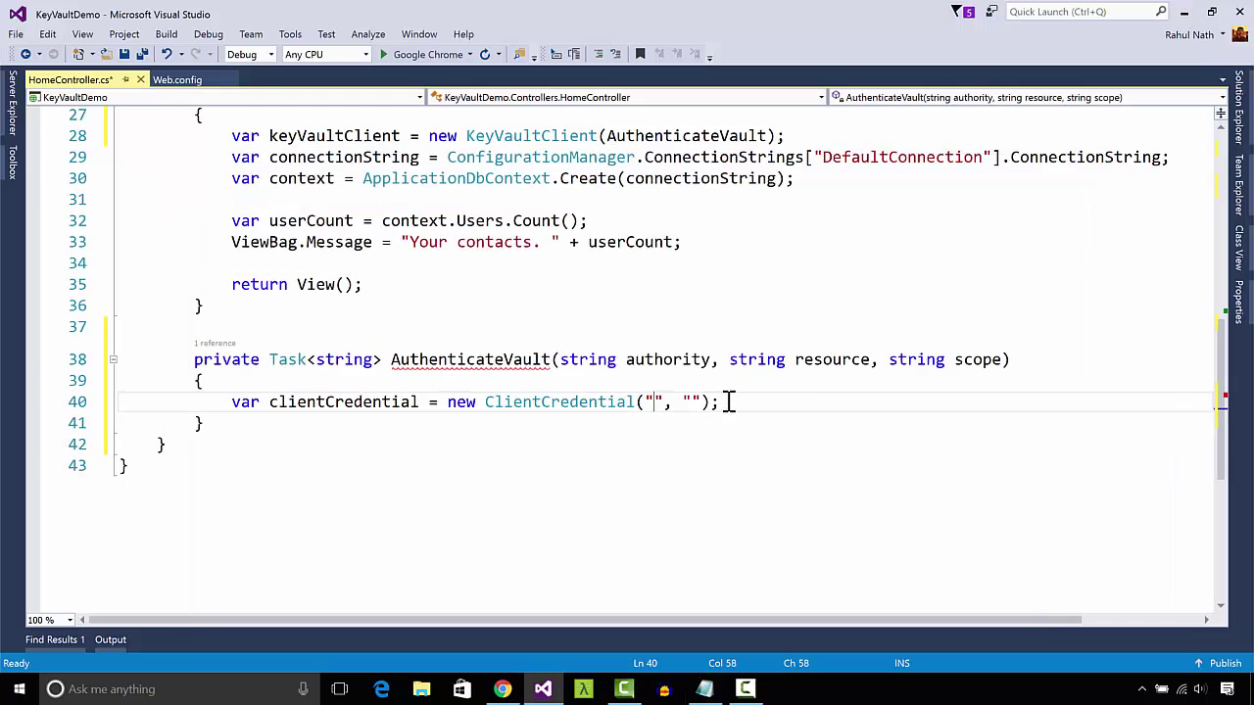
key("ctrl+v")
Copy the application's key value from the Notepad document and paste it as the second ClientCredential argument.
key("alt+Tab")
double_click(498, 246)
key("ctrl+c")
key("alt+Tab")
left_click(1031, 402)
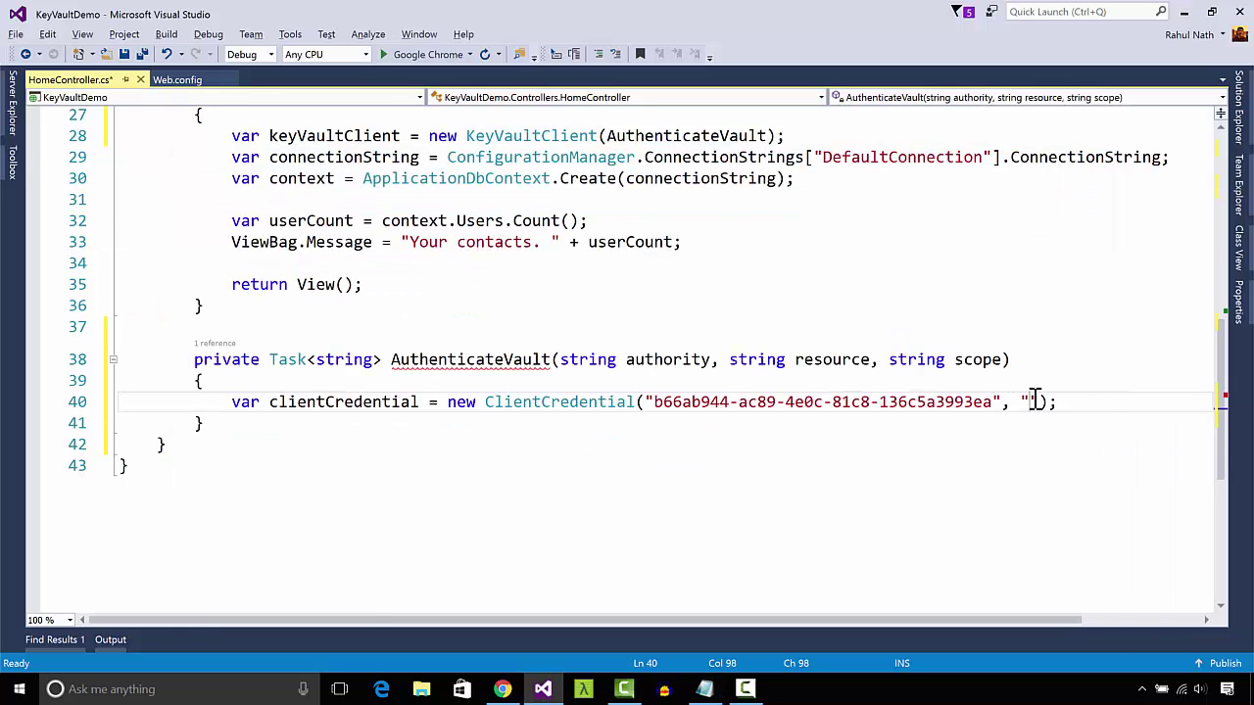
key("ctrl+v")
Break the ClientCredential statement so that the client ID and the key argument each stand on their own line.
key("Return")
key("Up")
key("ctrl+Right")
key("ctrl+Right")
key("ctrl+Right")
key("ctrl+Right")
key("ctrl+Right")
key("ctrl+Right")
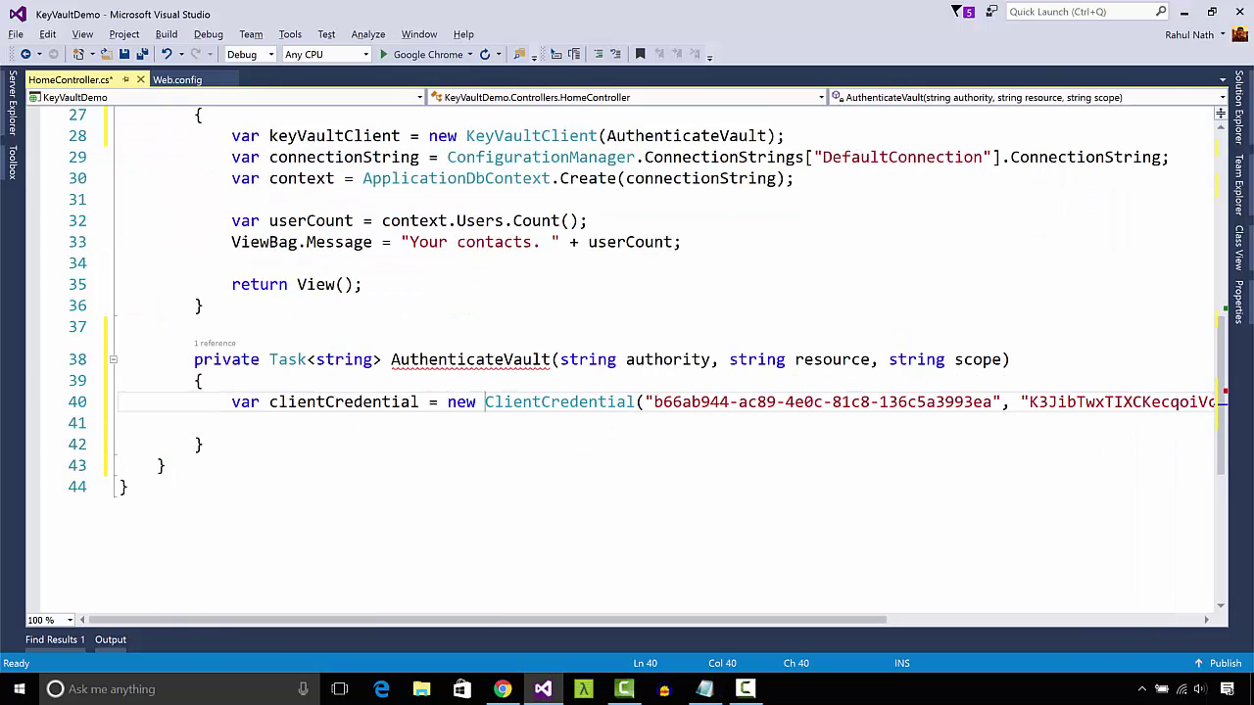
key("Left")
key("Return")
key("ctrl+Right")
key("ctrl+Right")
key("ctrl+Right")
key("ctrl+Right")
key("ctrl+Right")
key("ctrl+Right")
key("ctrl+Right")
key("Return")
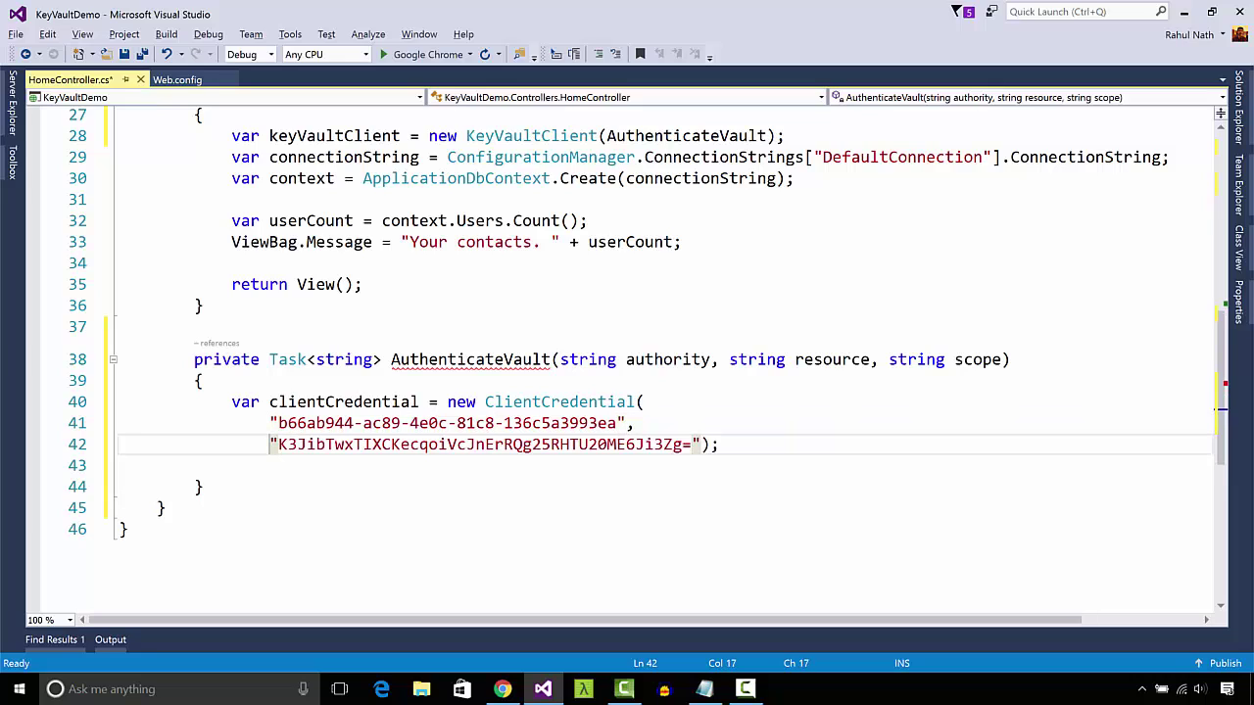
Add a line below the credential declaring authenticationContext as new AuthenticationContext(authority).
key("Return")
type("var authentica")
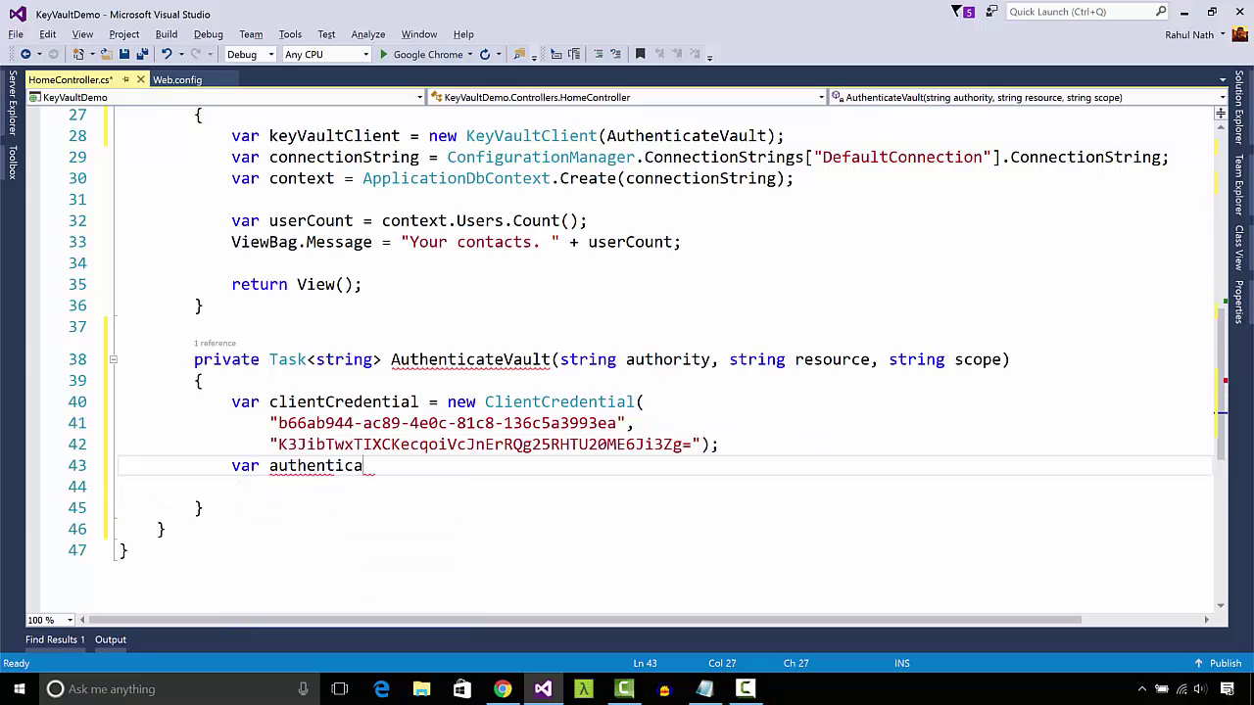
type("tionContext = new Au")
key("Tab")
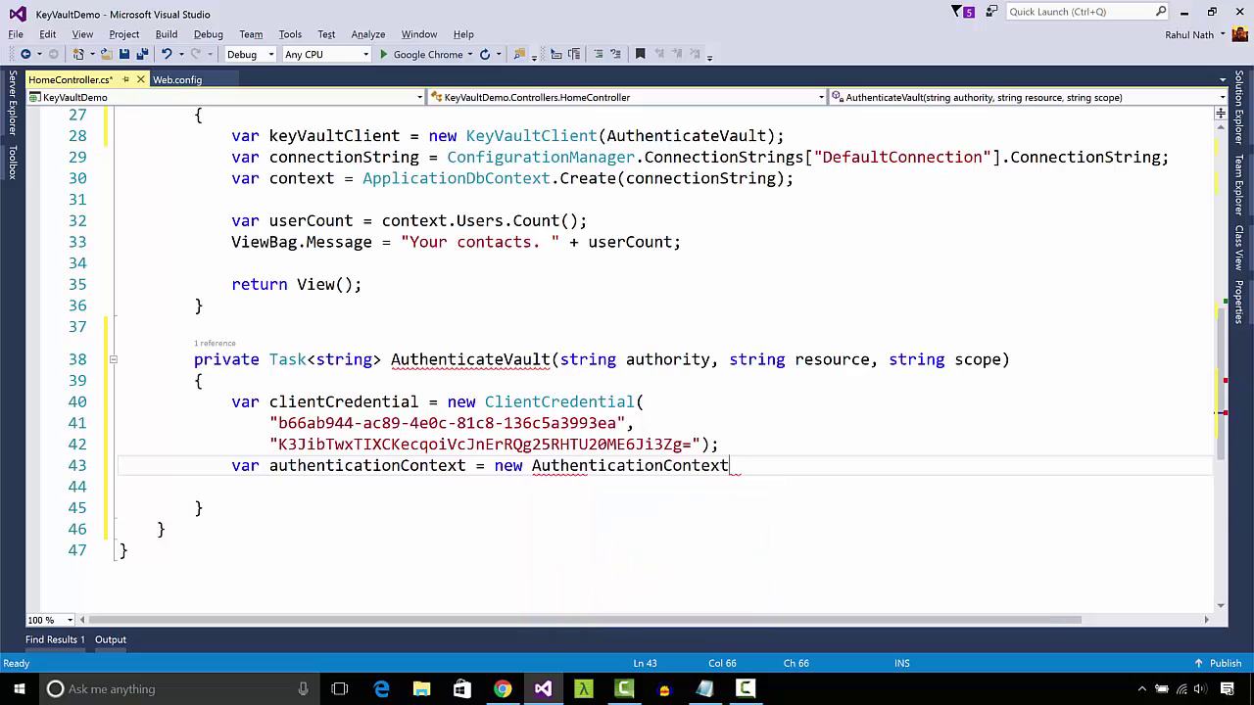
type("(auth")
key("Escape")
type("ority,)")
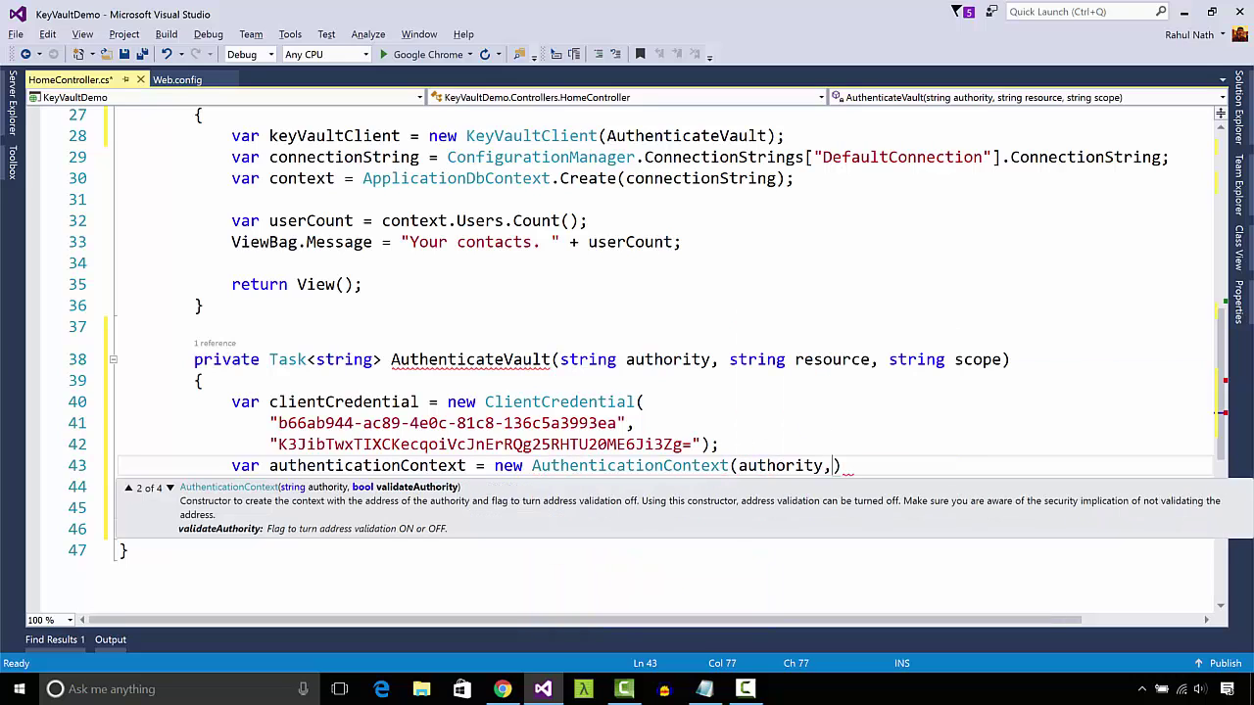
key("Right")
type(";")
key("Return")
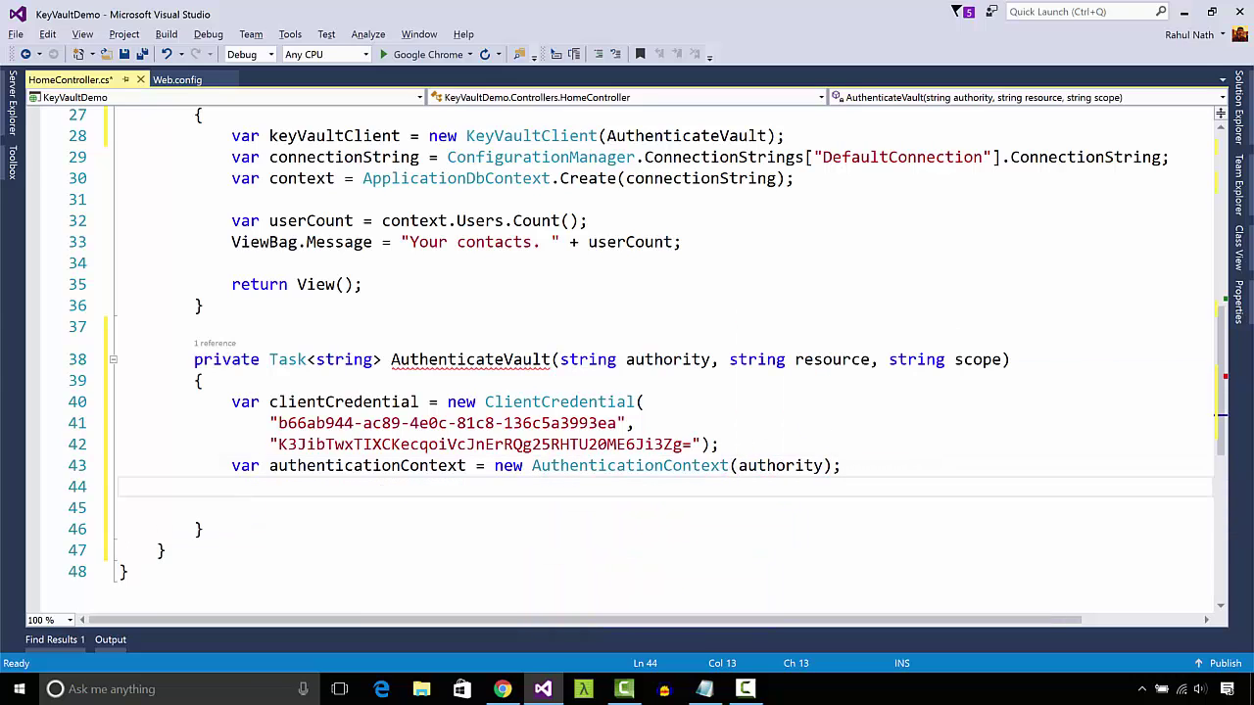
Below the authenticationContext line, declare result as the awaited authenticationContext.AcquireTokenAsync(resource, clientCredential) call.
type("aut")
key("Up")
key("Up")
key("Up")
key("Up")
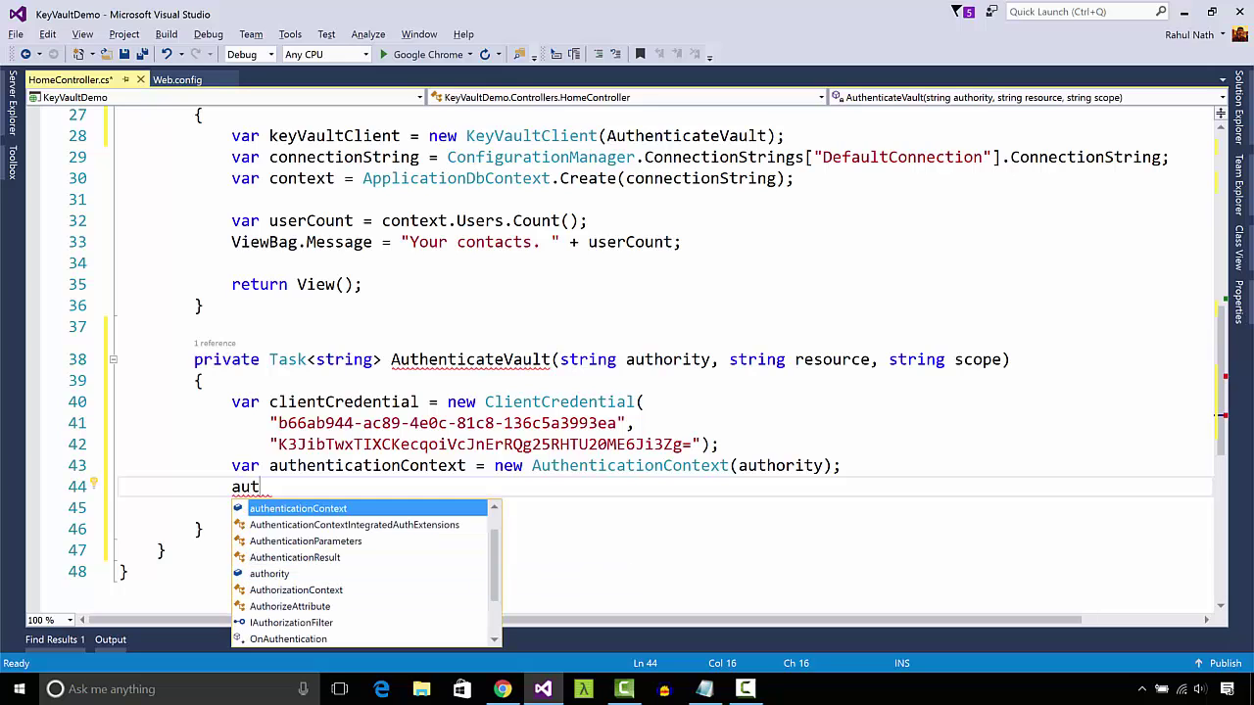
type(".get")
key("BackSpace")
key("BackSpace")
type("oke")
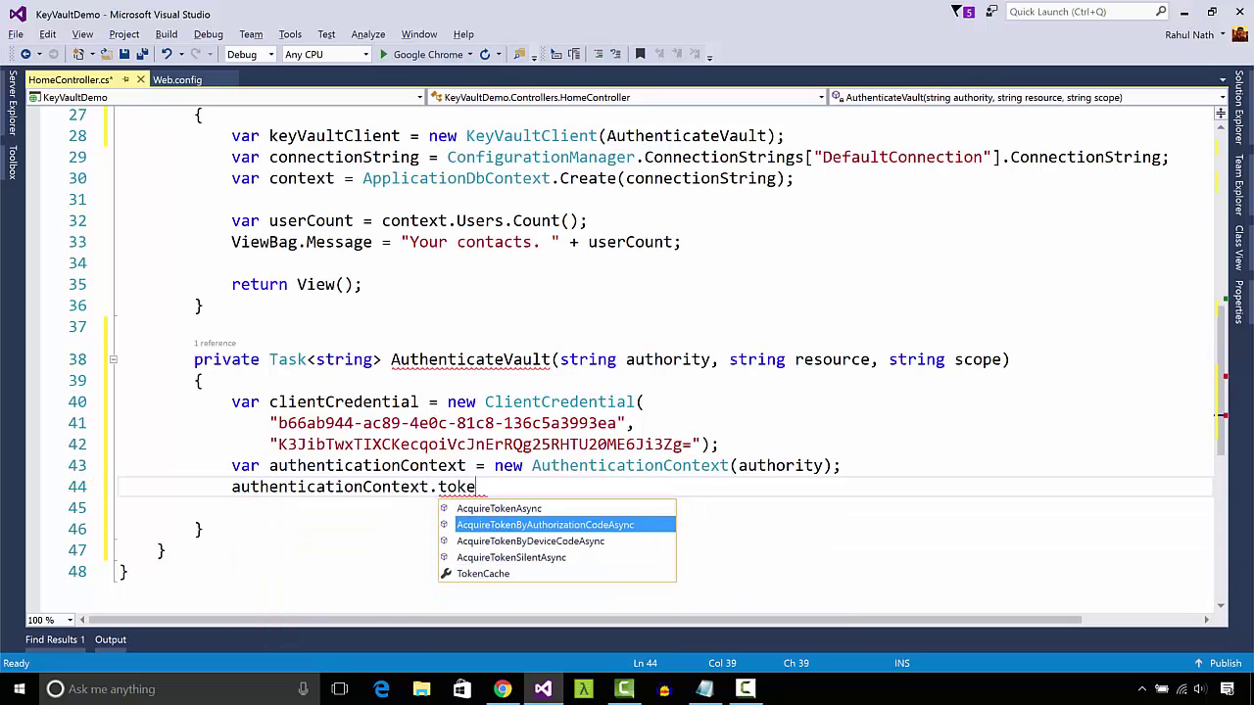
type("nAsync(resource,")
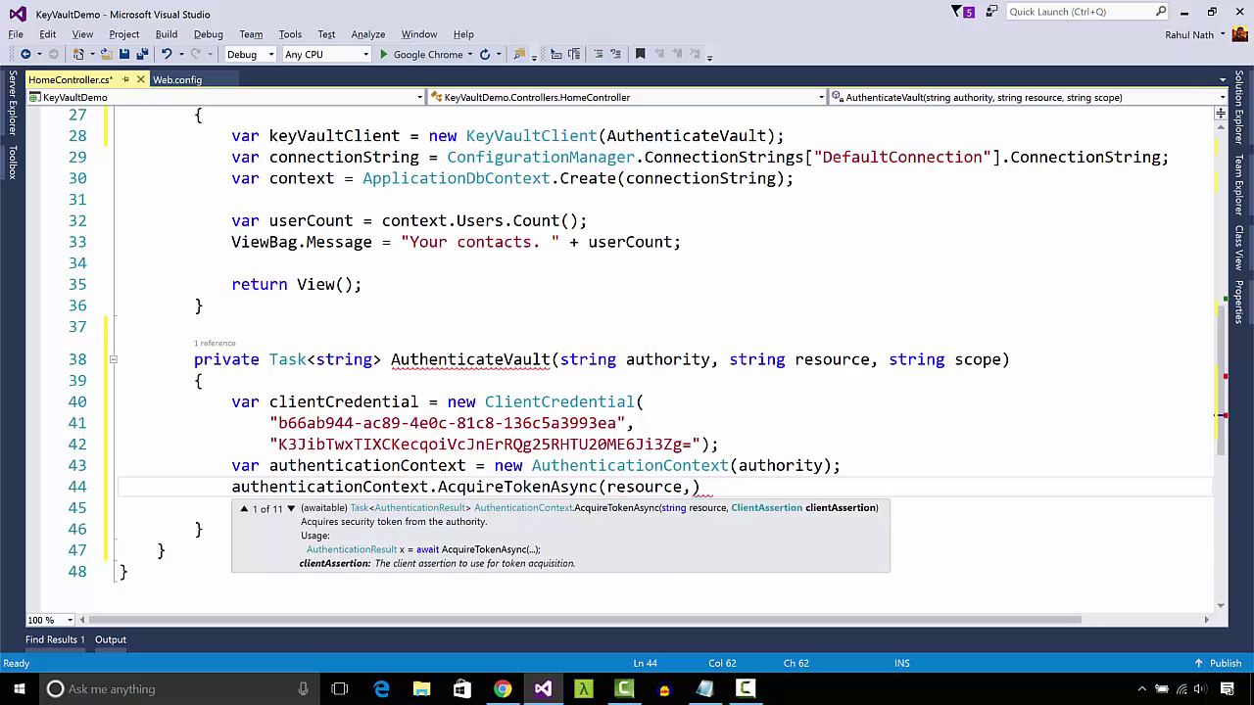
key("Down")
type("clientcred")
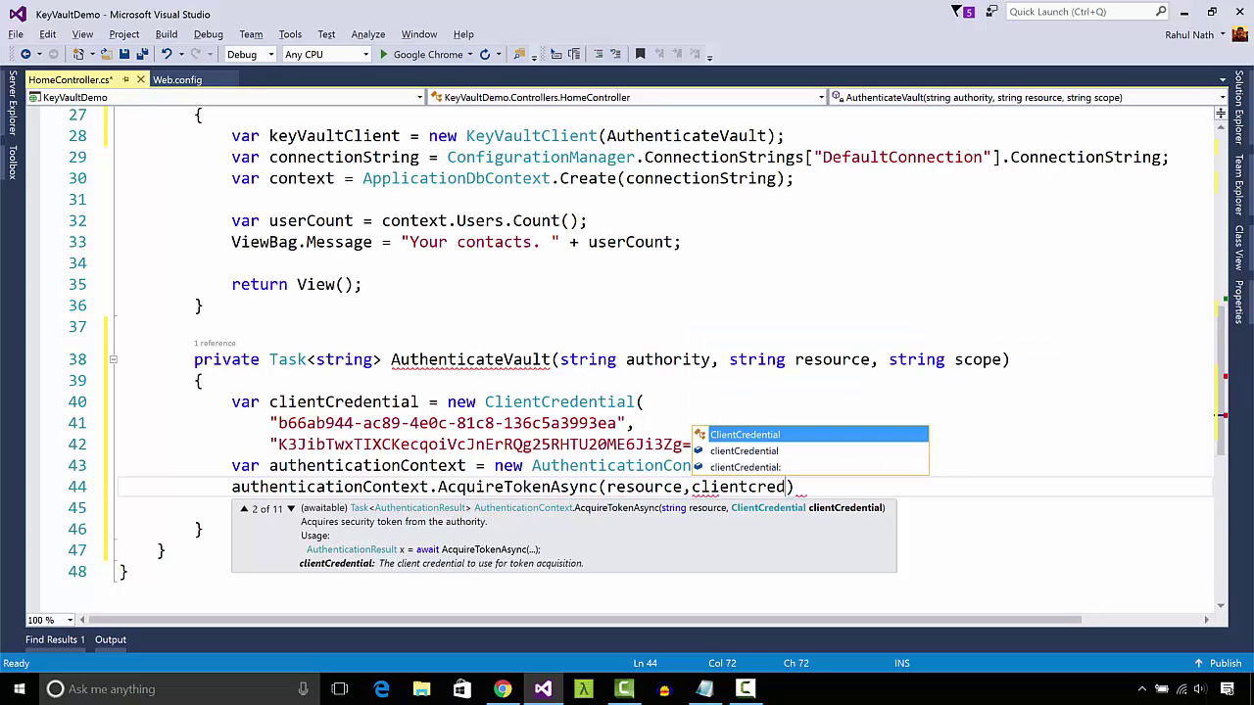
key("Tab")
type(";")
key("Home")
type("var result = await")
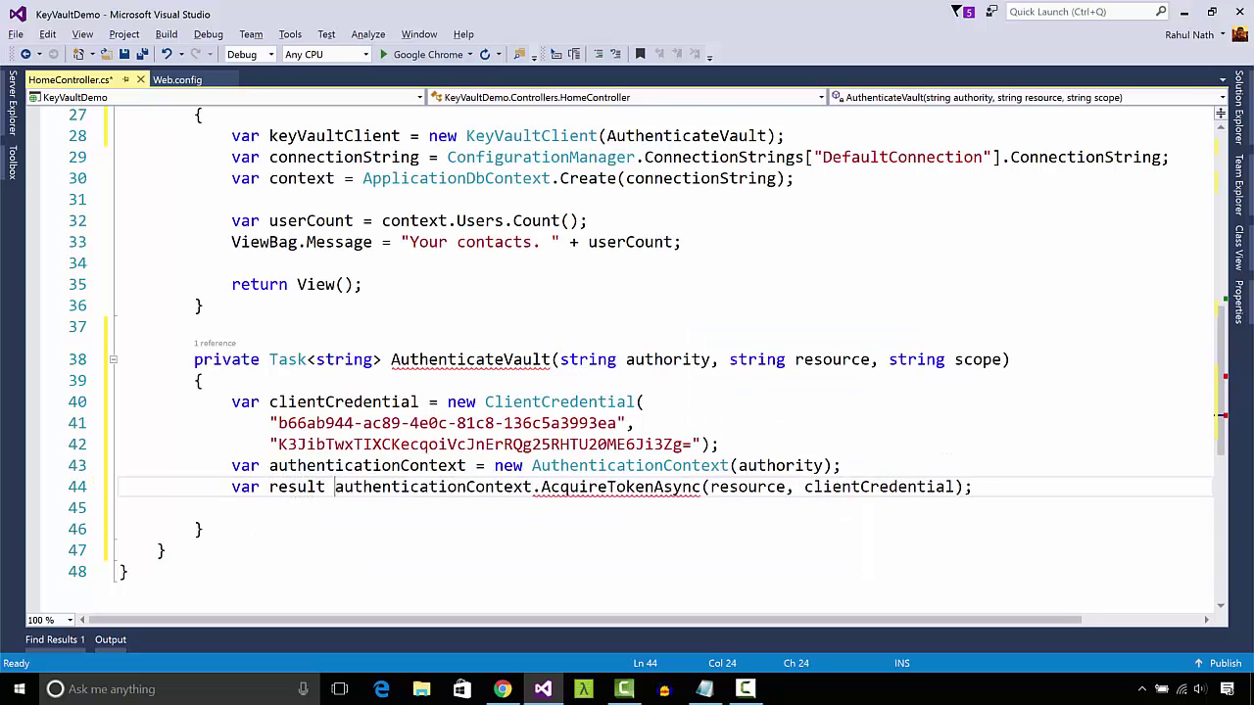
Return result.Token at the end of AuthenticateVault and mark the method as async.
key("Down")
type("retrurn result.Toke")
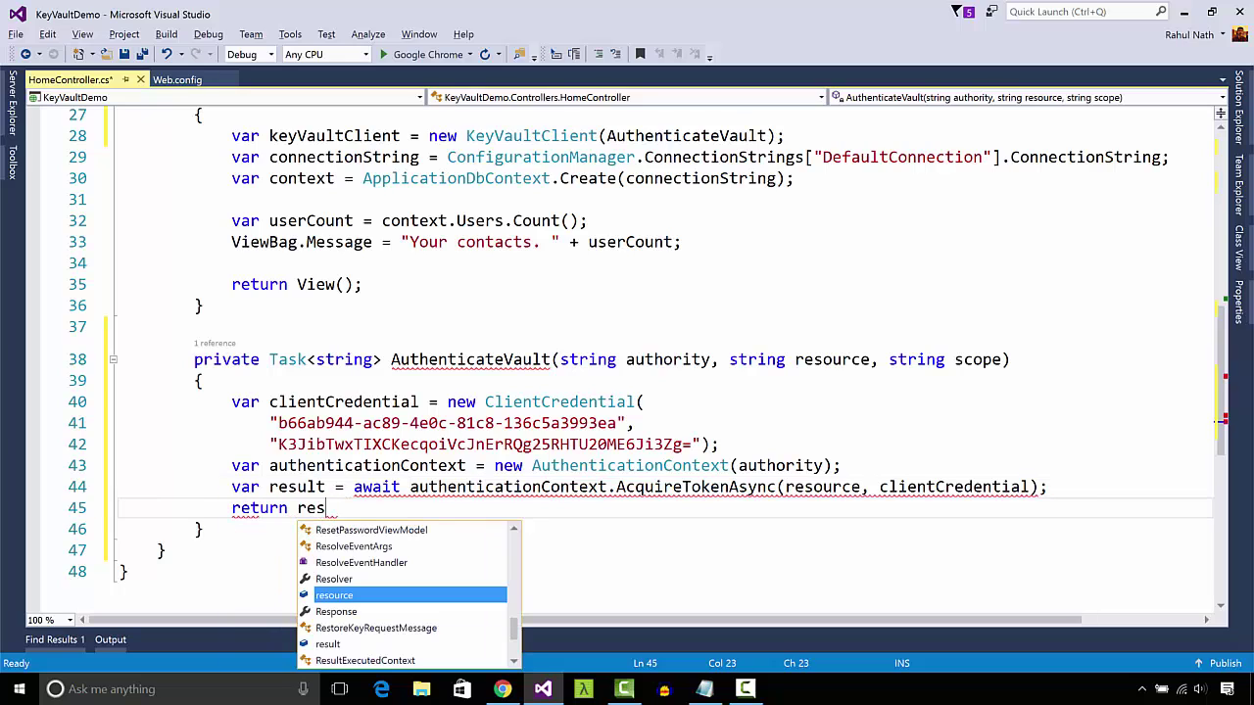
left_click(269, 359)
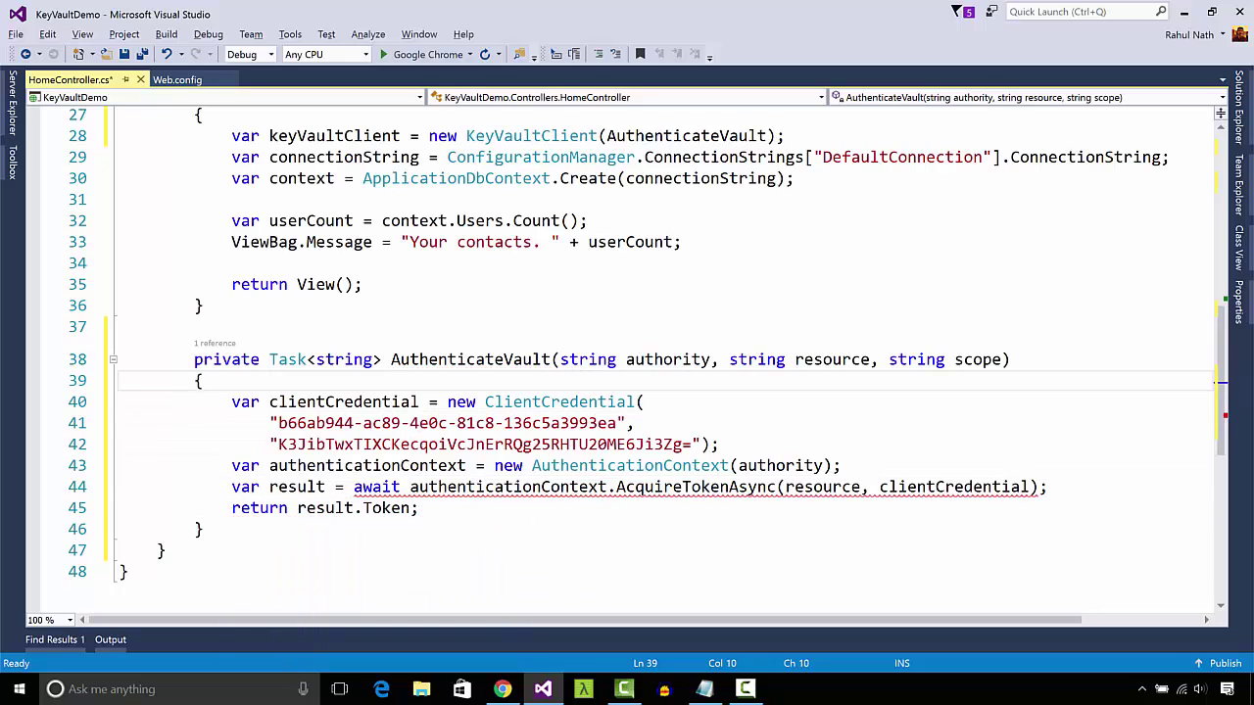
type("async")
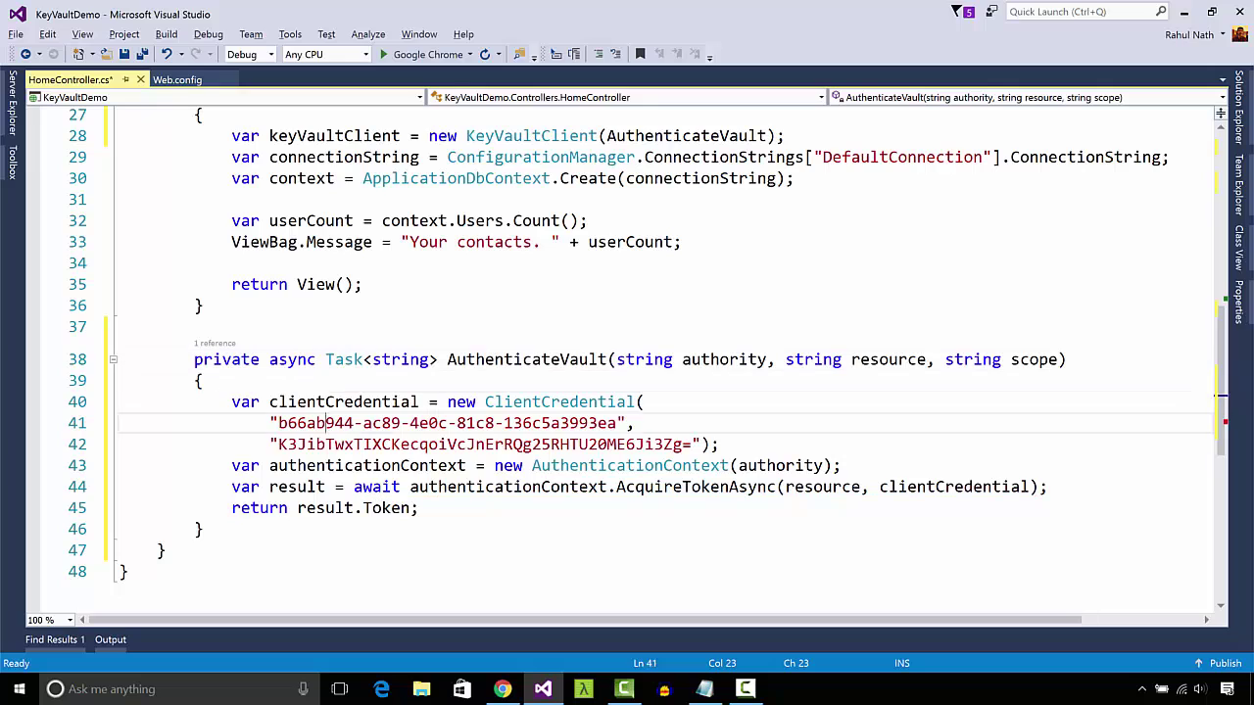
Change the property in AuthenticateVault's return statement to result.AccessToken.
key("Down")
key("Down")
key("Down")
key("Down")
key("Down")
key("Down")
key("Down")
key("Right")
key("Right")
key("Right")
key("Right")
type("AccessToken")
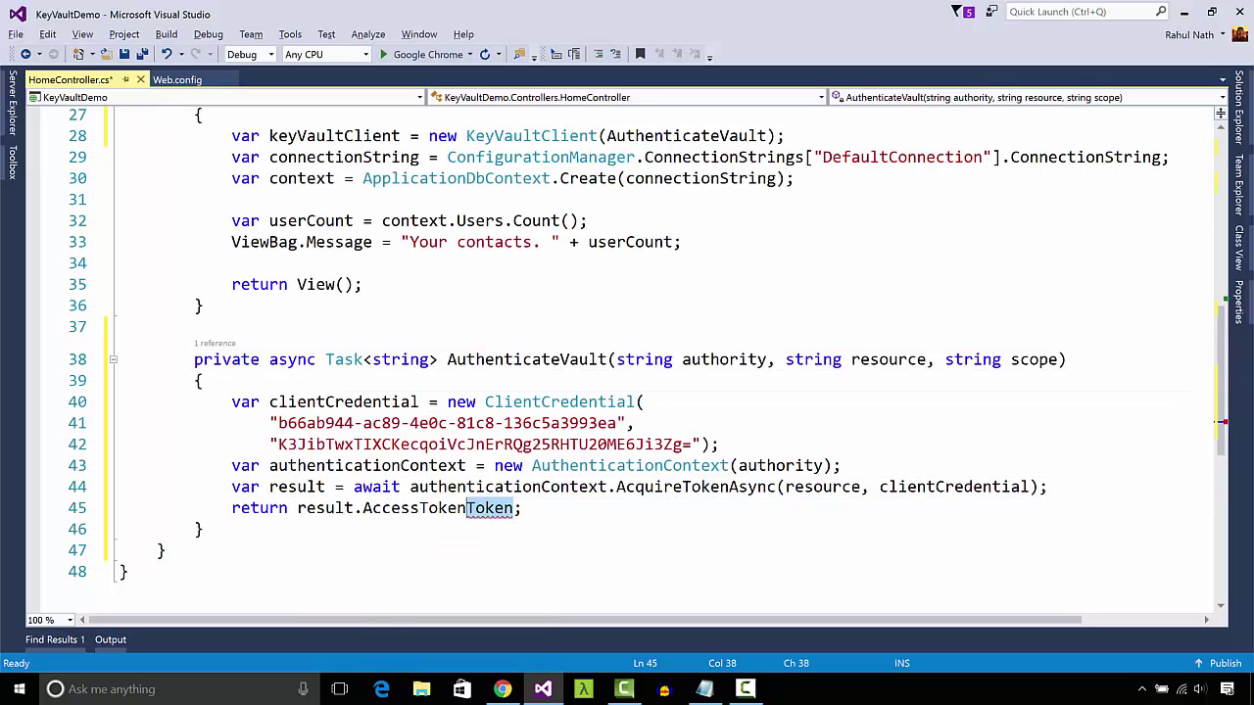
key("Delete")
key("Delete")
key("Delete")
key("Delete")
key("Delete")
In the Contact action, add a line below keyVaultClient declaring result as await keyVaultClient.GetSecretAsync("").
key("Up")
key("Up")
key("Up")
key("Up")
key("Up")
key("Up")
key("Up")
key("Up")
key("Up")
key("Up")
key("Up")
key("Up")
key("Up")
key("Up")
key("Up")
key("Up")
key("Up")
key("Up")
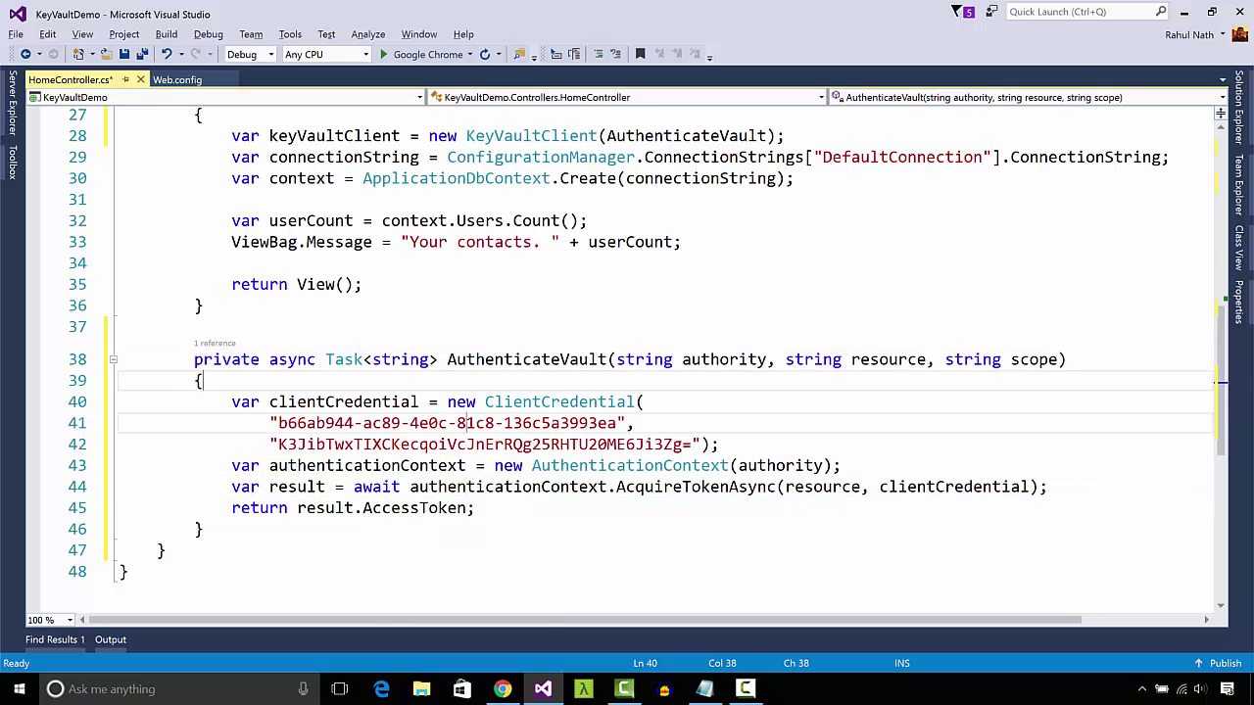
key("Down")
key("End")
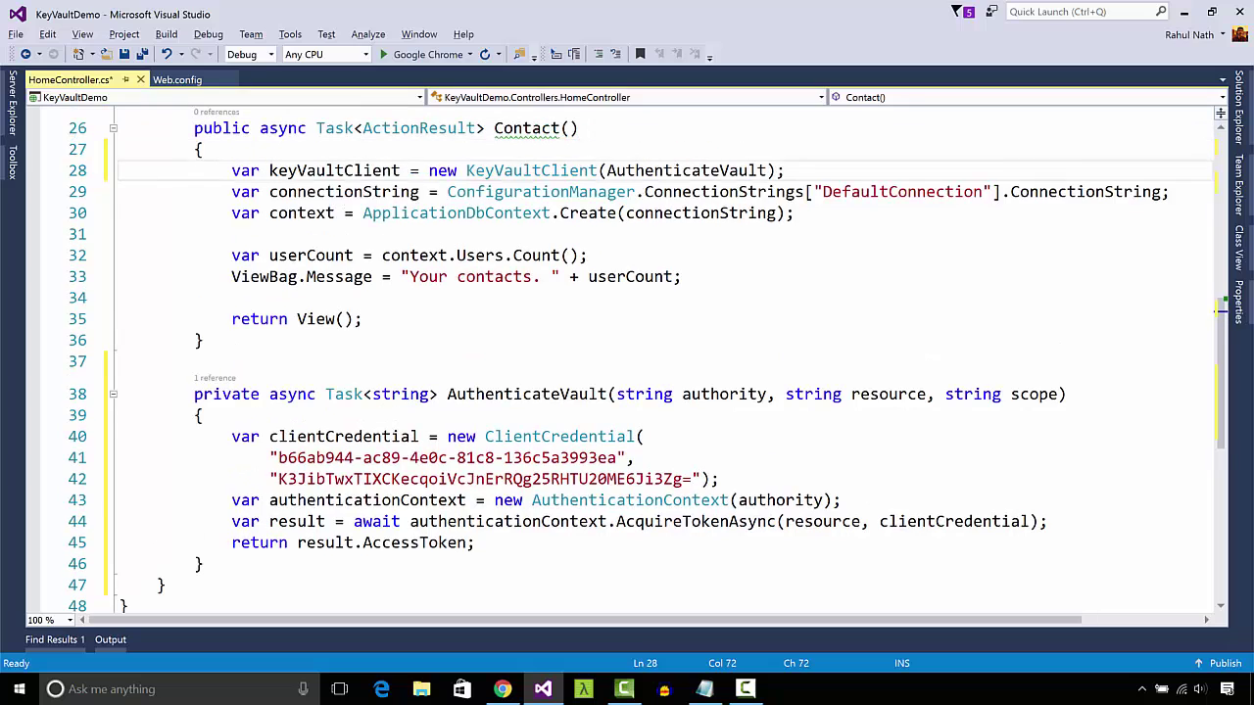
key("Return")
type("var result = await ")
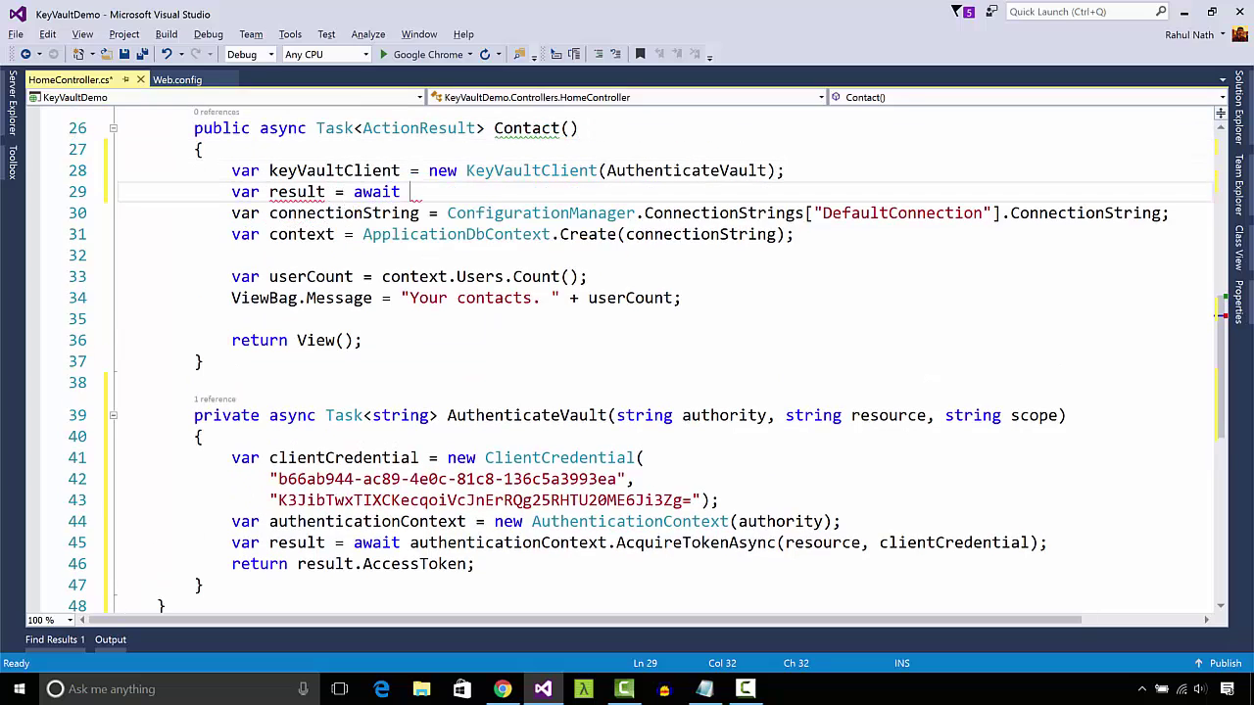
type("keyVaultClient.getse(\"\");")
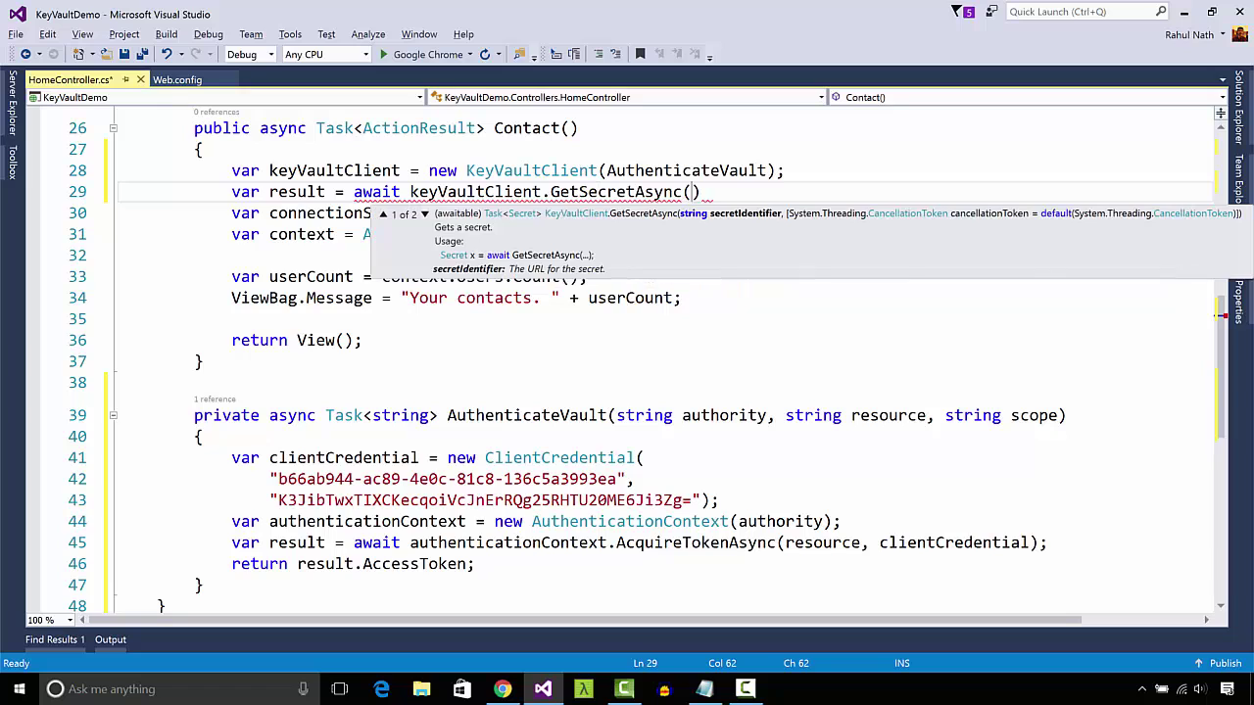
Break the result statement in Contact so that .GetSecretAsync("") stands on its own line.
key("ctrl+Left")
key("ctrl+Left")
key("ctrl+Left")
key("ctrl+Left")
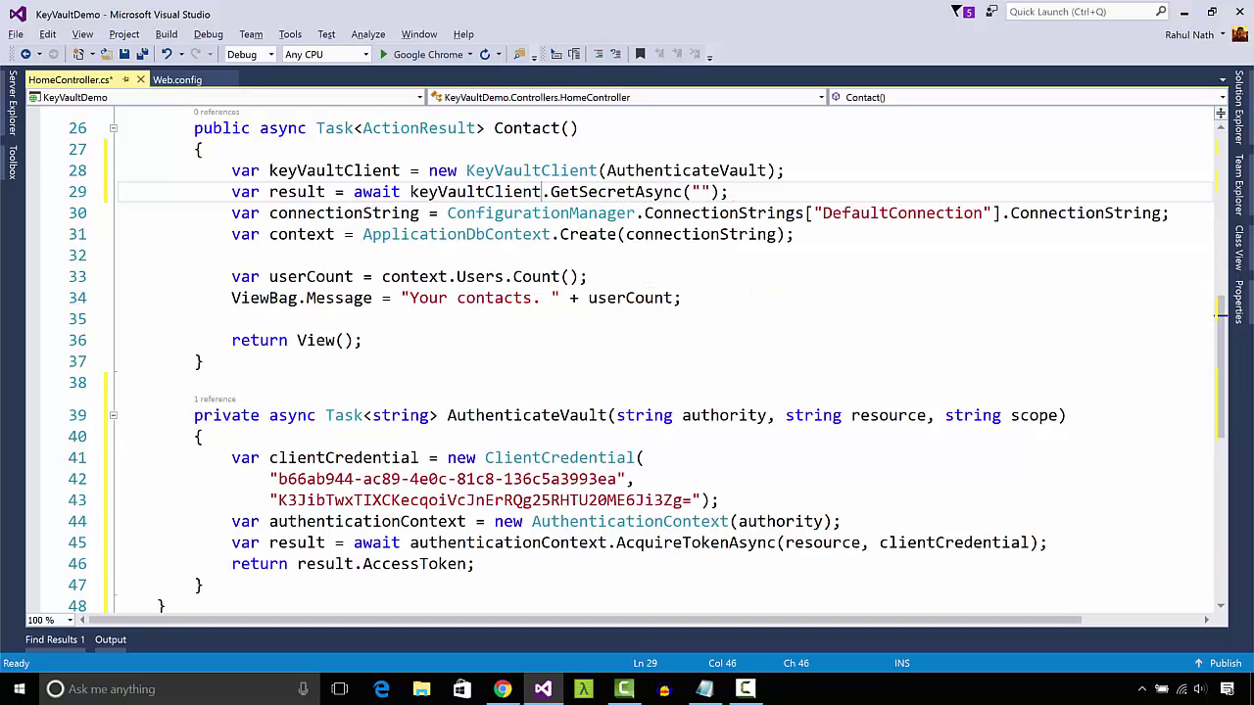
key("Return")
Copy the DefaultConnection secret URL from the Notepad document and paste it as the GetSecretAsync argument.
left_click(706, 689)
left_click(820, 210)
key("shift+Home")
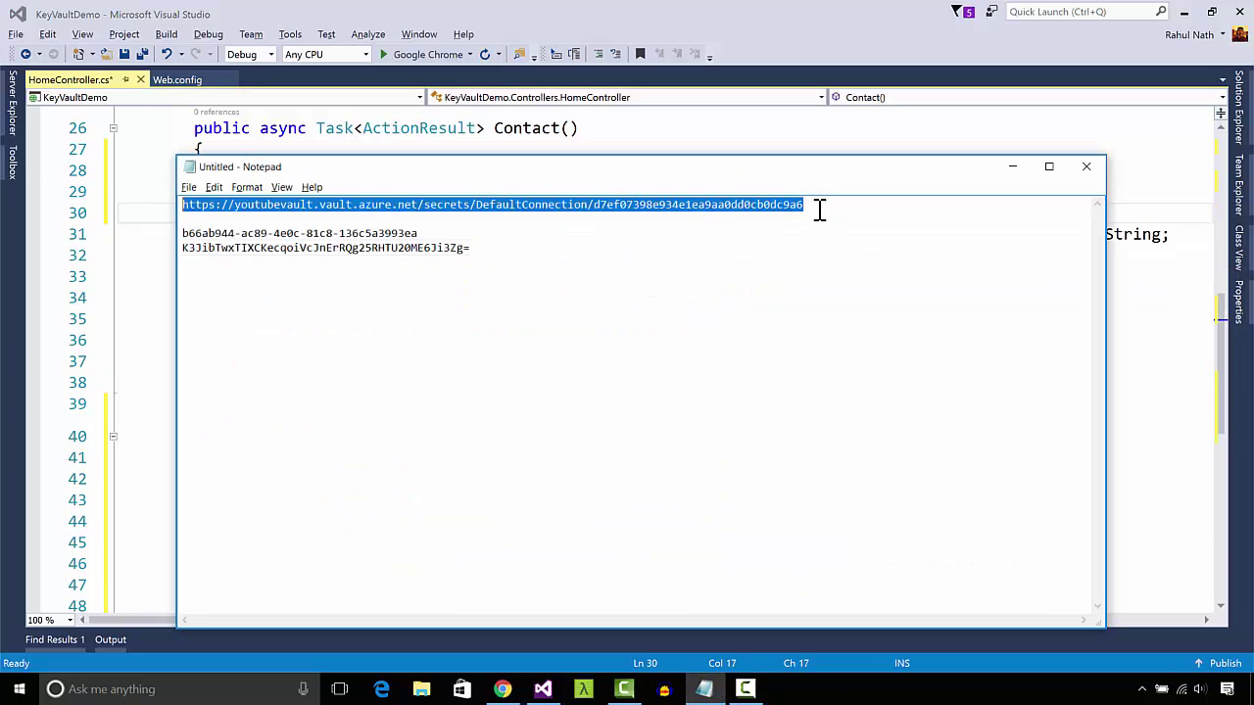
key("ctrl+c")
key("alt+Tab")
key("End")
key("Left")
key("ctrl+v")
key("End")
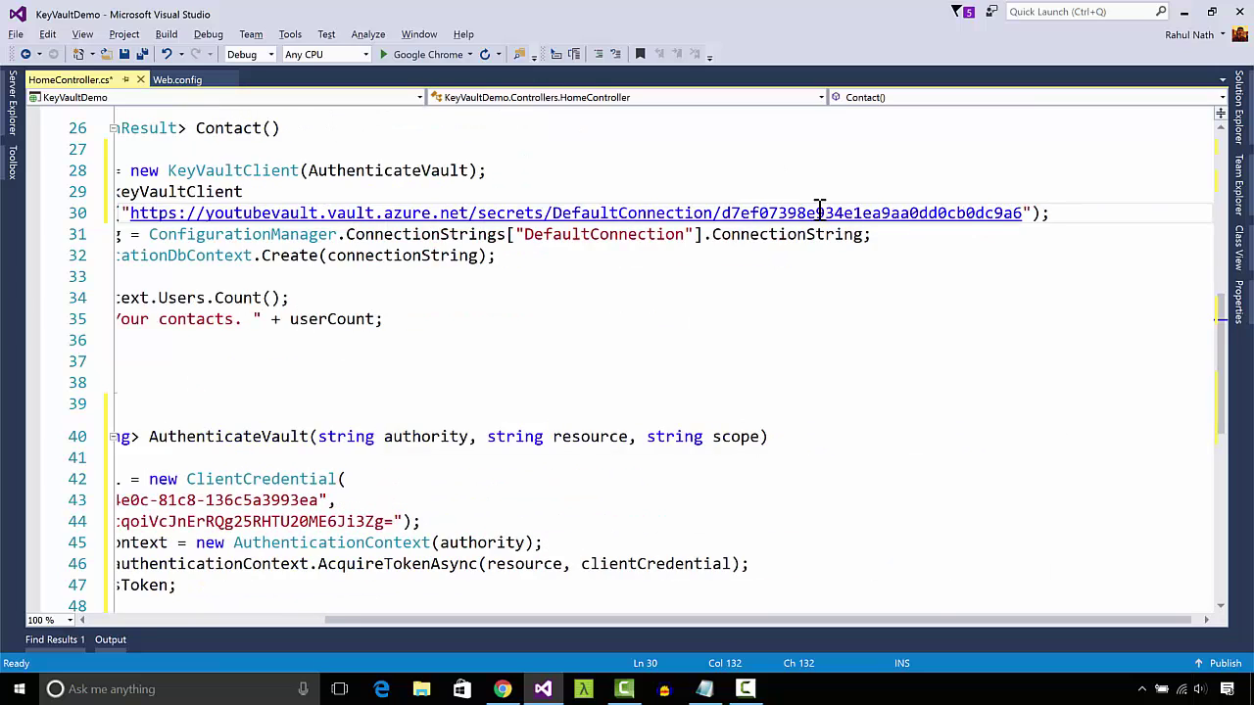
Add a blank line below the GetSecretAsync call, set connectionString to result.Value and save HomeController.cs.
key("Return")
key("Down")
key("ctrl+Right")
key("ctrl+Right")
key("ctrl+Right")
key("ctrl+shift+Right")
key("shift+End")
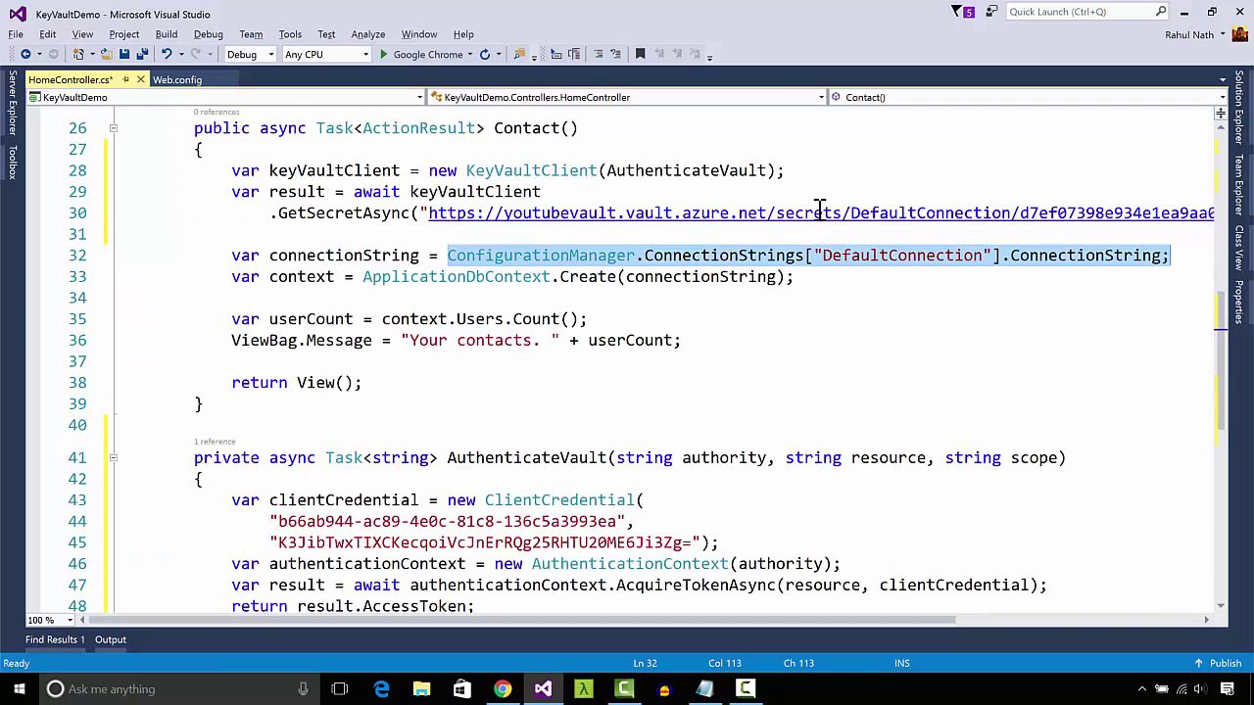
type("result.Value;")
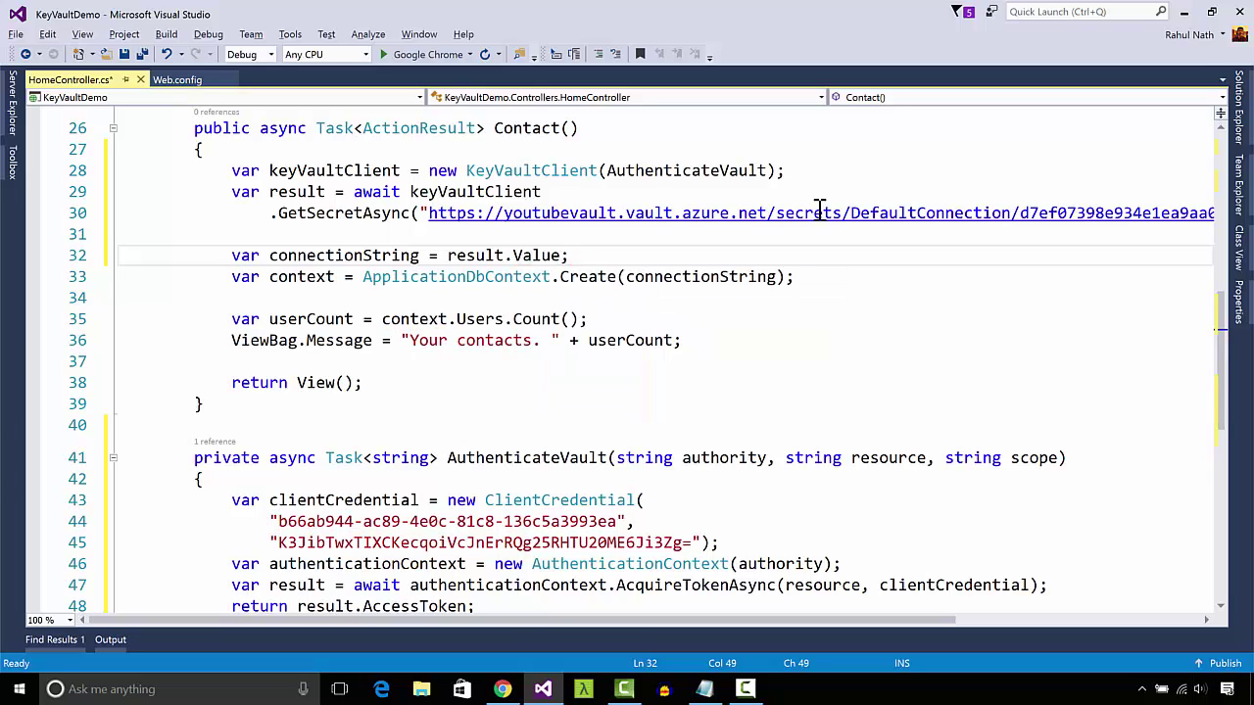
key("ctrl+s")
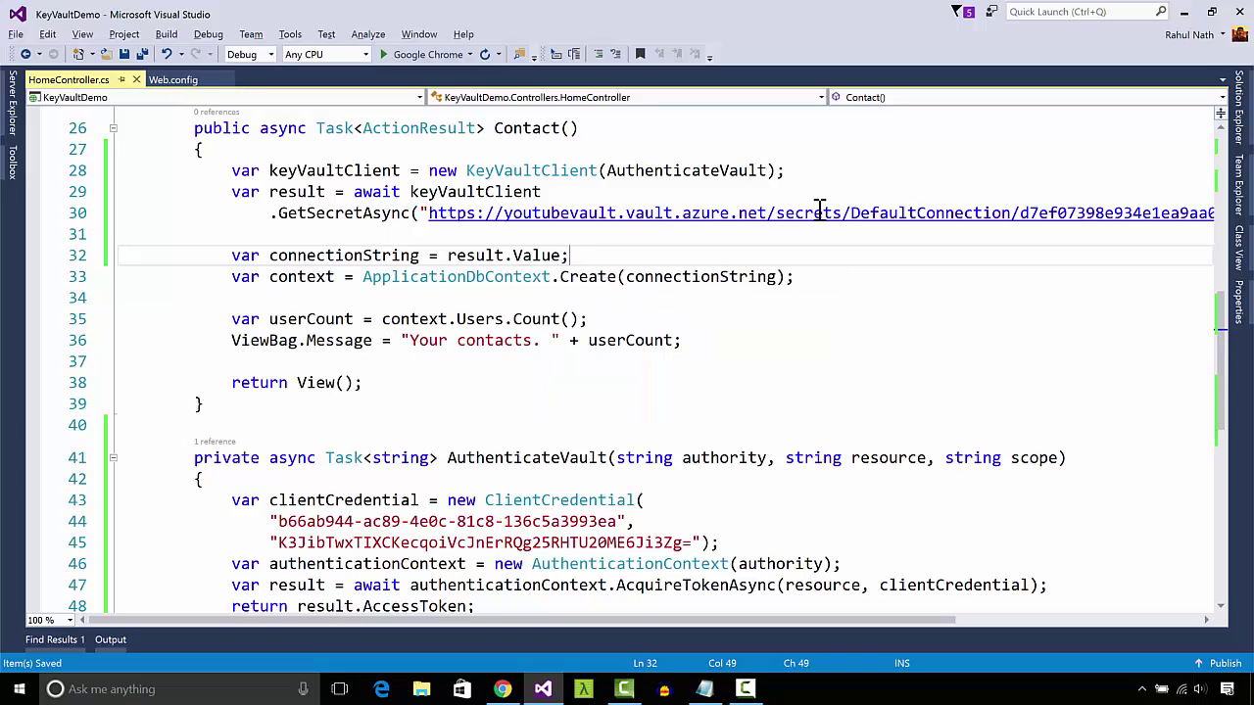
Debug the application, step through Contact past the connectionString assignment, resume execution and check the Contact page in Chrome.
key("F5")
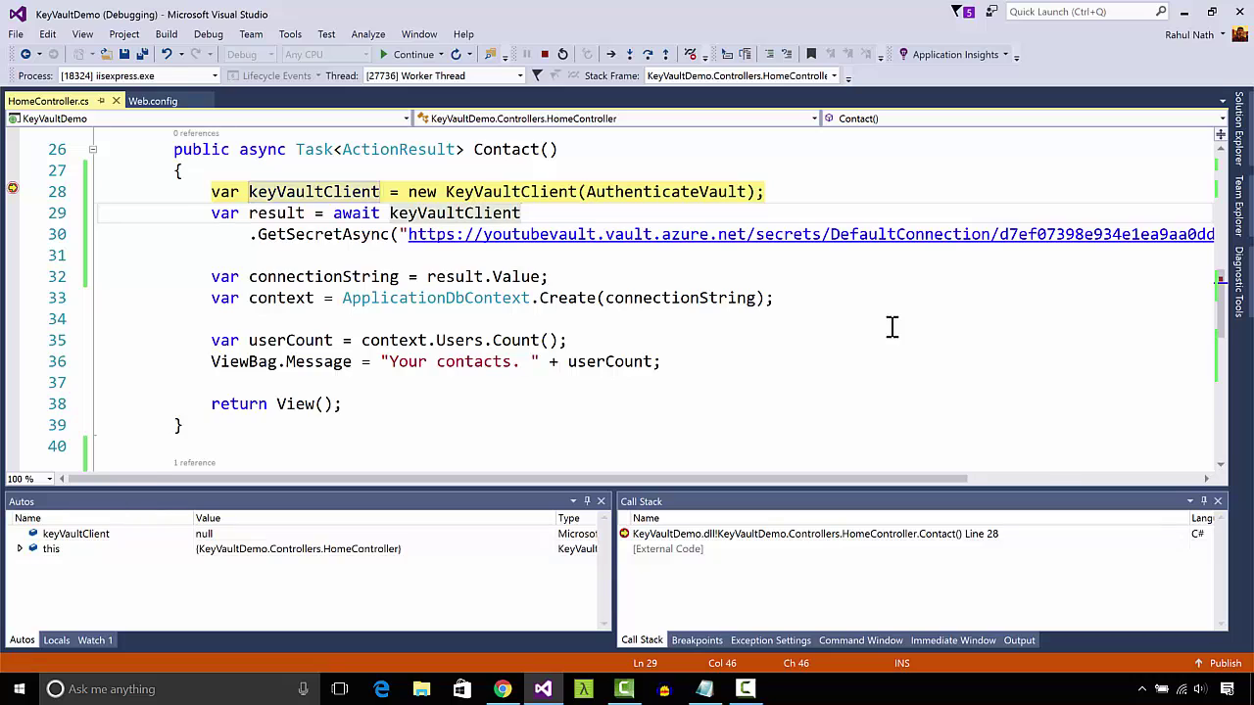
key("F10")
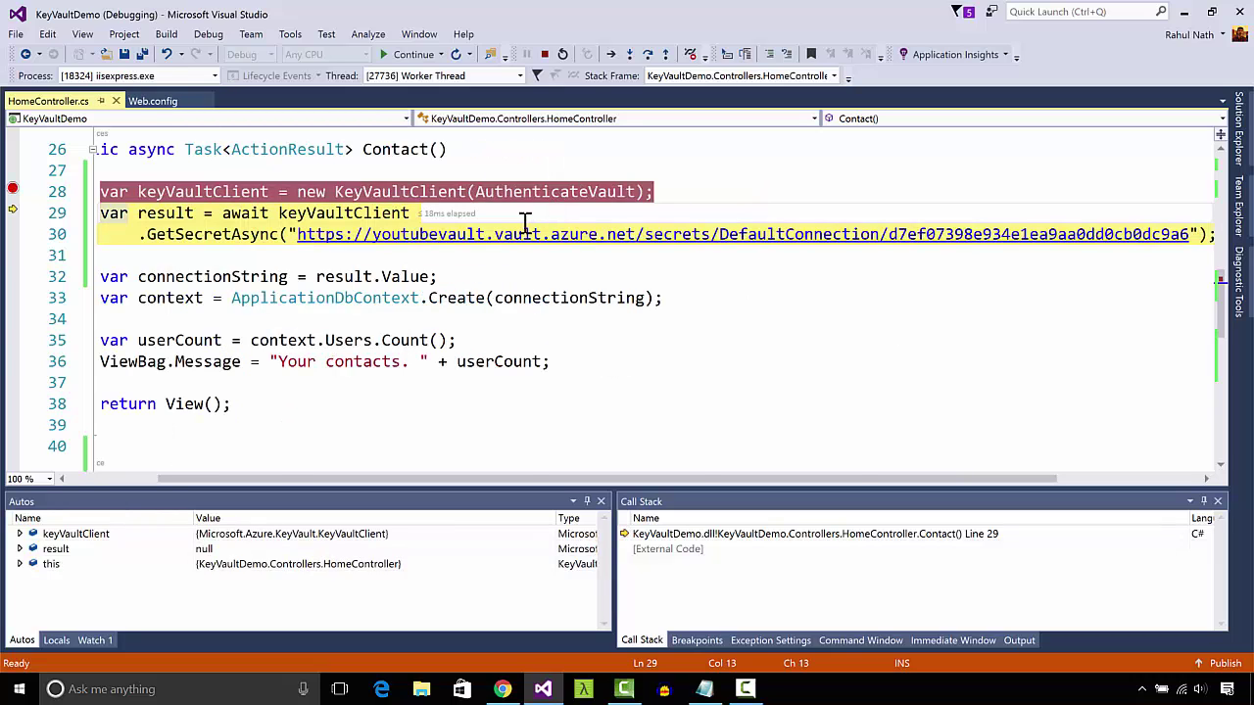
key("F10")
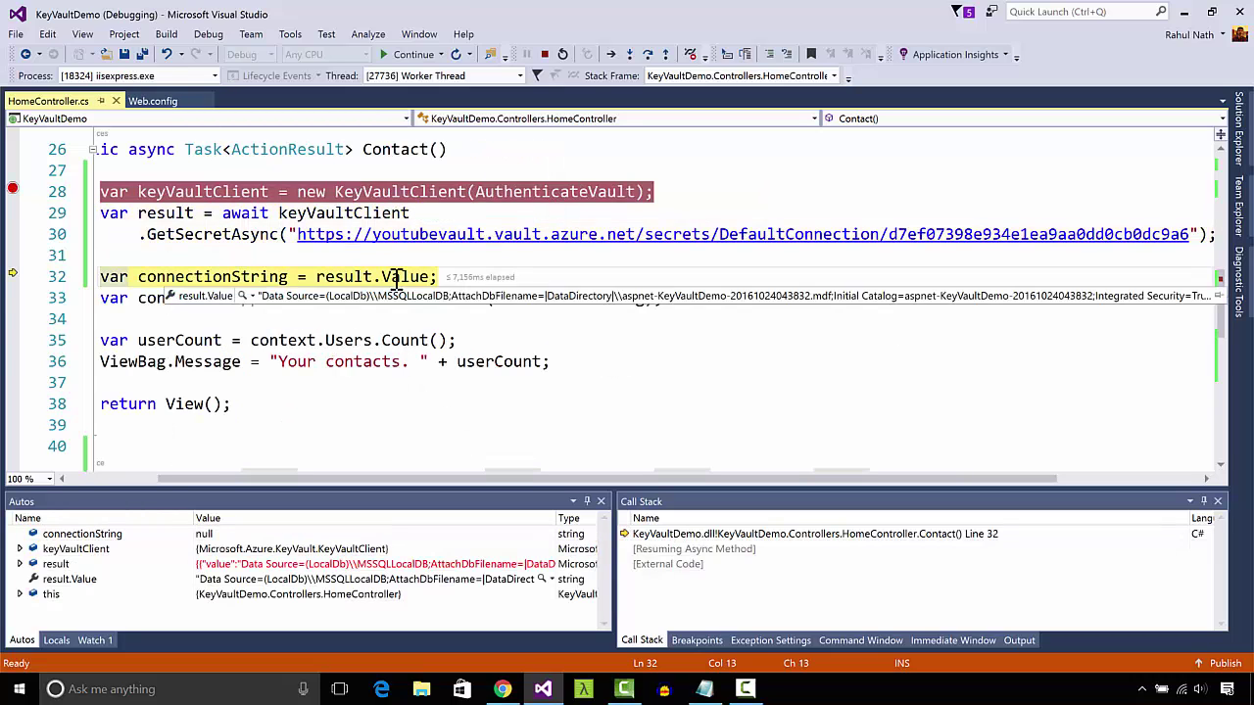
key("F10")
key("F5")
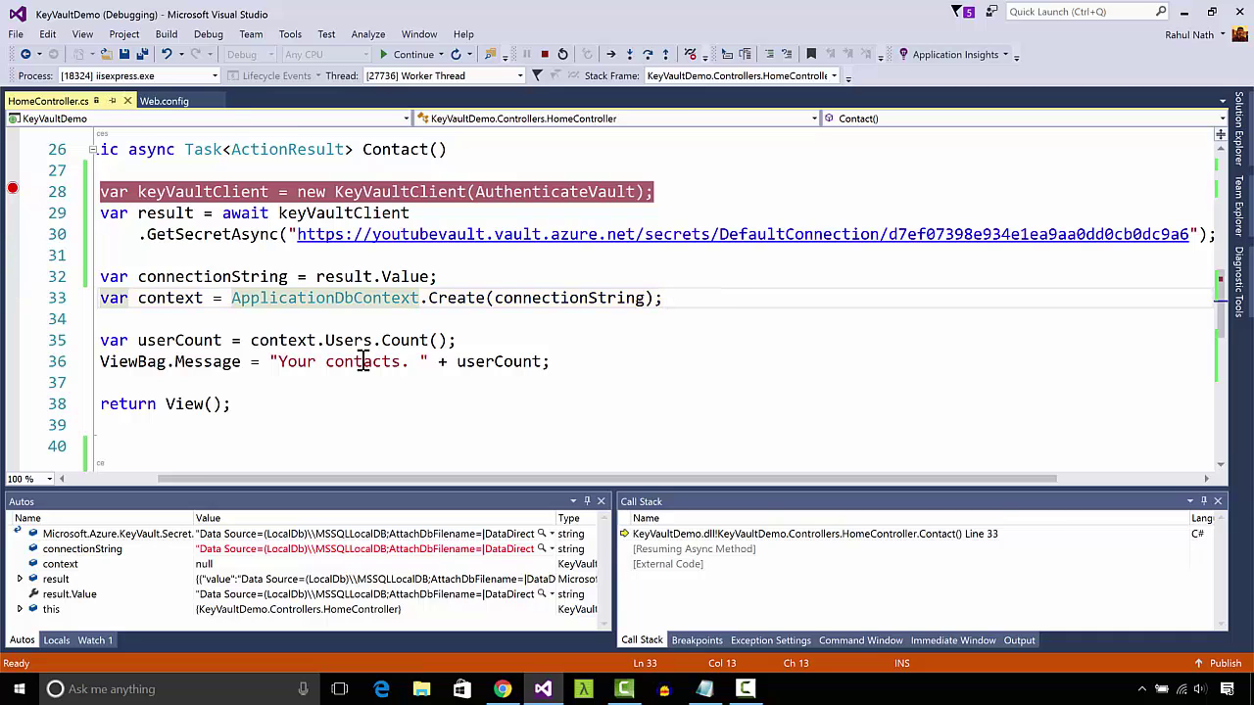
left_click(503, 689)
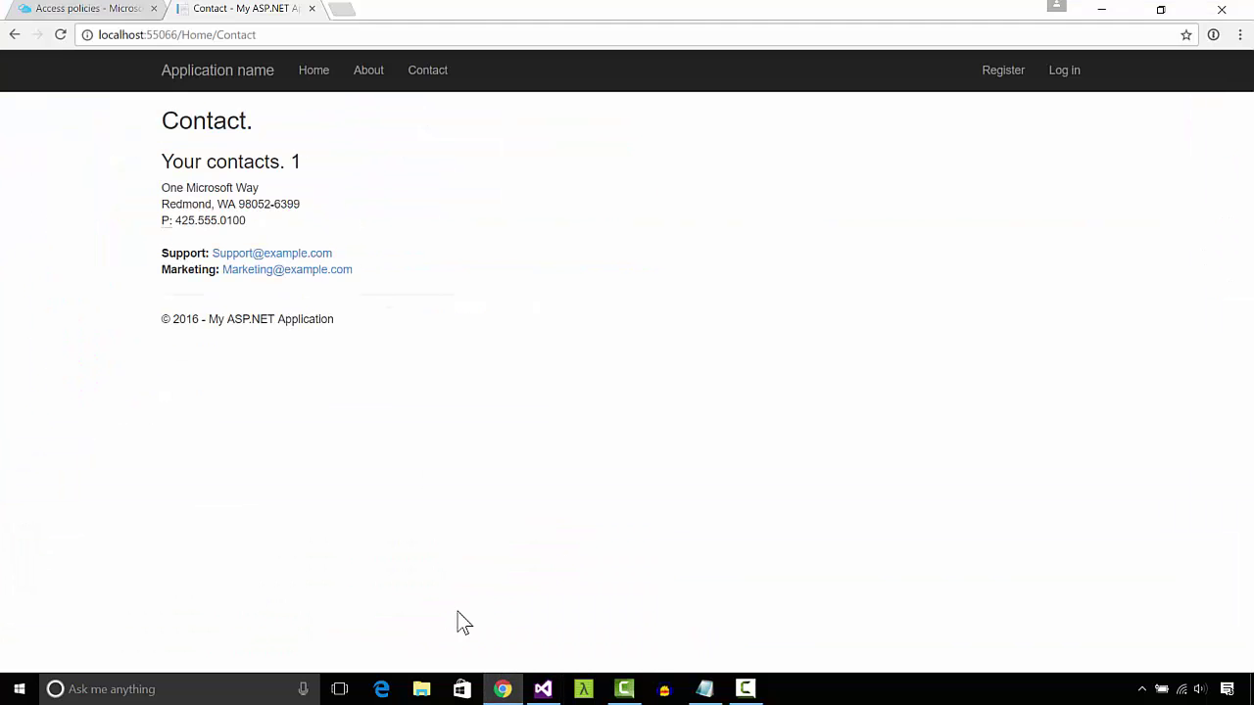
Return to Visual Studio and delete the whole connectionStrings section from Web.config.
left_click(542, 689)
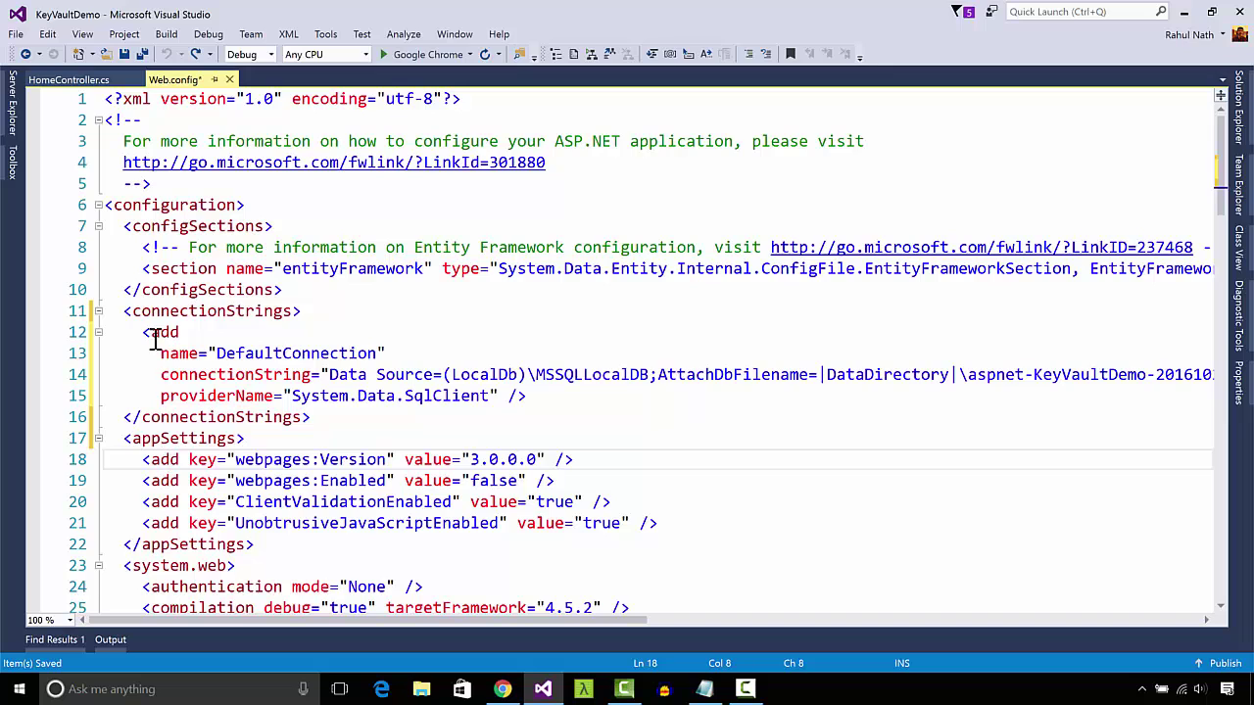
left_click_drag(127, 311, 333, 418)
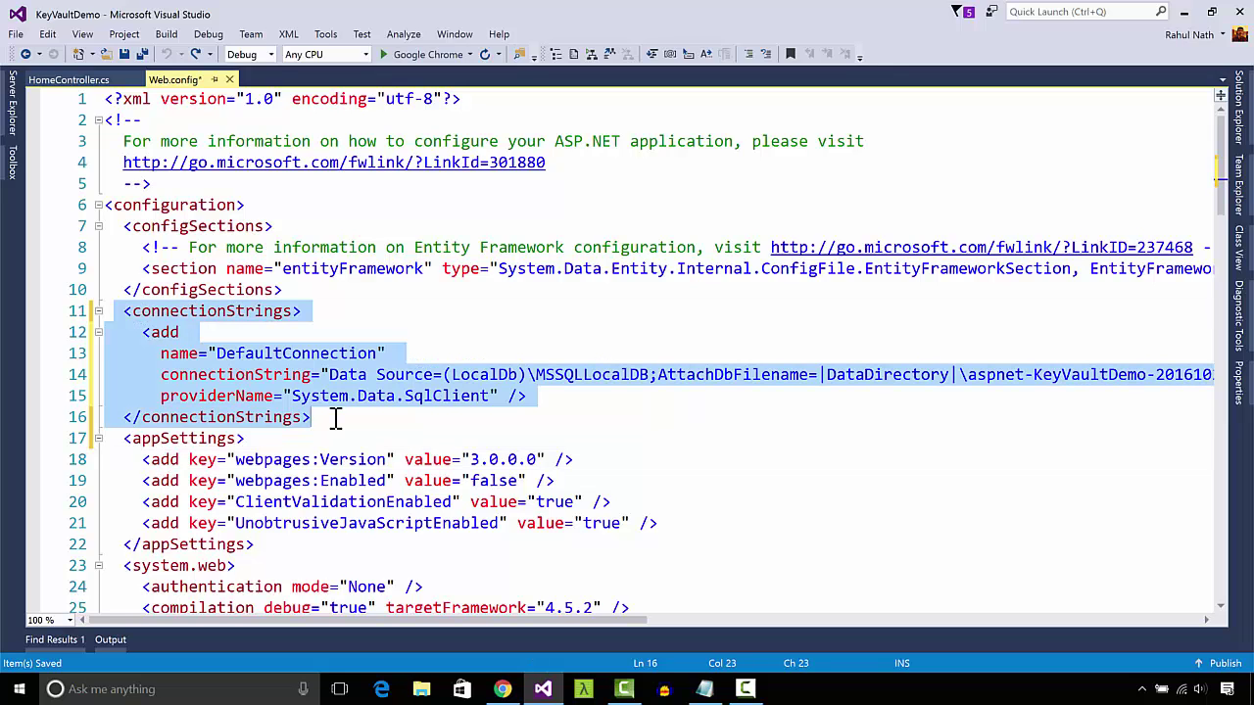
key("Delete")
key("Delete")
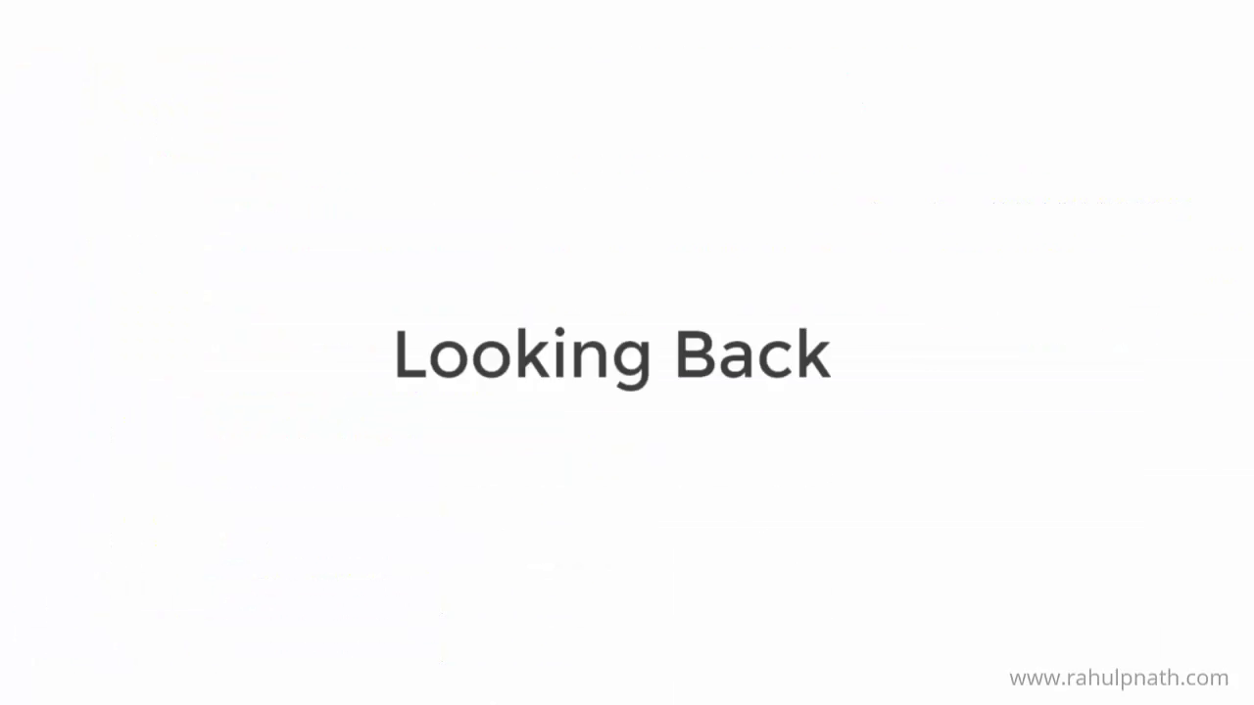